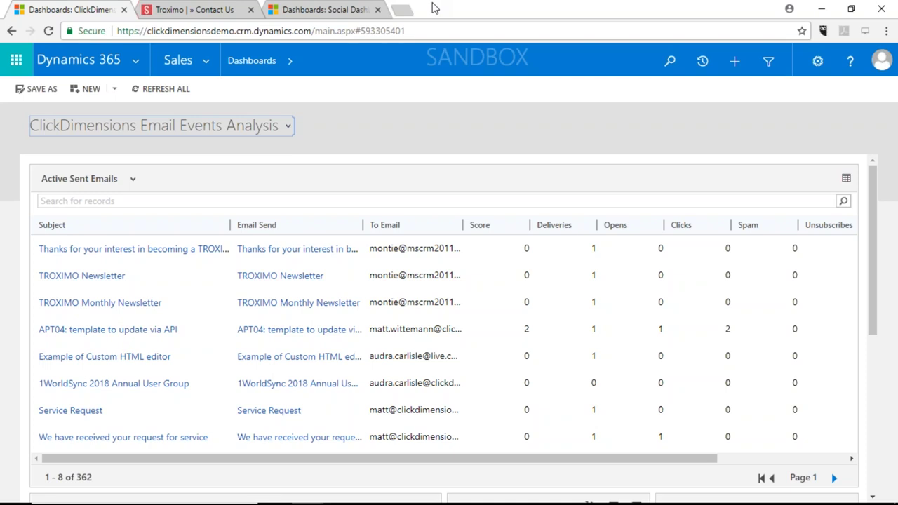
# - Look through the features of the ClickDimensions area and open its Emails list
pyautogui.click(218, 62)
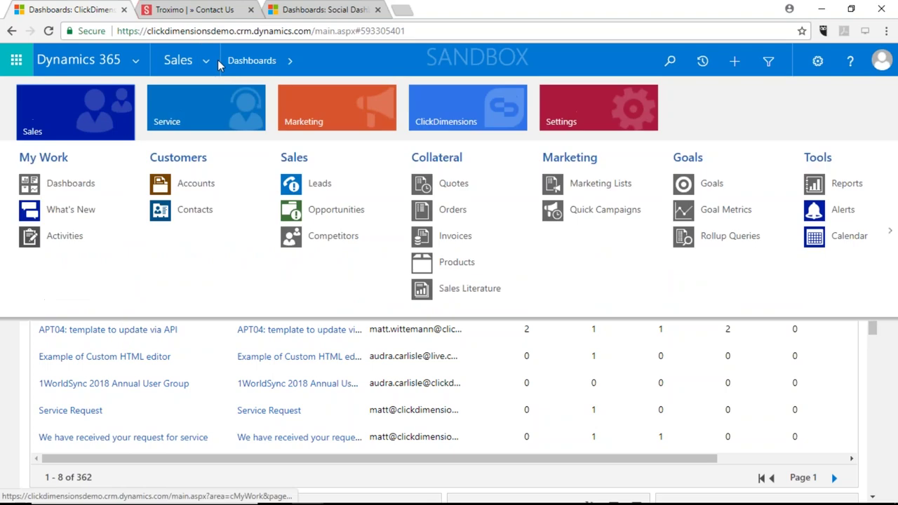
pyautogui.click(489, 106)
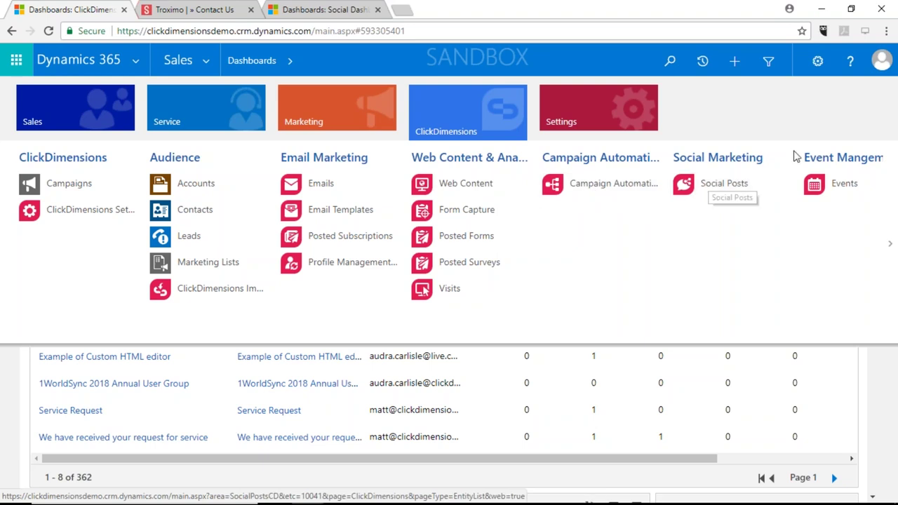
pyautogui.click(892, 249)
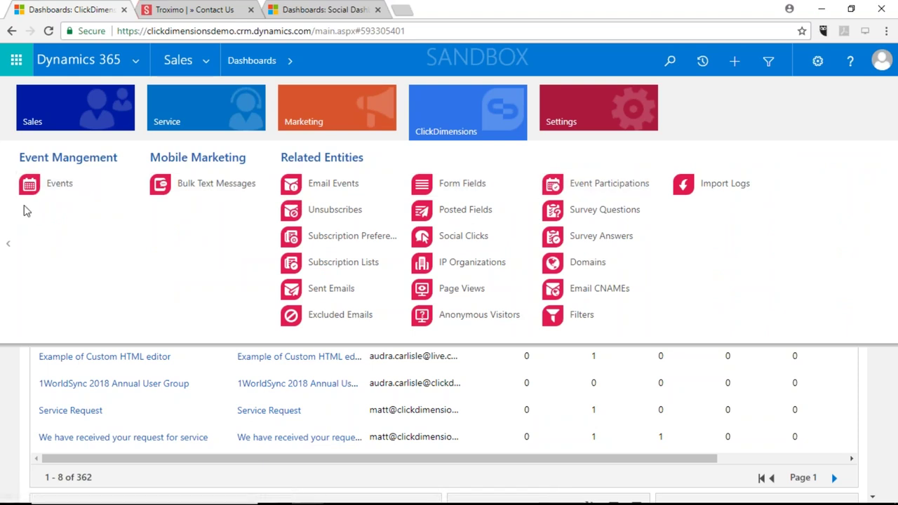
pyautogui.click(9, 243)
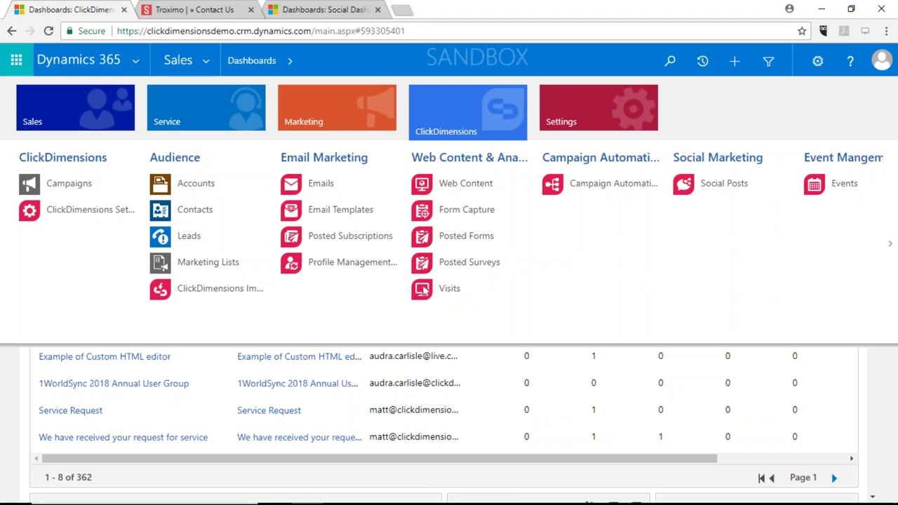
pyautogui.click(313, 182)
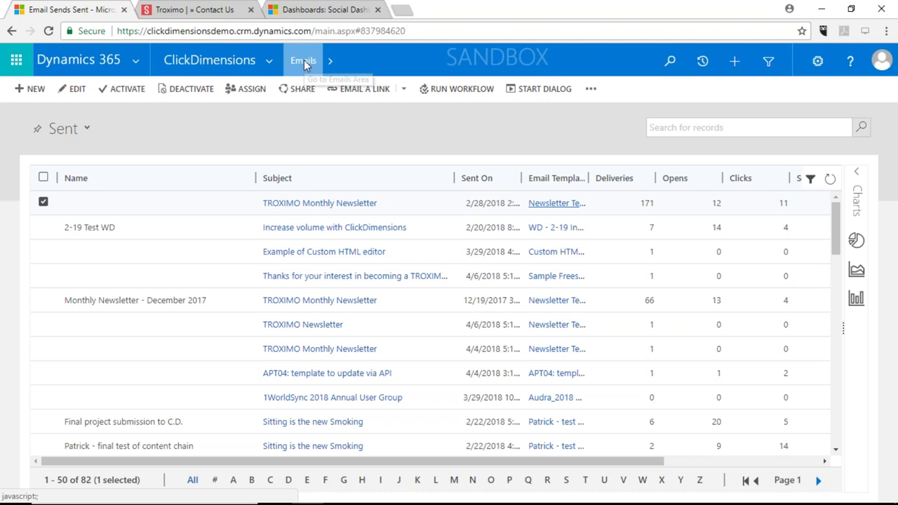
pyautogui.click(303, 60)
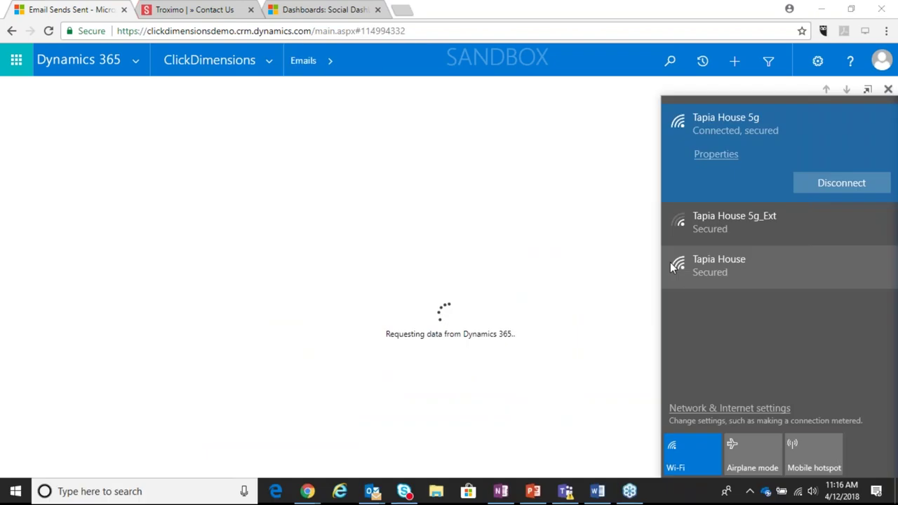
# - Connect the computer to the home's standard non-5g, non-extender Wi-Fi network, entering its network security key
pyautogui.click(735, 265)
pyautogui.click(827, 264)
pyautogui.write('•••••')
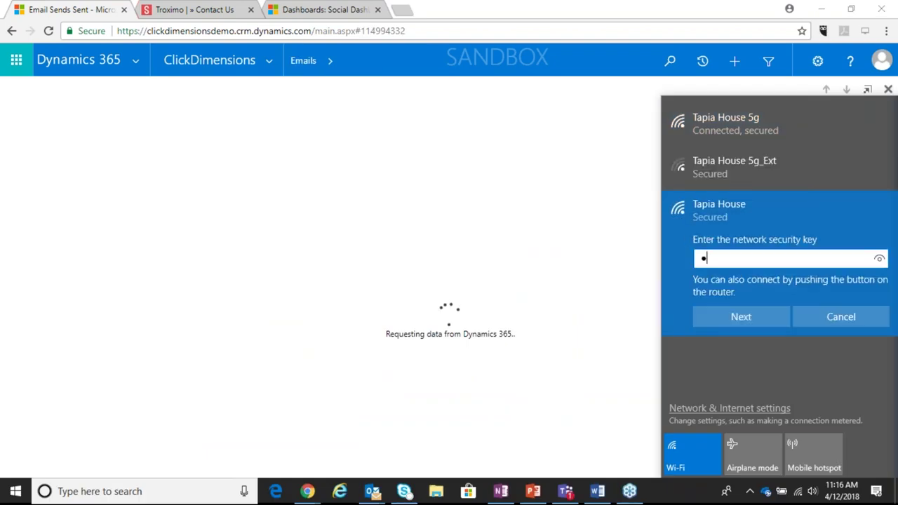
pyautogui.write('•••••')
pyautogui.press('BackSpace')
pyautogui.press('BackSpace')
pyautogui.press('BackSpace')
pyautogui.press('BackSpace')
pyautogui.press('BackSpace')
pyautogui.press('BackSpace')
pyautogui.press('BackSpace')
pyautogui.press('BackSpace')
pyautogui.press('BackSpace')
pyautogui.press('BackSpace')
pyautogui.write('••••••••••••')
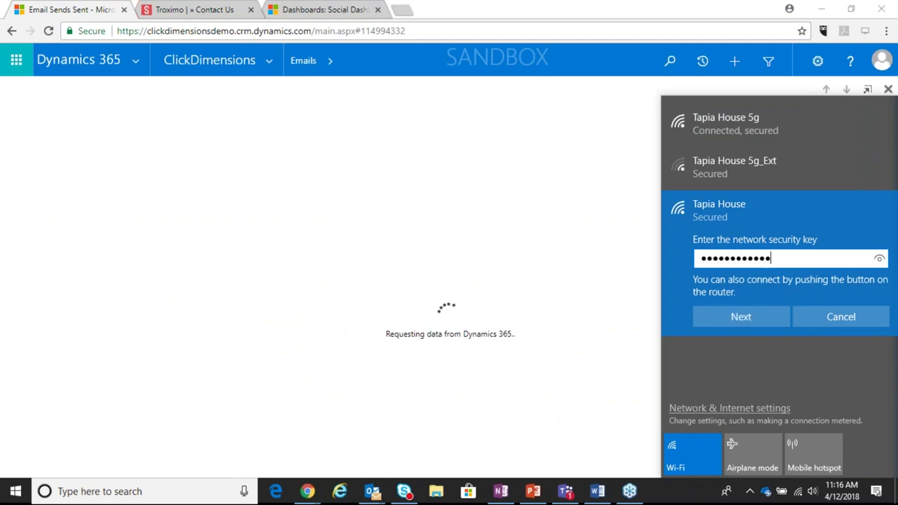
pyautogui.press('Return')
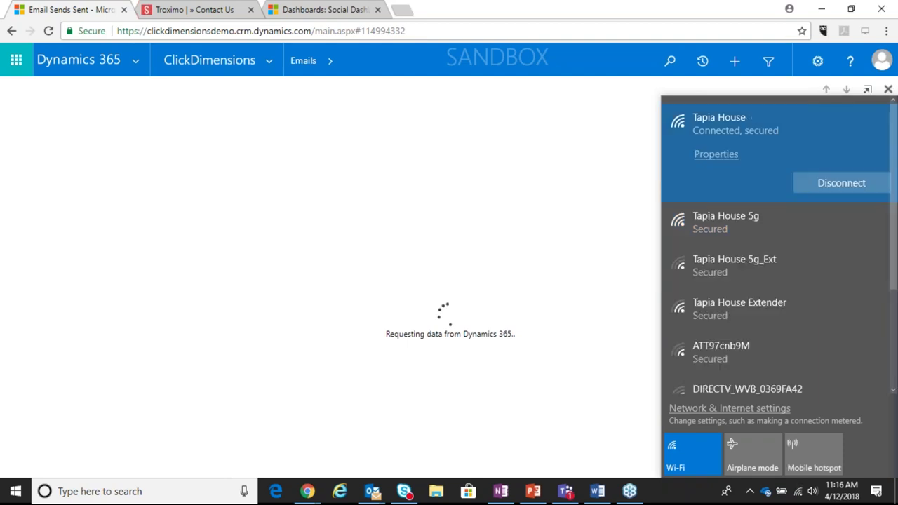
pyautogui.click(628, 333)
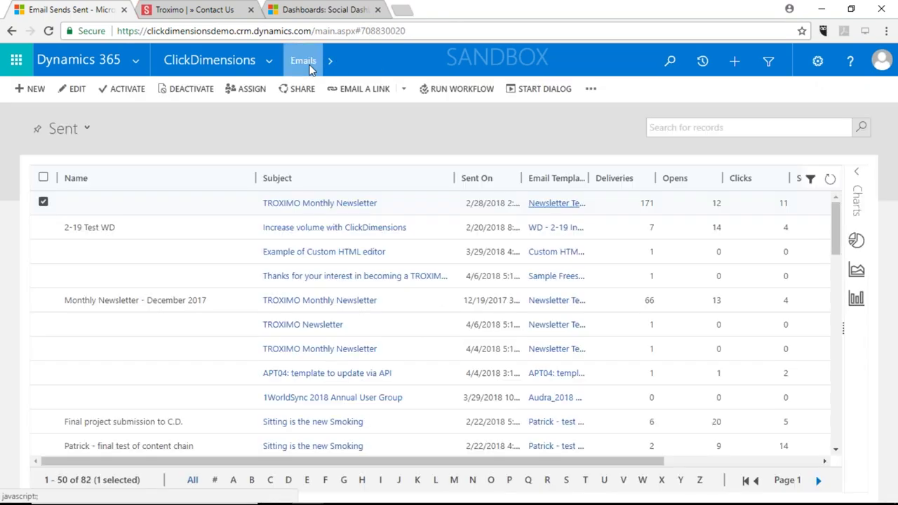
# - Open the newsletter template used by the selected TROXIMO Monthly Newsletter email and check the available editor types without changing the setting
pyautogui.click(544, 204)
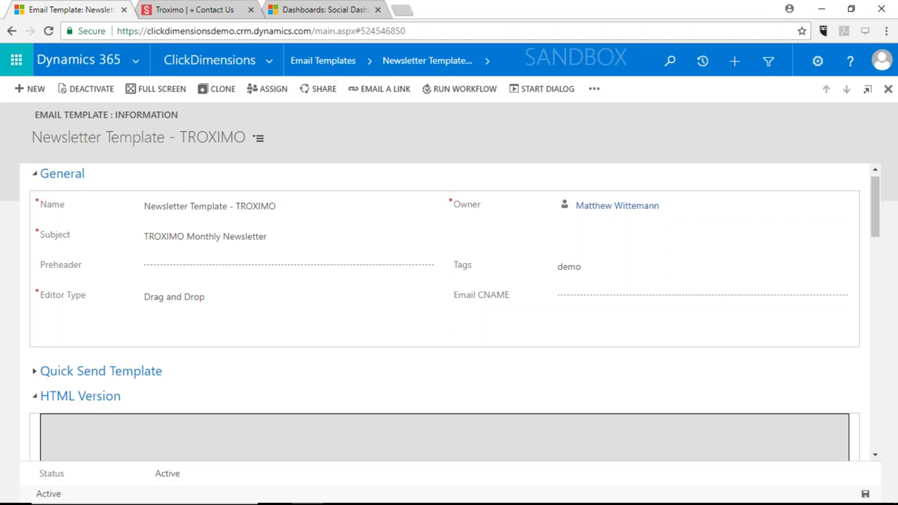
pyautogui.scroll(-1, 449, 295)
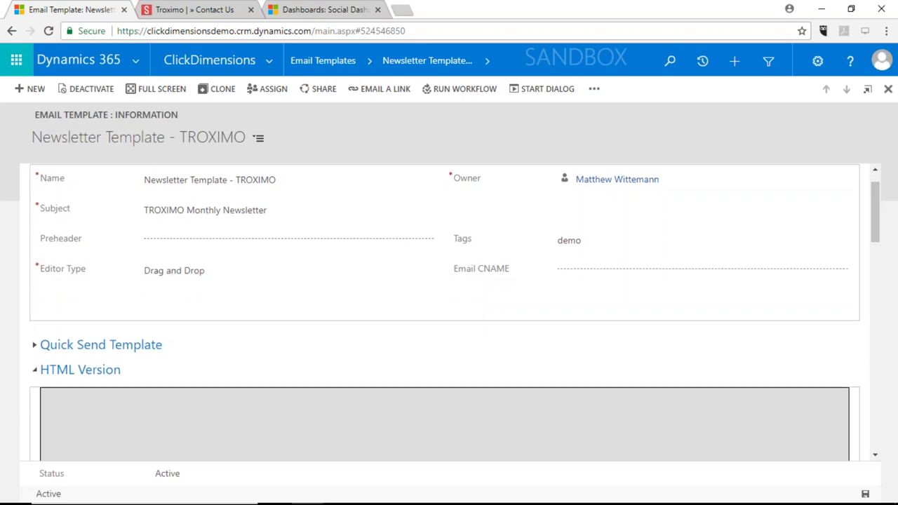
pyautogui.scroll(-1, 449, 294)
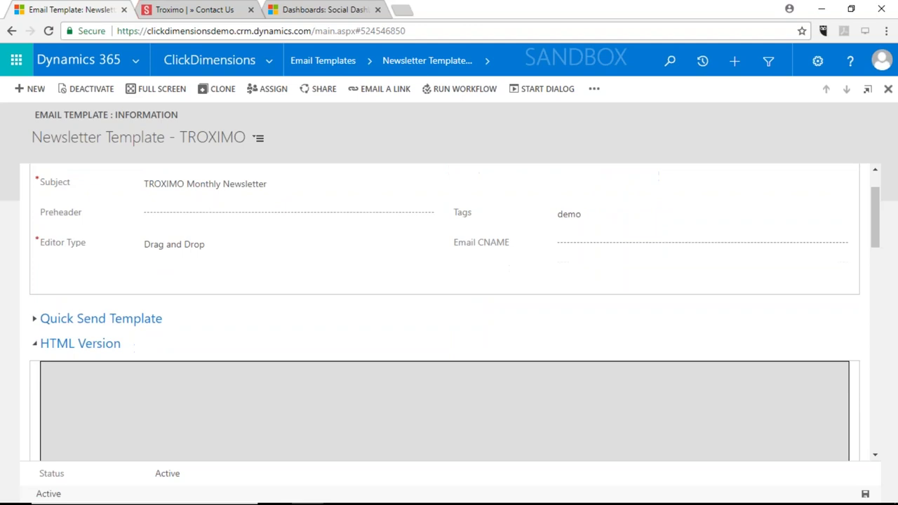
pyautogui.click(216, 257)
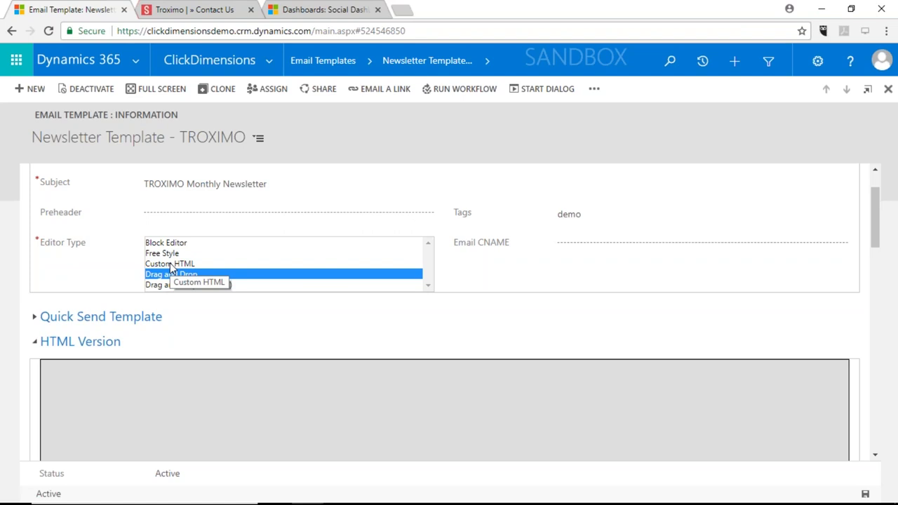
pyautogui.click(242, 308)
pyautogui.moveTo(873, 210)
pyautogui.mouseDown()
pyautogui.moveTo(888, 249)
pyautogui.moveTo(877, 290)
pyautogui.moveTo(888, 201)
pyautogui.mouseUp()
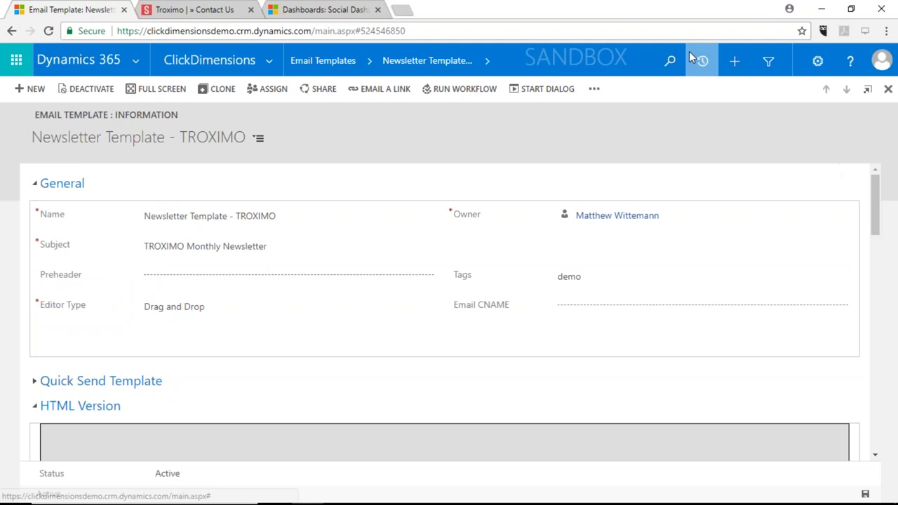
# - Reload the newsletter template page and open its HTML version in a maximized editor window
pyautogui.click(421, 31)
pyautogui.press('Return')
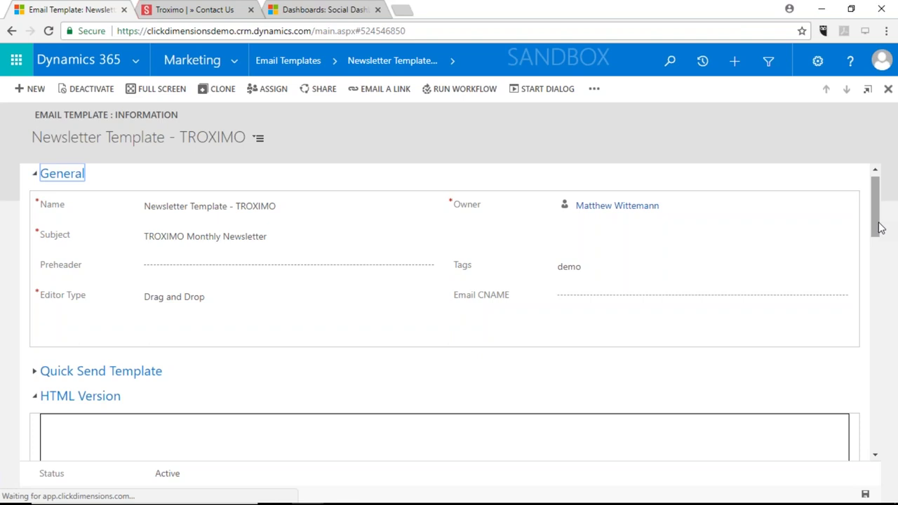
pyautogui.moveTo(881, 228); pyautogui.dragTo(881, 229)
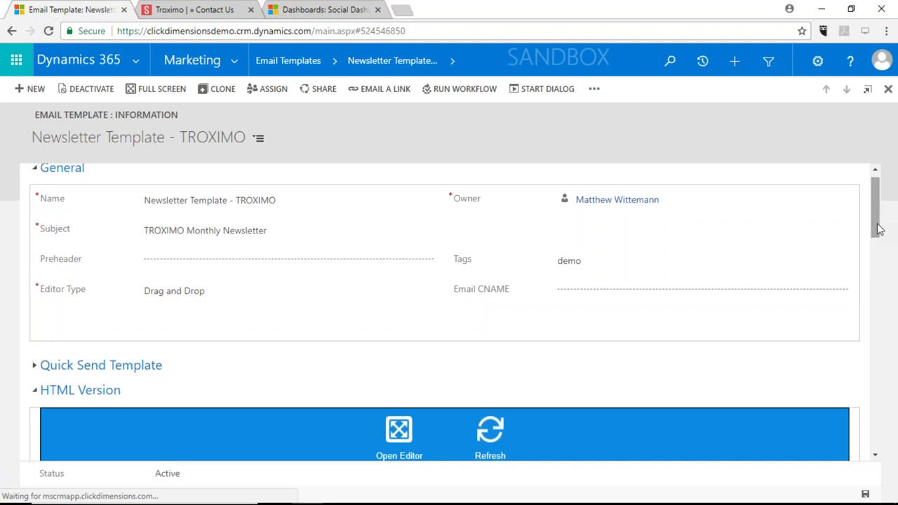
pyautogui.scroll(-2, 439, 346)
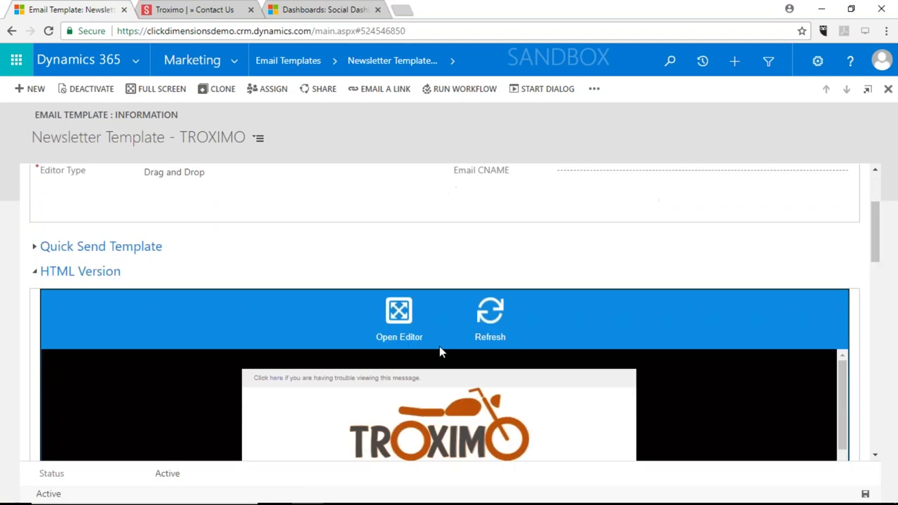
pyautogui.click(399, 319)
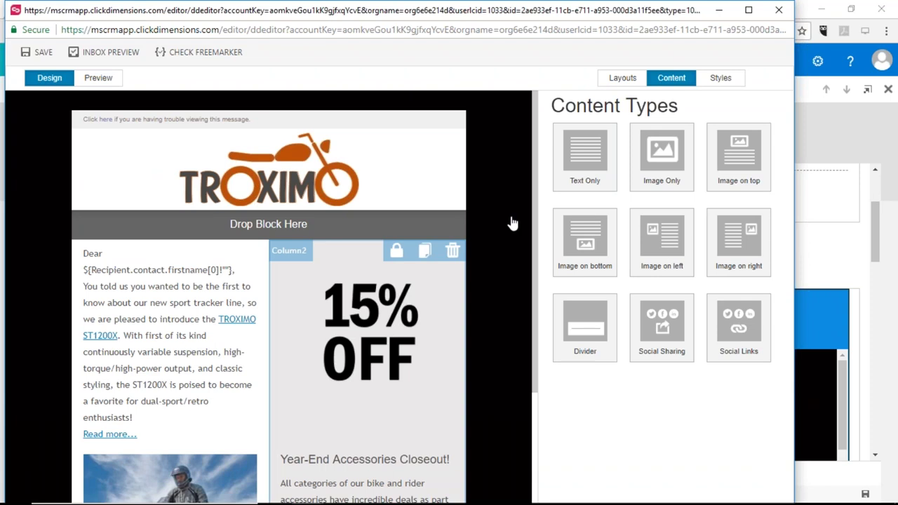
pyautogui.click(749, 9)
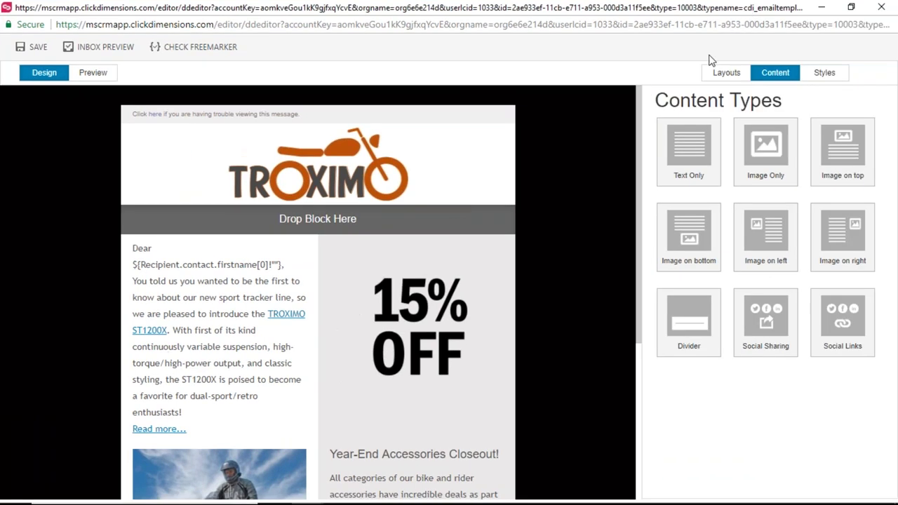
# - Review the layouts, then add an Image on top block below the TROXIMO logo and a Social Links block above it
pyautogui.click(721, 77)
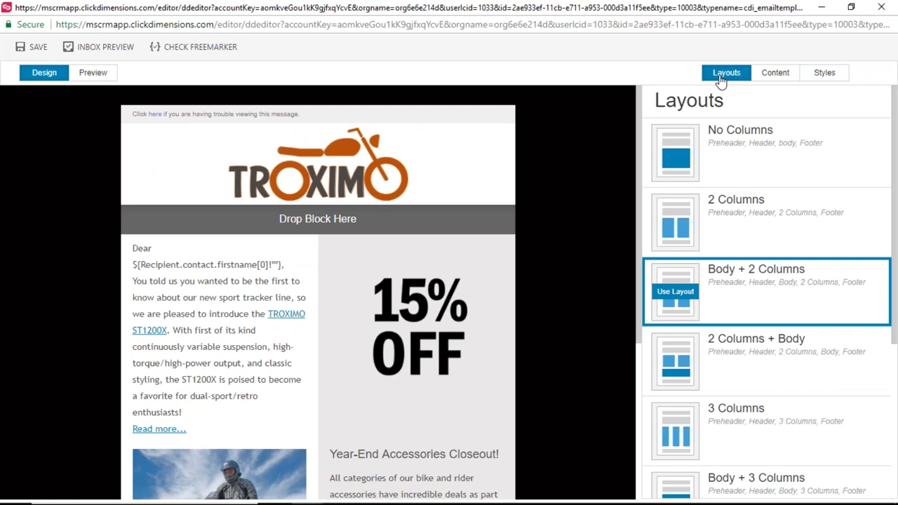
pyautogui.click(783, 79)
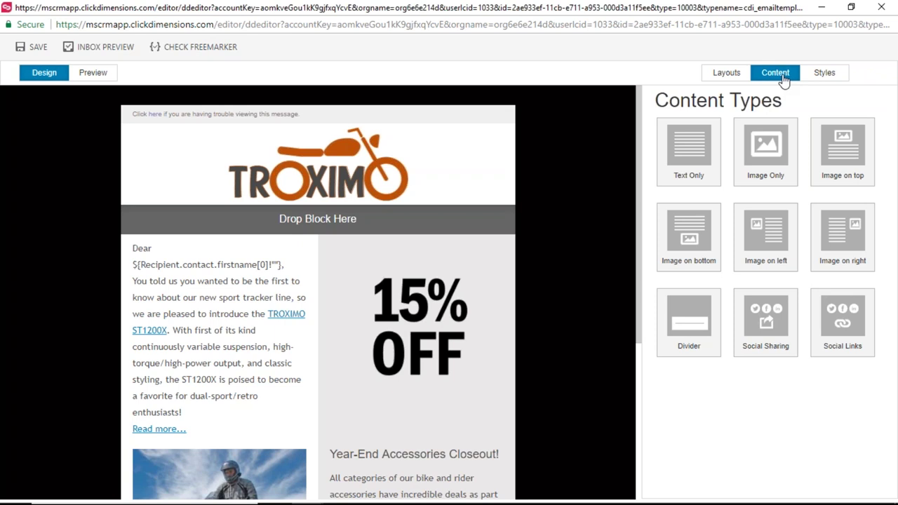
pyautogui.moveTo(849, 148); pyautogui.dragTo(436, 225)
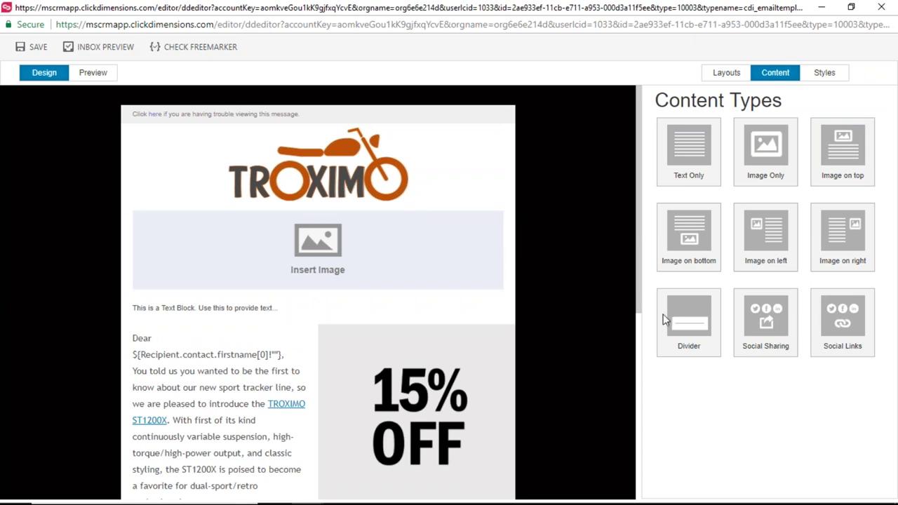
pyautogui.moveTo(828, 322); pyautogui.dragTo(357, 150)
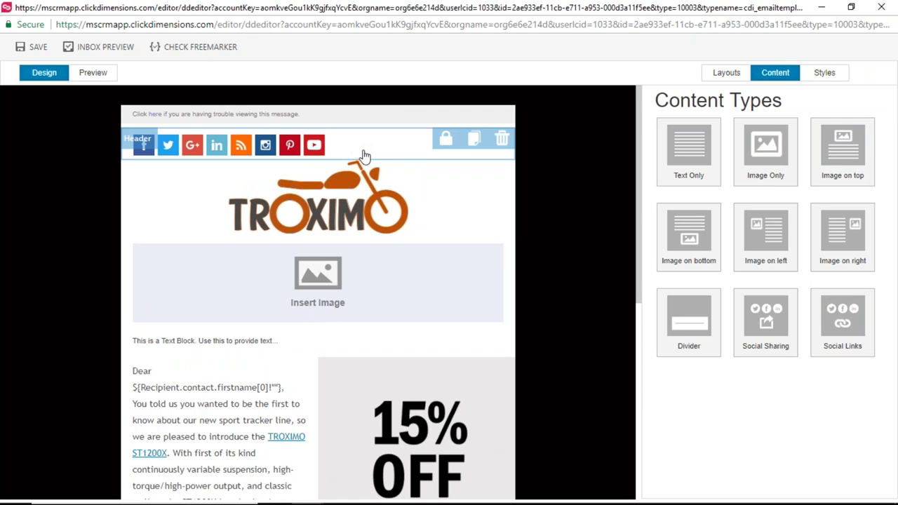
# - Replace the placeholder text in the new image-and-text block with "Hi"
pyautogui.click(349, 291)
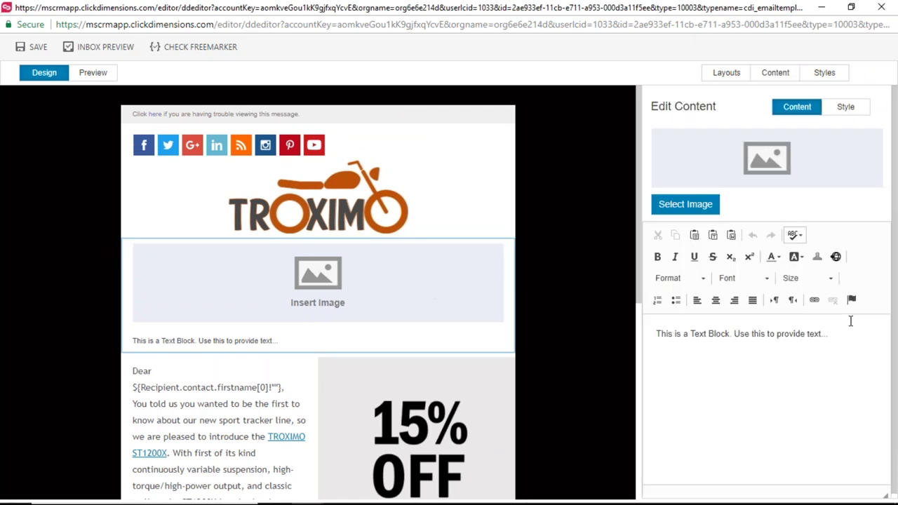
pyautogui.moveTo(857, 336); pyautogui.dragTo(655, 337)
pyautogui.write('Hi')
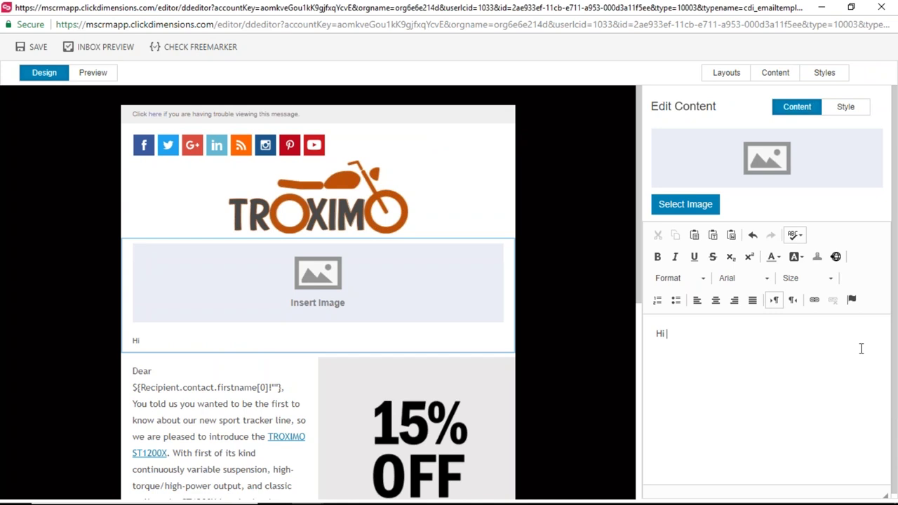
# - Insert the contact's First Name personalization field after "Hi", followed by a comma and two line breaks
pyautogui.click(818, 258)
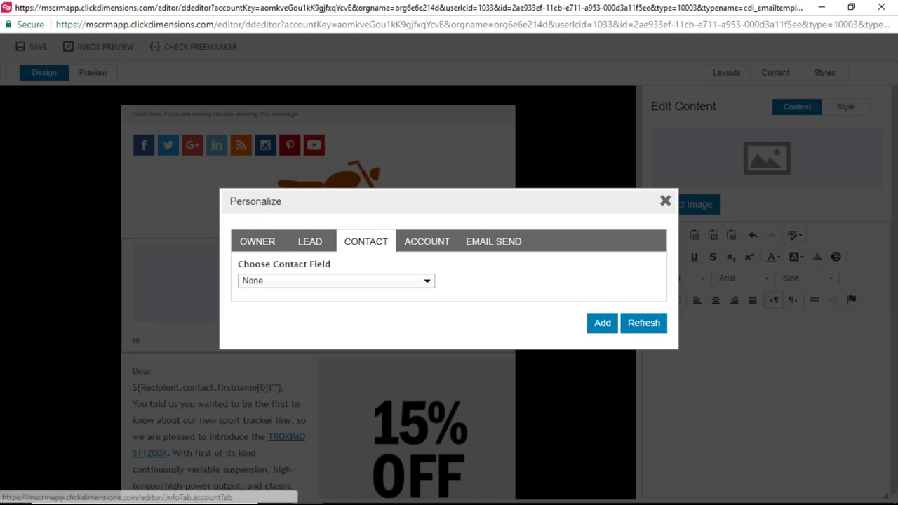
pyautogui.click(336, 281)
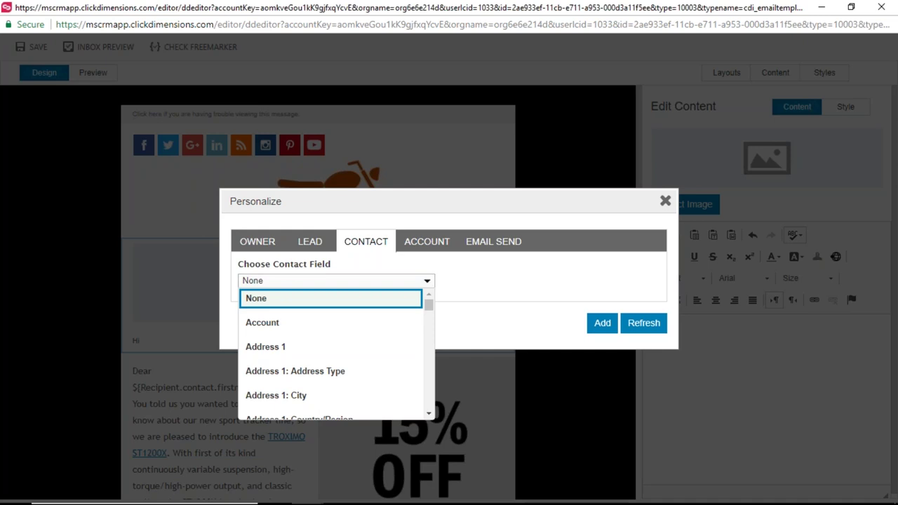
pyautogui.press('f')
pyautogui.press('f')
pyautogui.press('f')
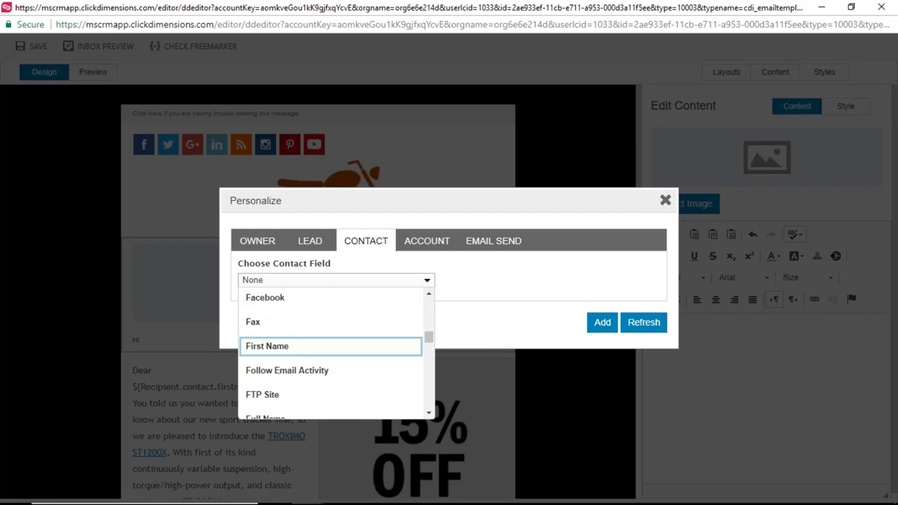
pyautogui.press('Return')
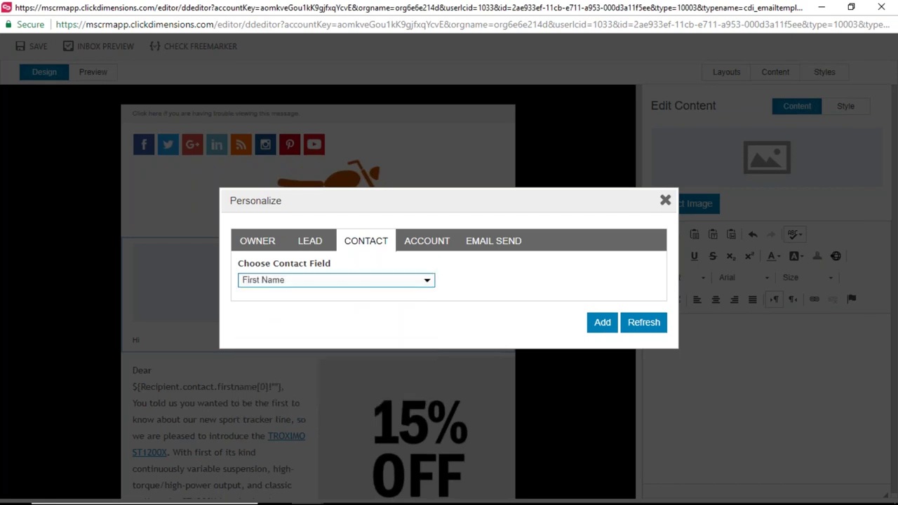
pyautogui.click(608, 323)
pyautogui.write(',')
pyautogui.press('Return')
pyautogui.press('Return')
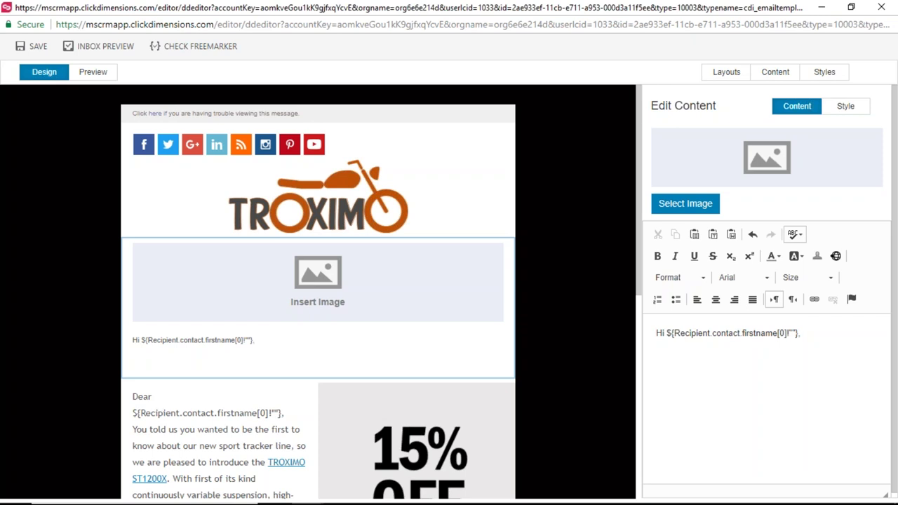
# - Look over the File, Unsubscribe and Subscription Management options for inserting a link in the text block
pyautogui.click(814, 299)
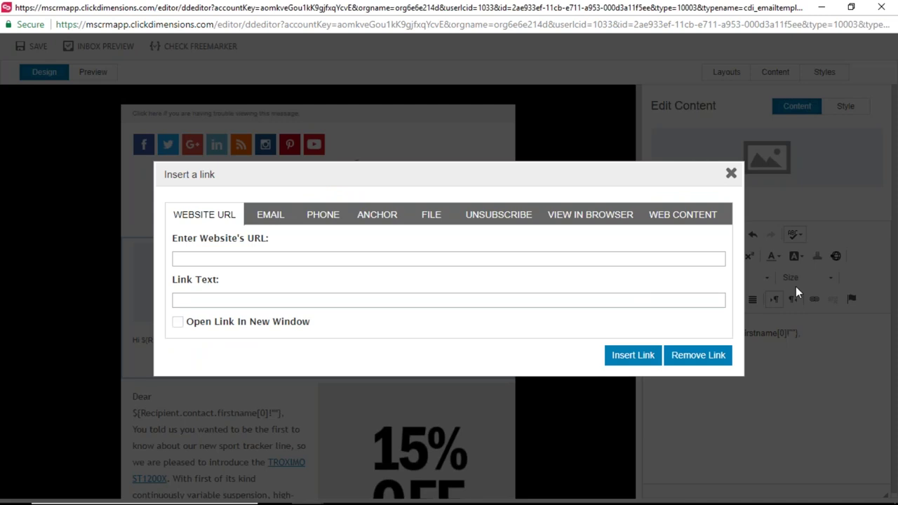
pyautogui.click(431, 215)
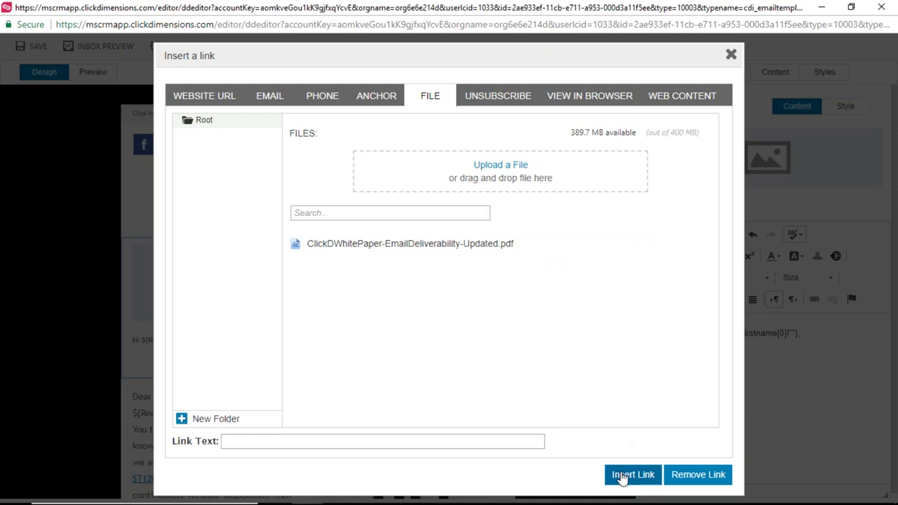
pyautogui.click(500, 95)
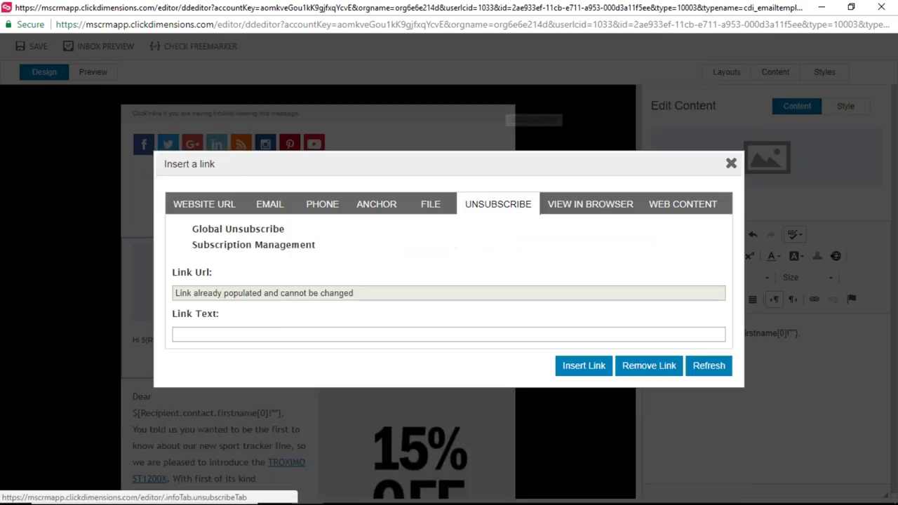
pyautogui.click(284, 249)
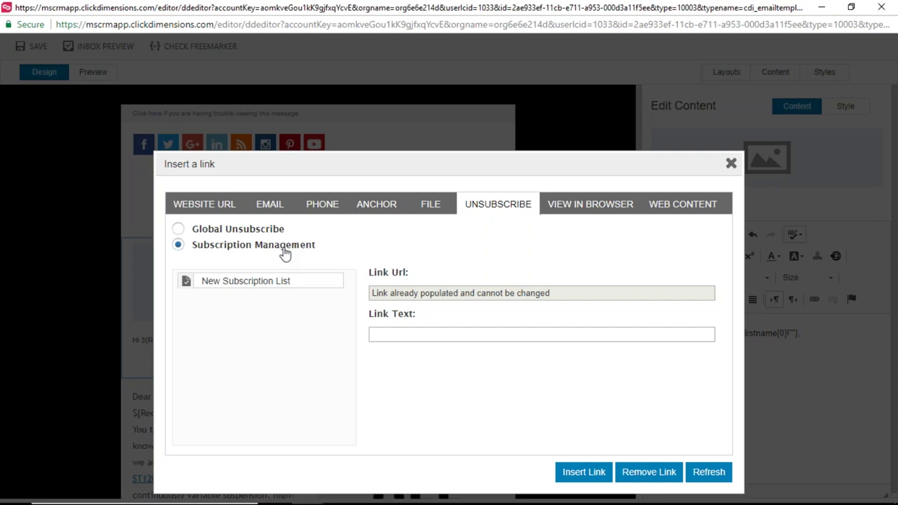
# - Insert a web content link to the first Industry Spotlight profile management form, with the link text "Submit form here"
pyautogui.click(682, 205)
pyautogui.click(351, 186)
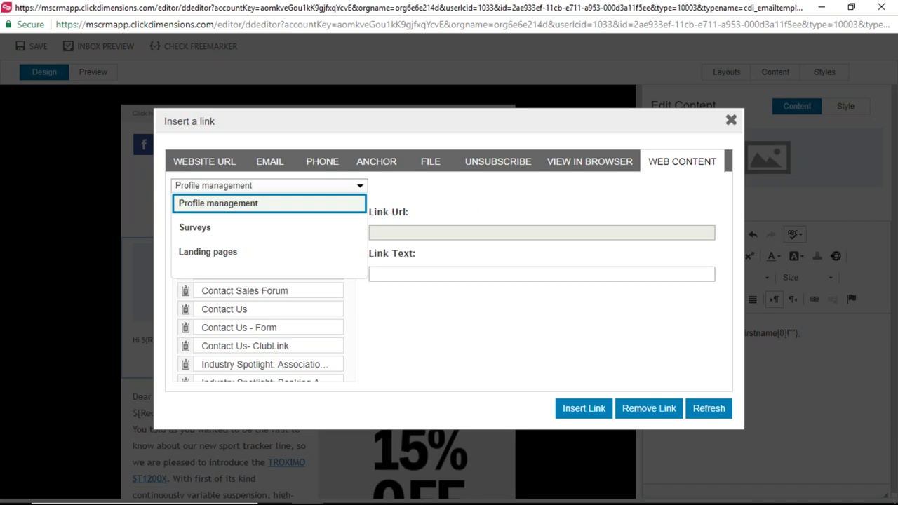
pyautogui.click(277, 369)
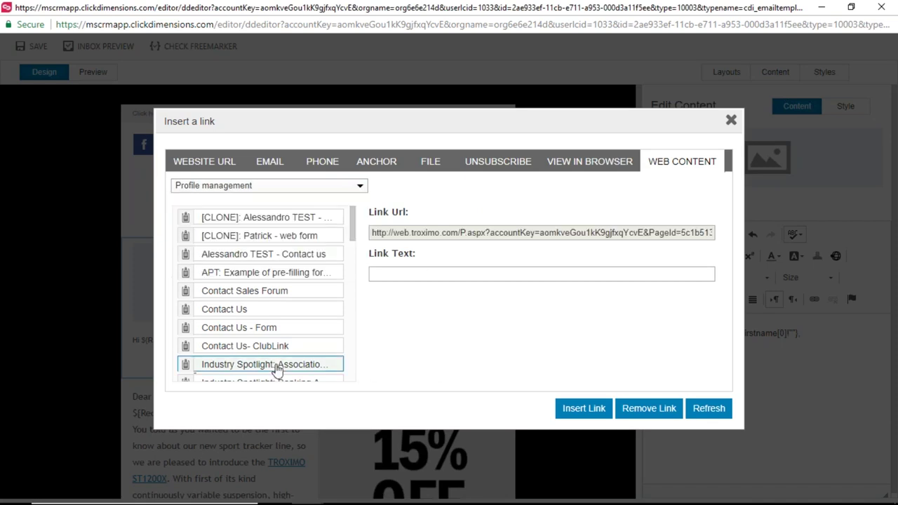
pyautogui.click(423, 272)
pyautogui.write('Submit form here')
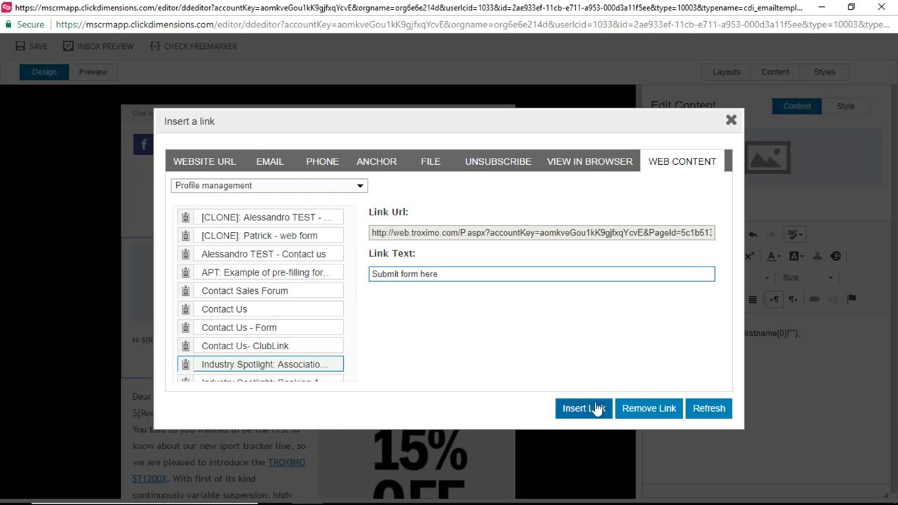
pyautogui.click(584, 408)
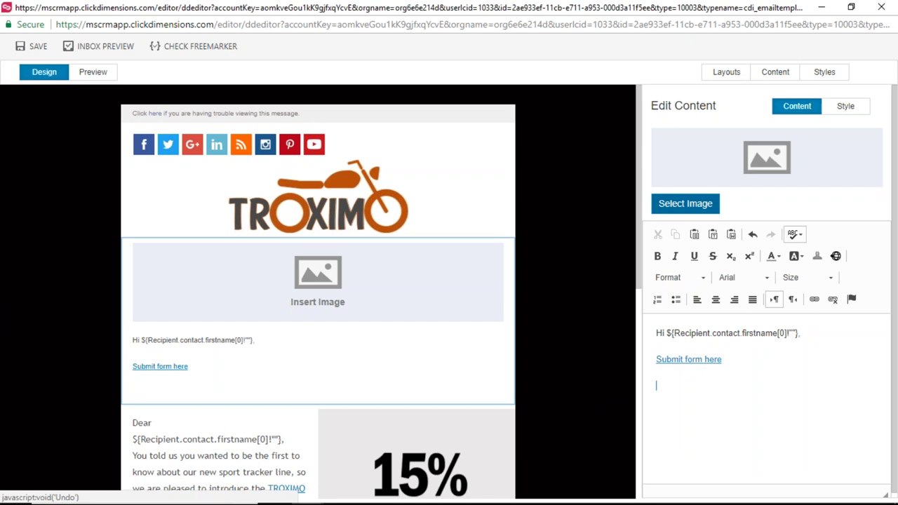
# - Place the image 2.JPG in the Image on top block and view it in the Photo Editor without editing it
pyautogui.click(700, 203)
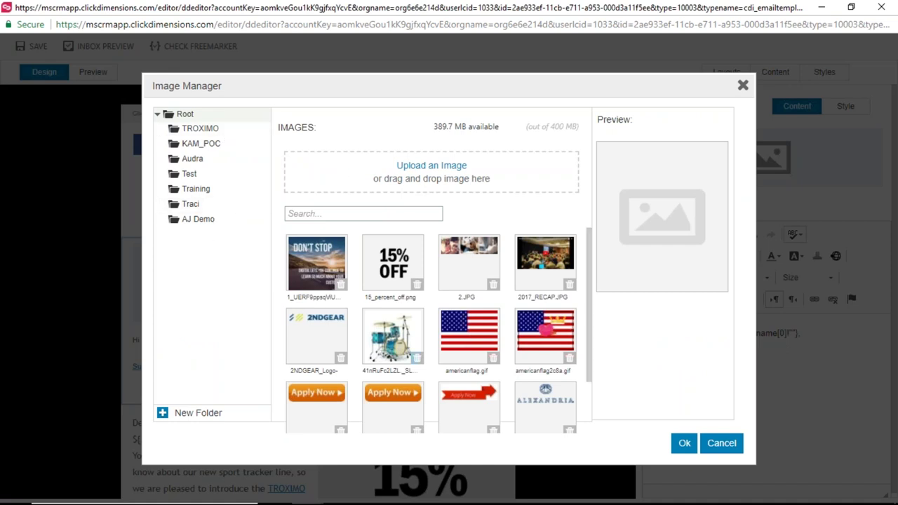
pyautogui.click(456, 265)
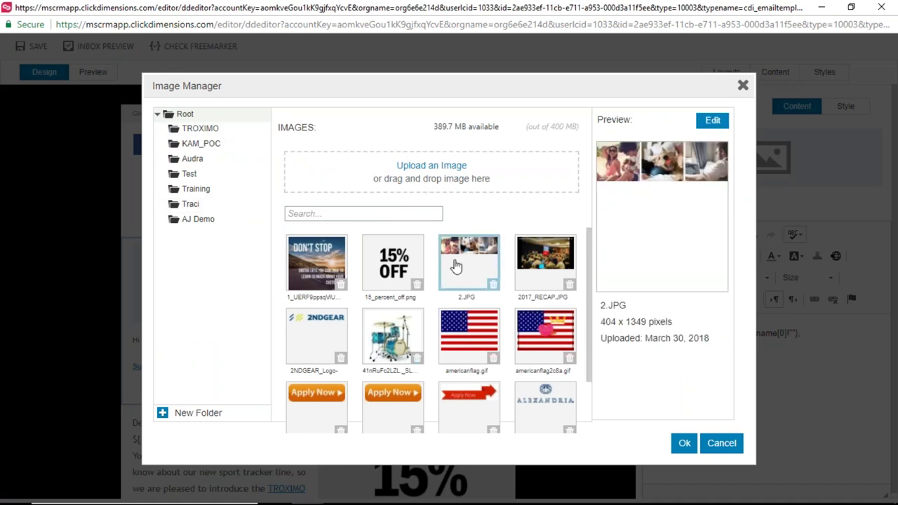
pyautogui.click(684, 443)
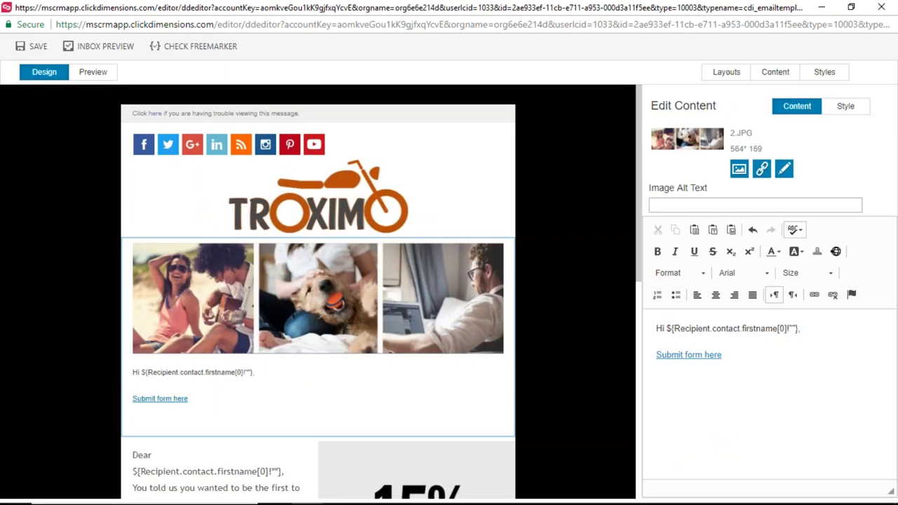
pyautogui.click(784, 168)
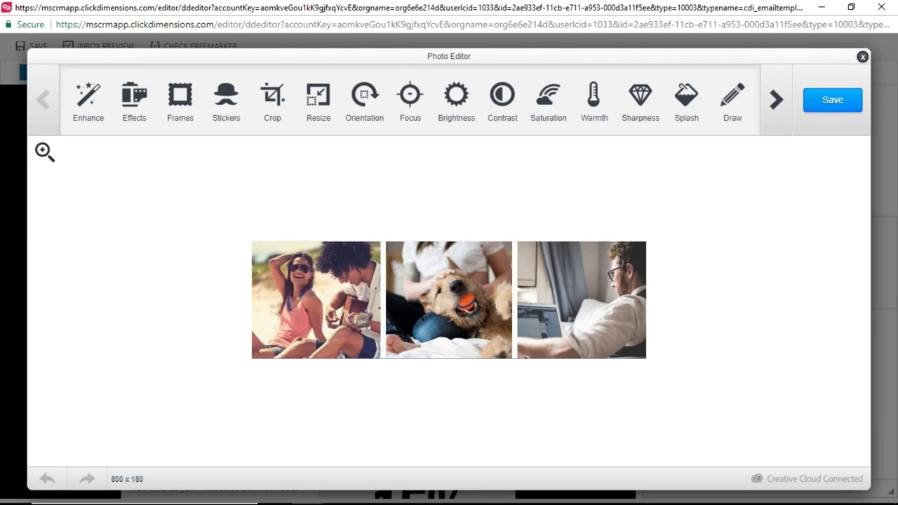
pyautogui.click(862, 57)
# - Delete the image-and-text block below the TROXIMO logo and the Social Links block above it
pyautogui.click(503, 250)
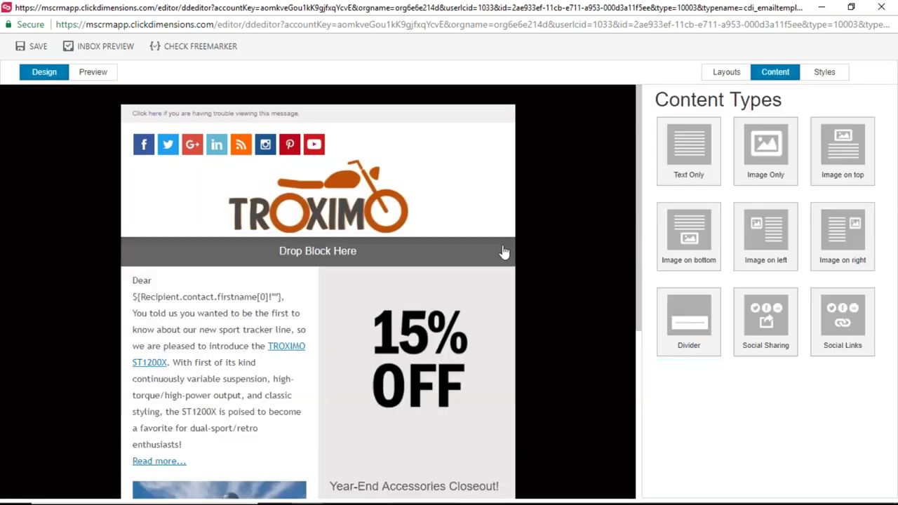
pyautogui.click(501, 137)
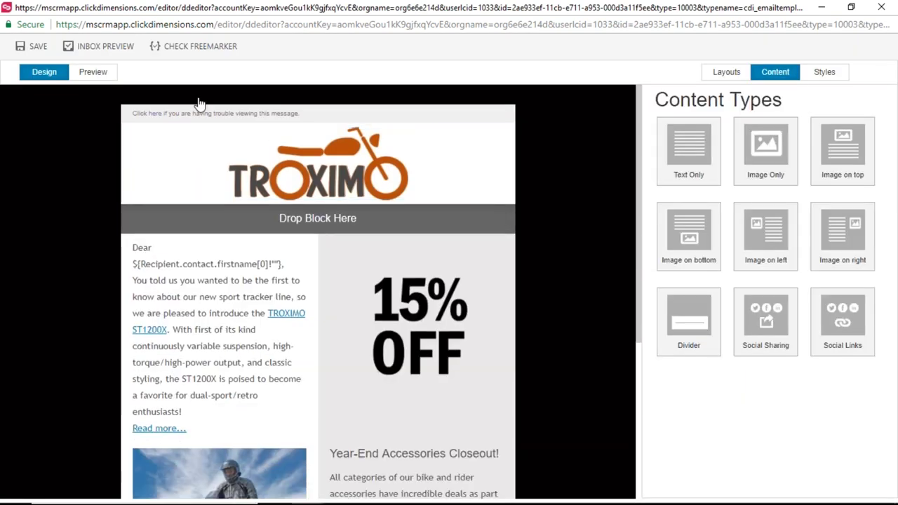
# - Preview the newsletter for desktop and mobile, return to the design view and close the editor window
pyautogui.click(94, 71)
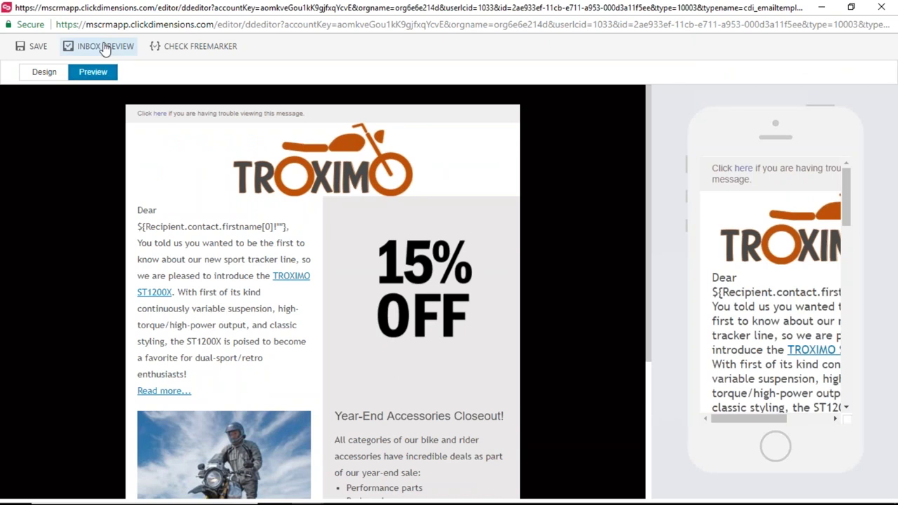
pyautogui.click(39, 77)
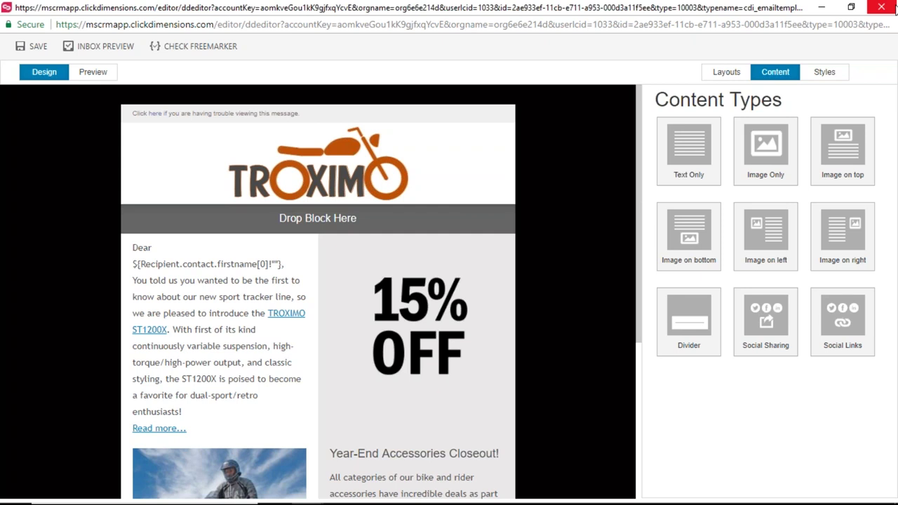
pyautogui.click(881, 7)
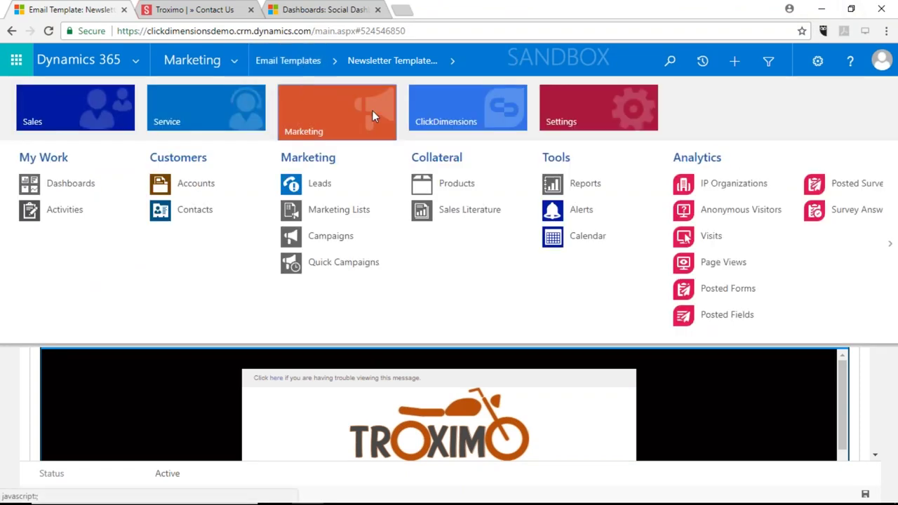
# - Go to the ClickDimensions sent emails and open the TROXIMO Monthly Newsletter sent on 2/28/2018
pyautogui.click(437, 110)
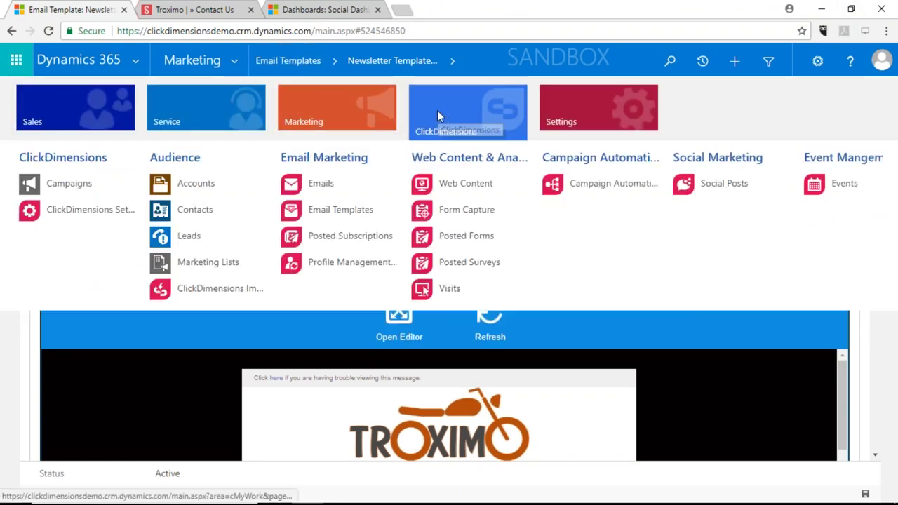
pyautogui.click(319, 183)
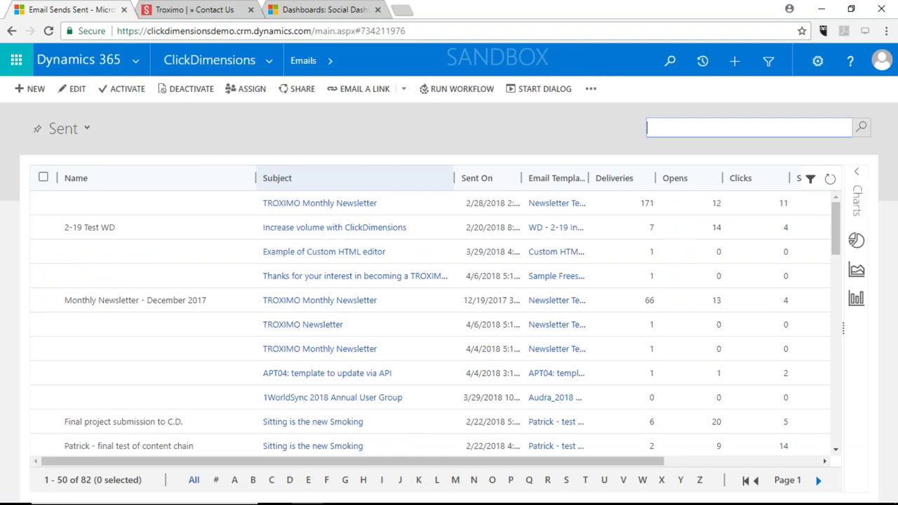
pyautogui.click(371, 204)
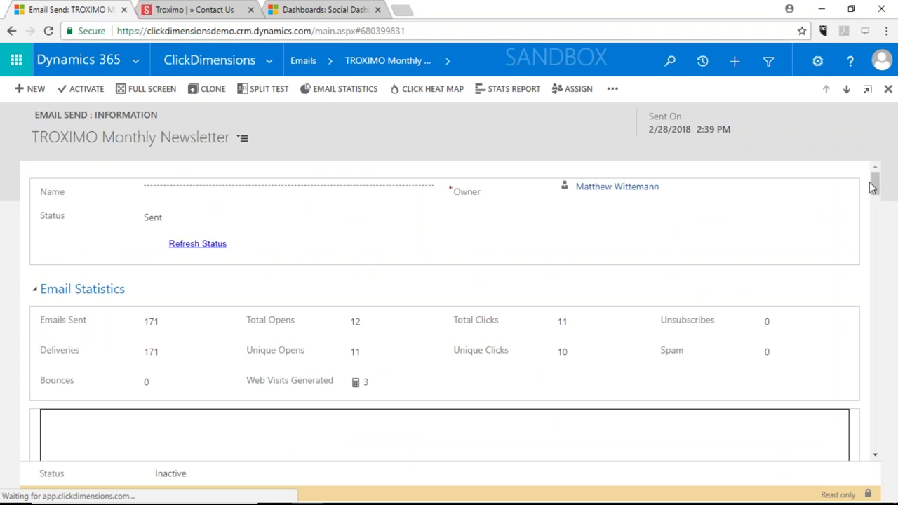
# - Review the email send's general, sender, delivery and recipient marketing list details
pyautogui.moveTo(872, 186); pyautogui.dragTo(877, 330)
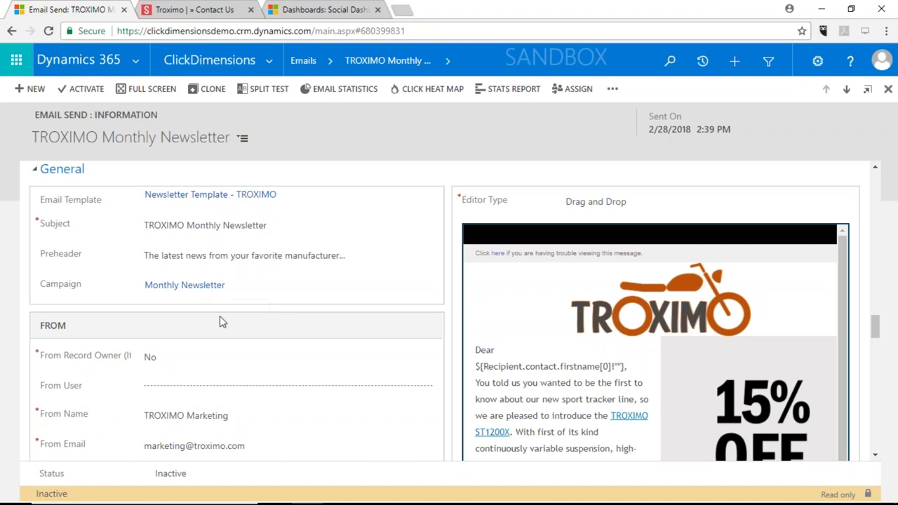
pyautogui.scroll(-1, 219, 318)
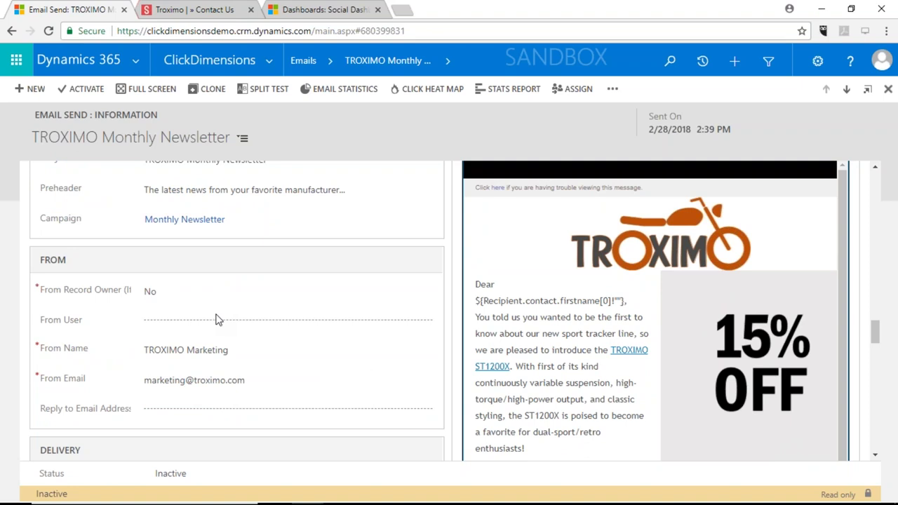
pyautogui.scroll(-1, 199, 260)
pyautogui.scroll(-2, 199, 262)
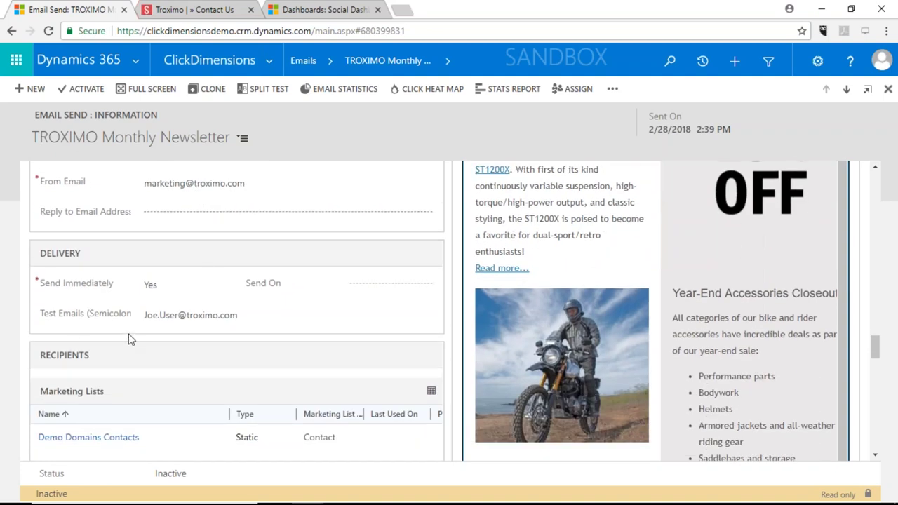
pyautogui.scroll(-2, 129, 338)
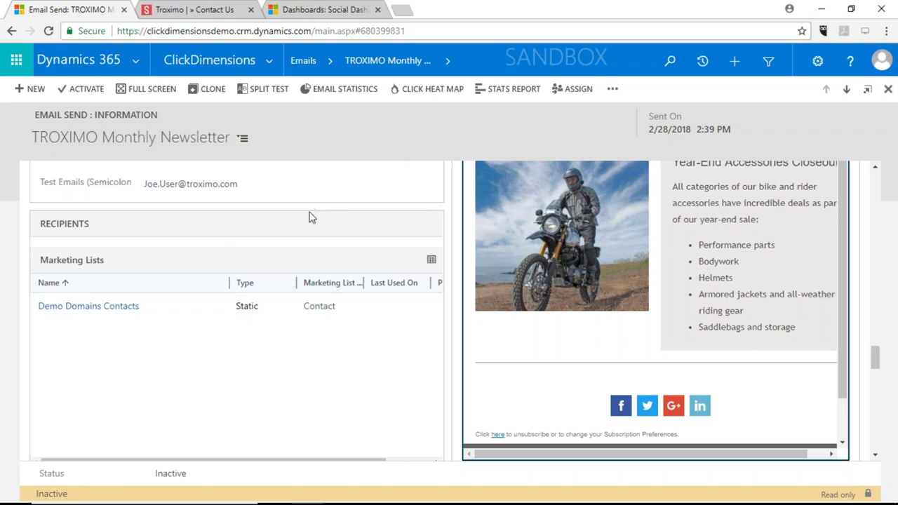
# - Download the newsletter's stats report, open its email statistics in a separate tab and return to the email send record
pyautogui.click(531, 89)
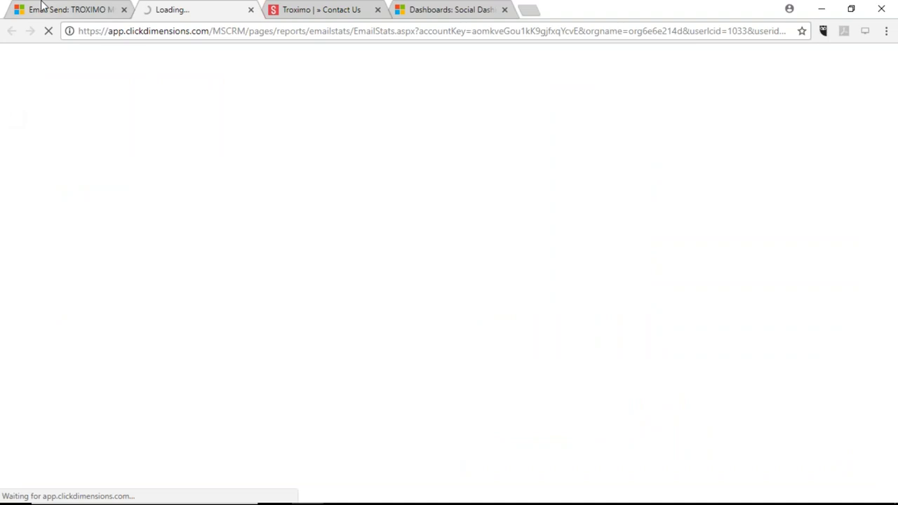
pyautogui.click(67, 9)
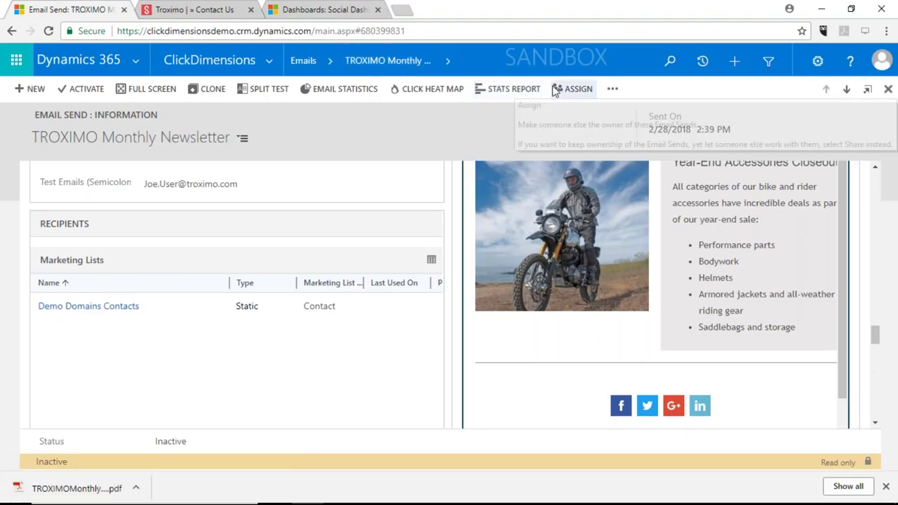
pyautogui.click(371, 90)
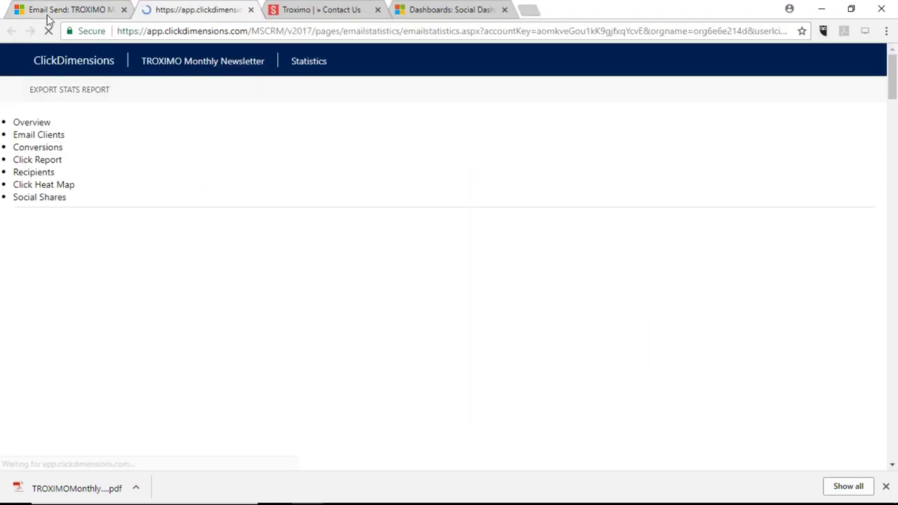
pyautogui.click(64, 17)
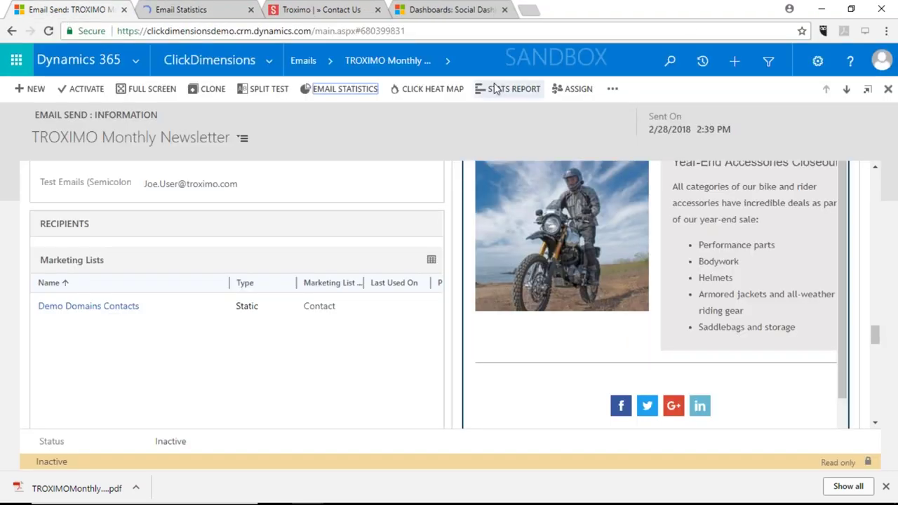
# - Show the related records available for the email send, such as email events, visits and posted forms
pyautogui.click(453, 63)
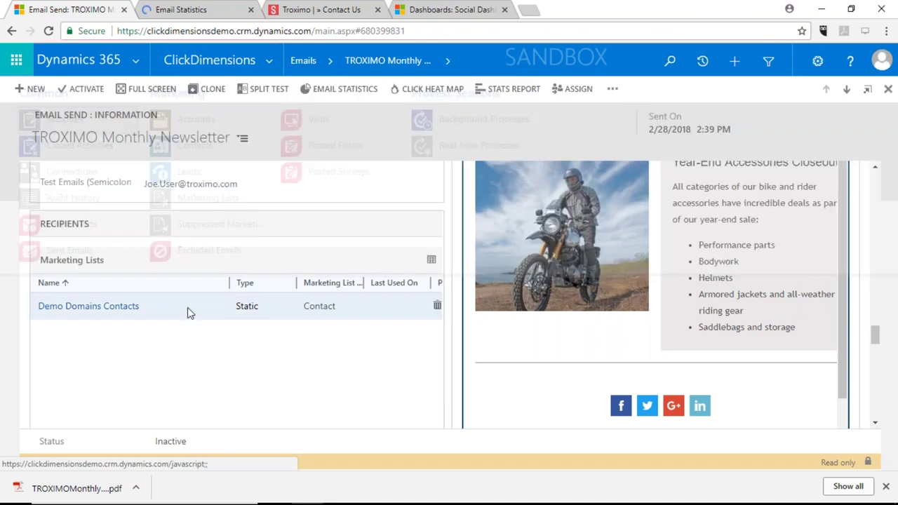
pyautogui.click(444, 63)
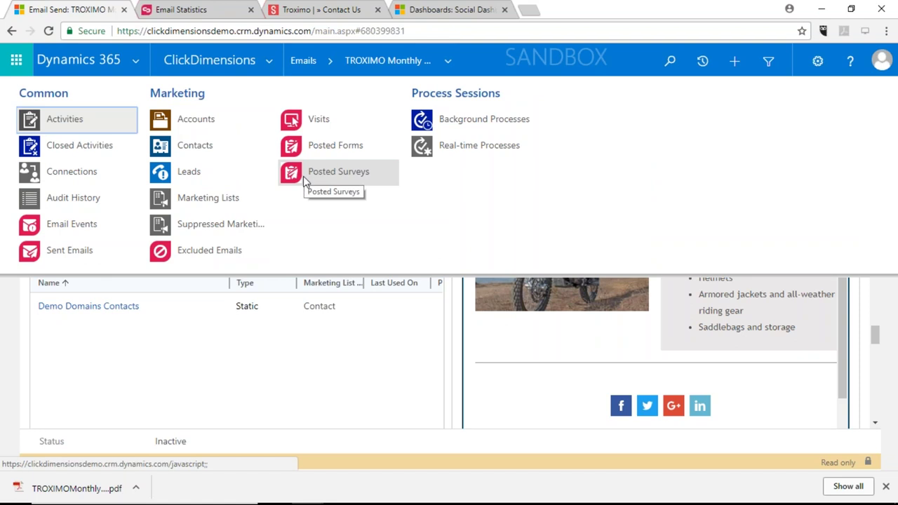
# - Examine the newsletter's email statistics, covering overall performance, email clients, conversions and recipients
pyautogui.click(217, 7)
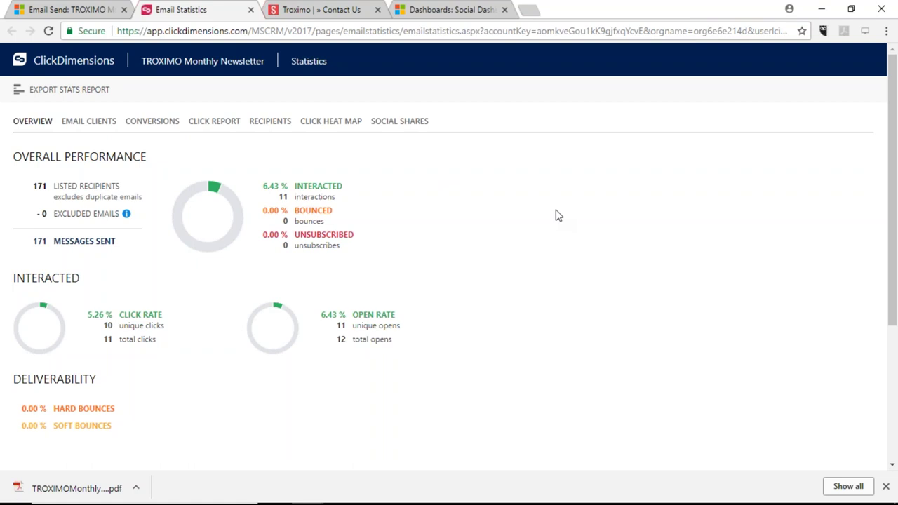
pyautogui.click(885, 486)
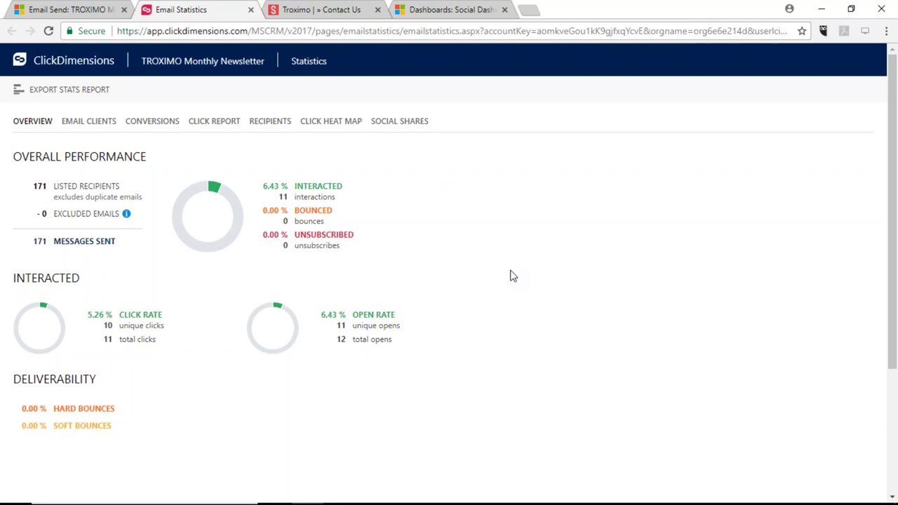
pyautogui.click(84, 122)
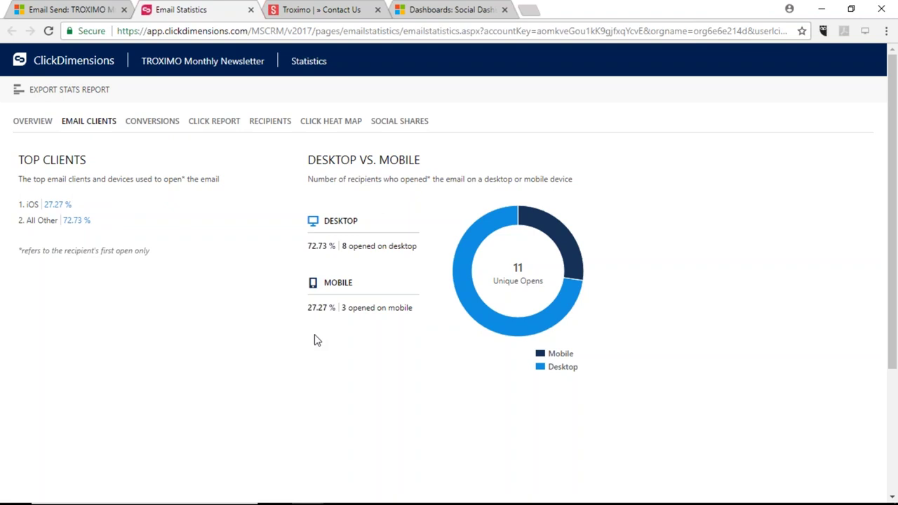
pyautogui.doubleClick(168, 123)
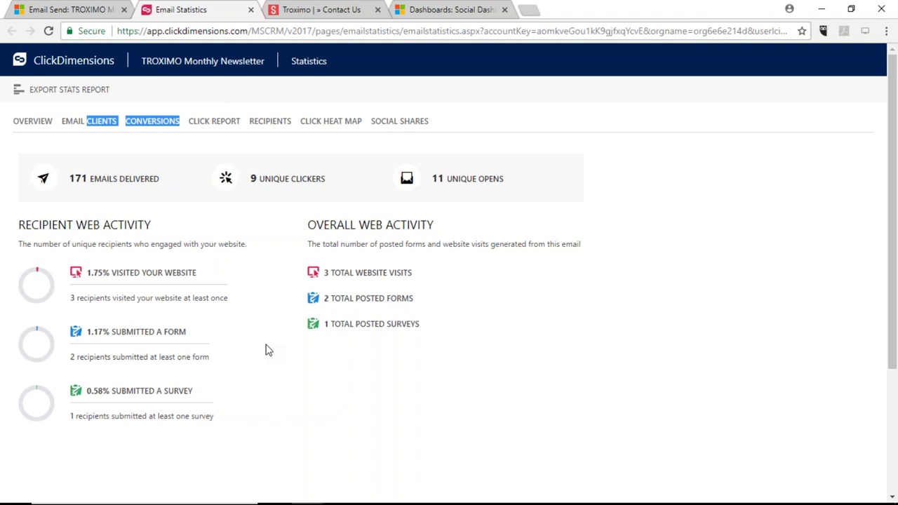
pyautogui.click(282, 122)
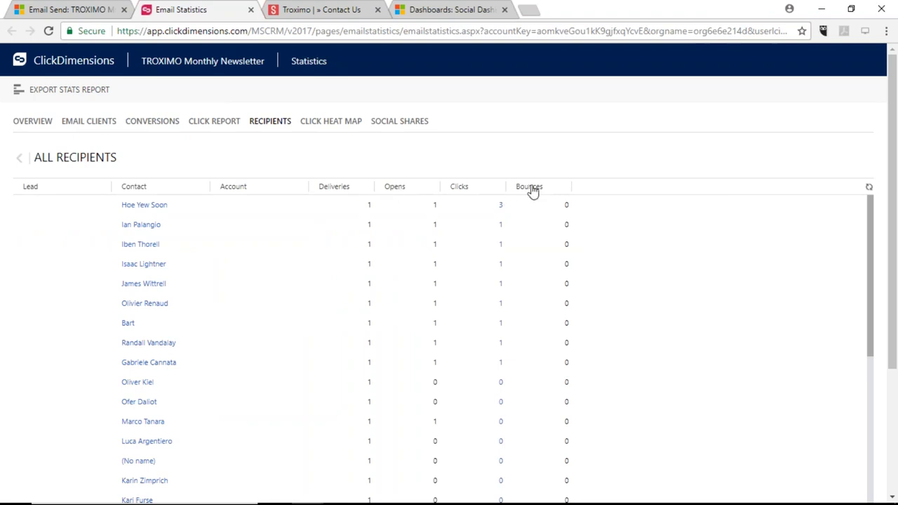
pyautogui.click(307, 123)
pyautogui.scroll(-3, 356, 215)
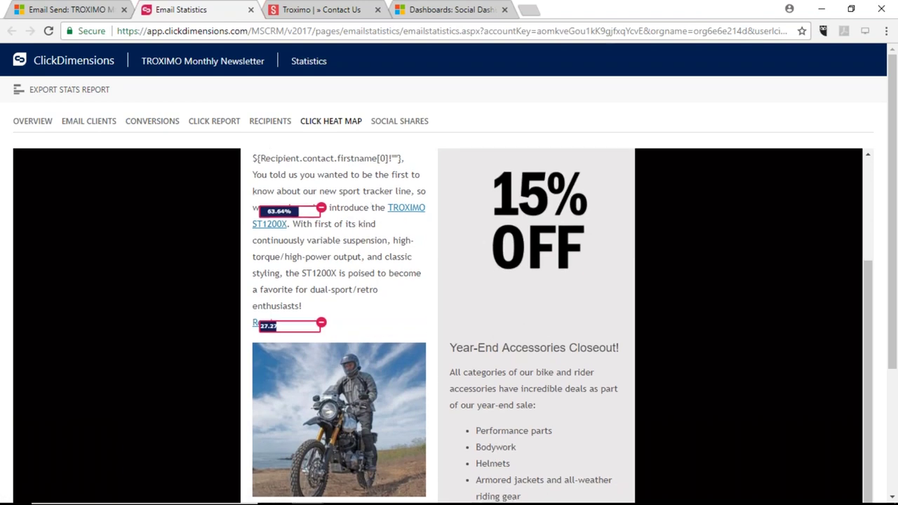
pyautogui.scroll(3, 358, 207)
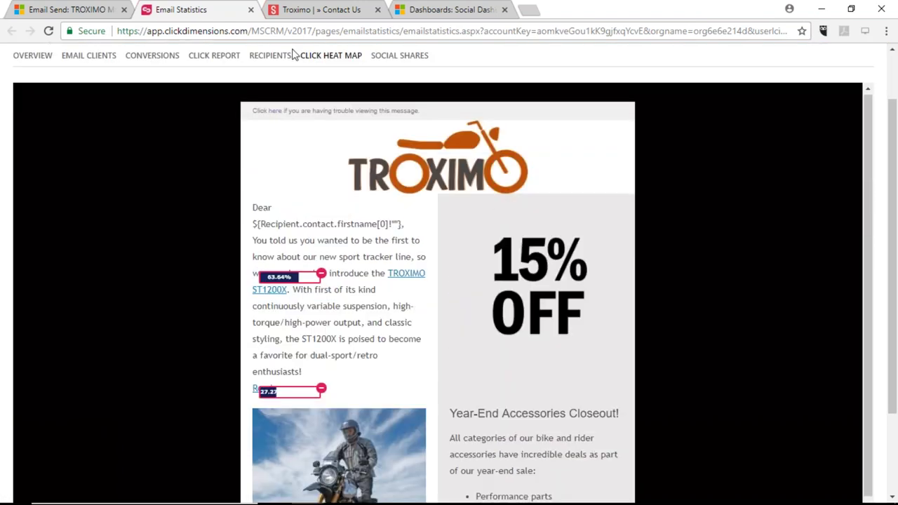
pyautogui.click(217, 57)
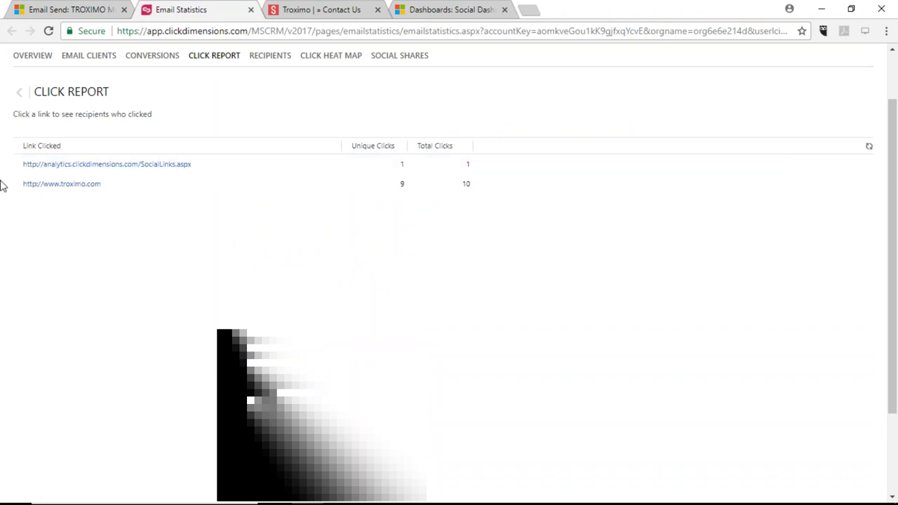
pyautogui.click(50, 186)
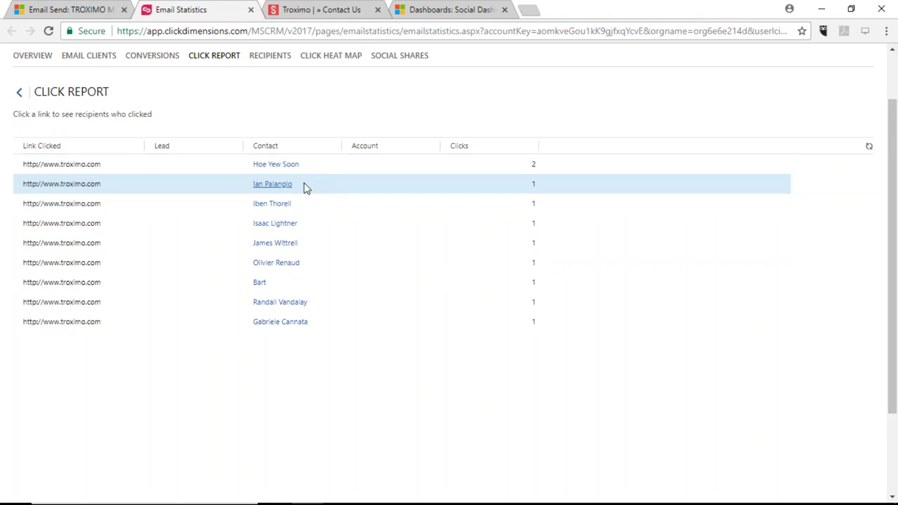
# - View the second listed recipient's contact record and its related record types, and close both the contact and the email statistics
pyautogui.click(280, 186)
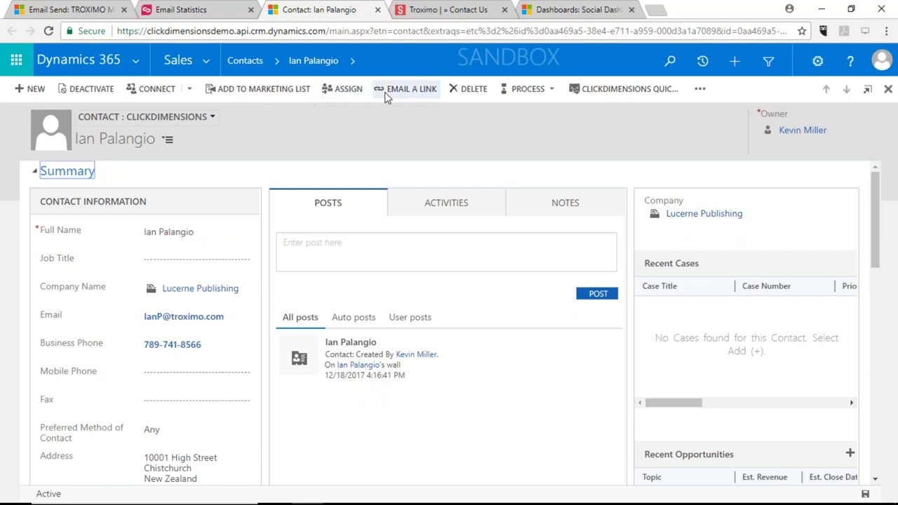
pyautogui.click(355, 61)
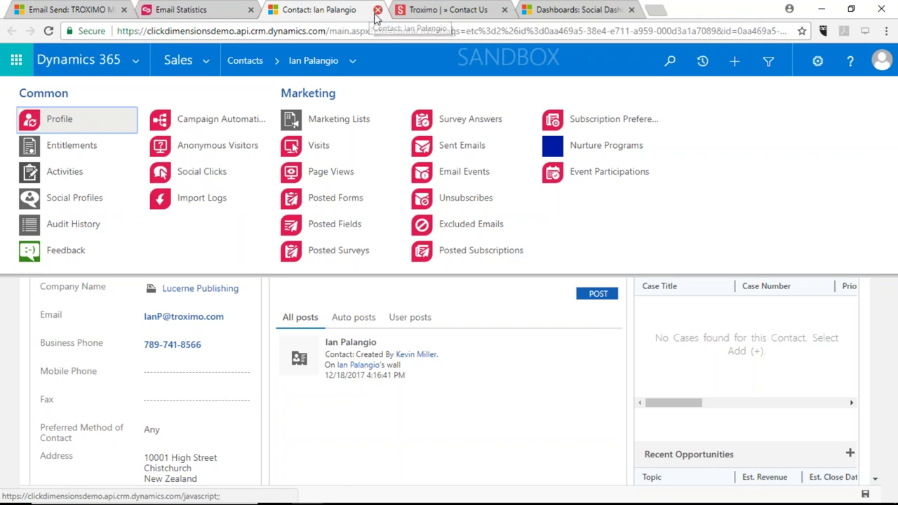
pyautogui.middleClick(317, 18)
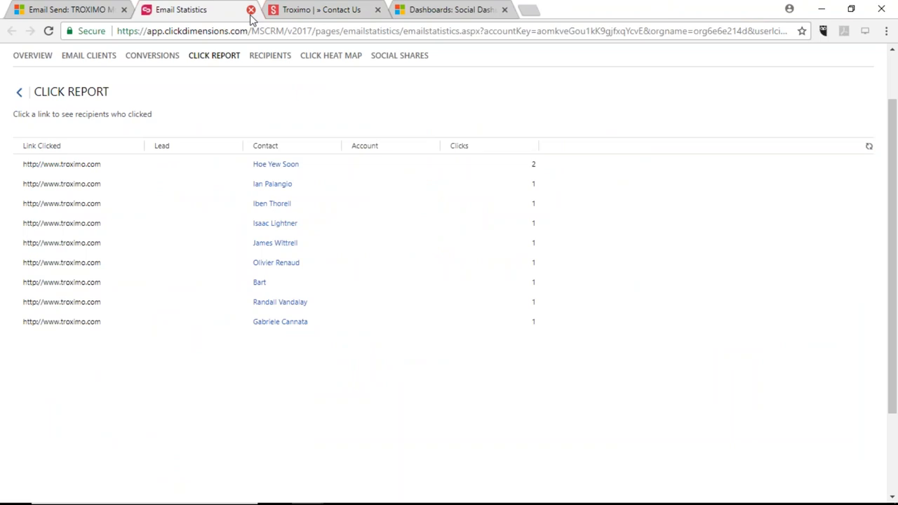
pyautogui.click(251, 14)
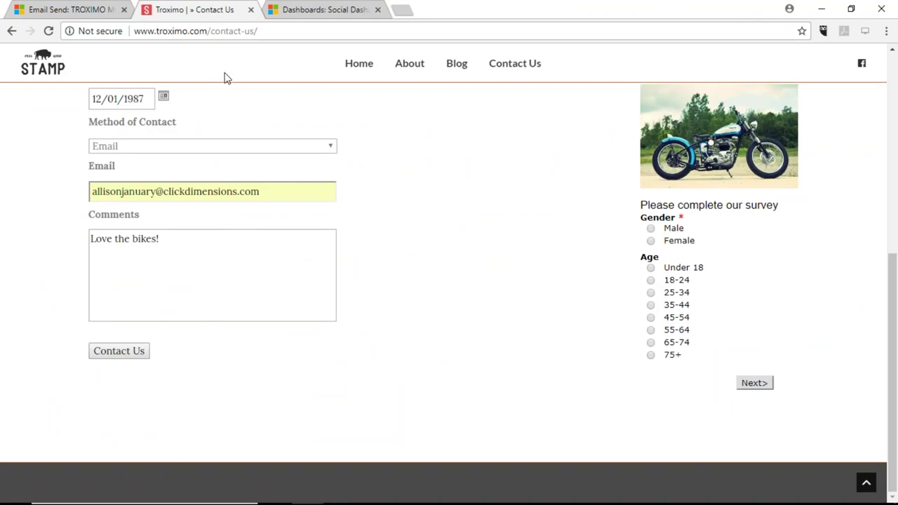
# - Create and save a ClickDimensions campaign automation record named "Aj Demo"
pyautogui.click(94, 12)
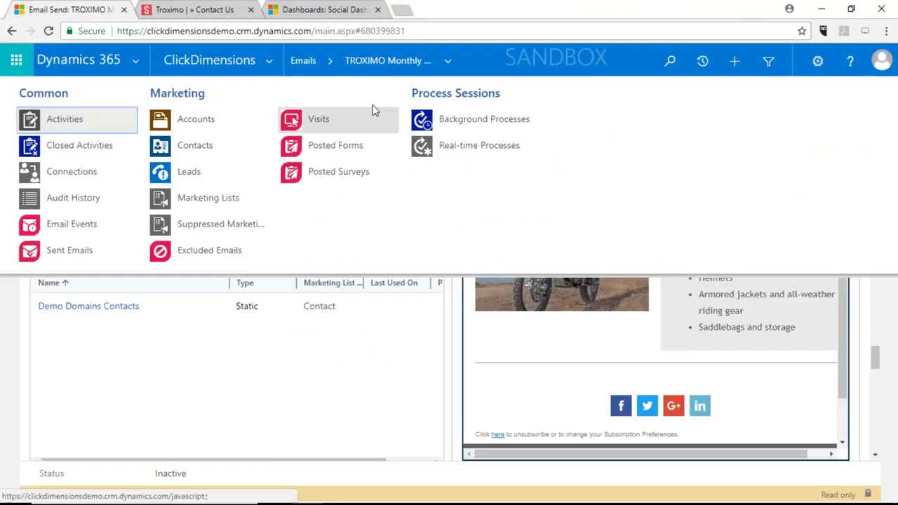
pyautogui.click(270, 61)
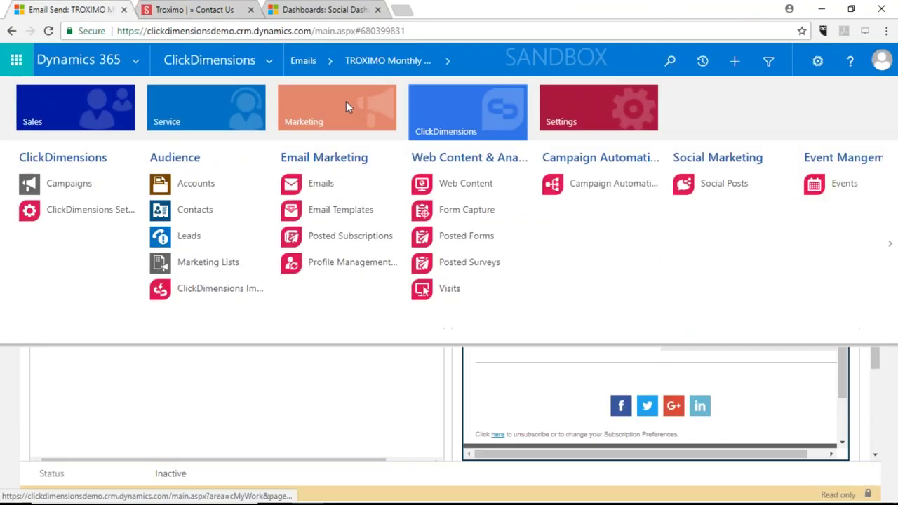
pyautogui.click(653, 190)
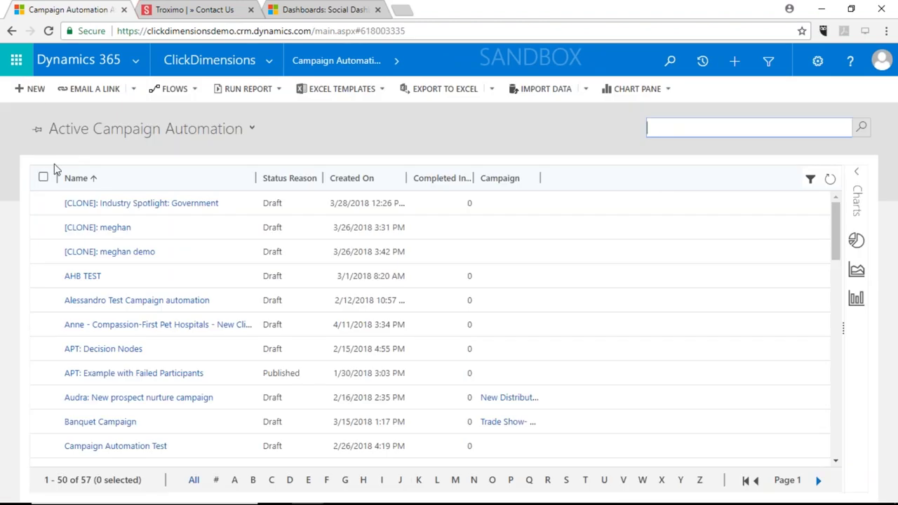
pyautogui.click(34, 90)
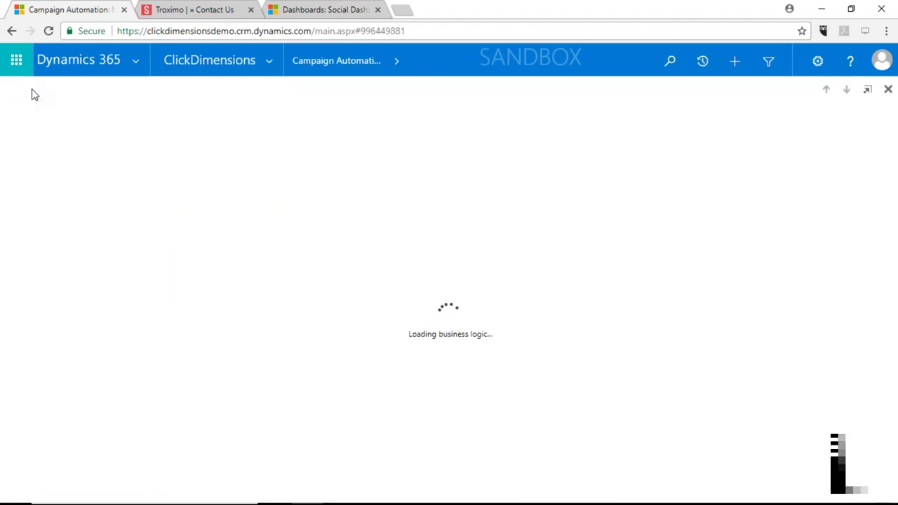
pyautogui.write('Aj Demo')
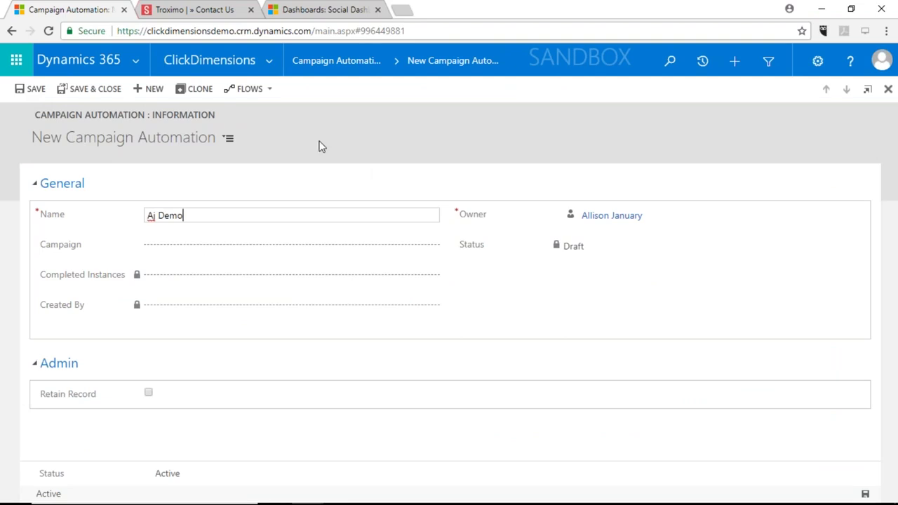
pyautogui.click(39, 89)
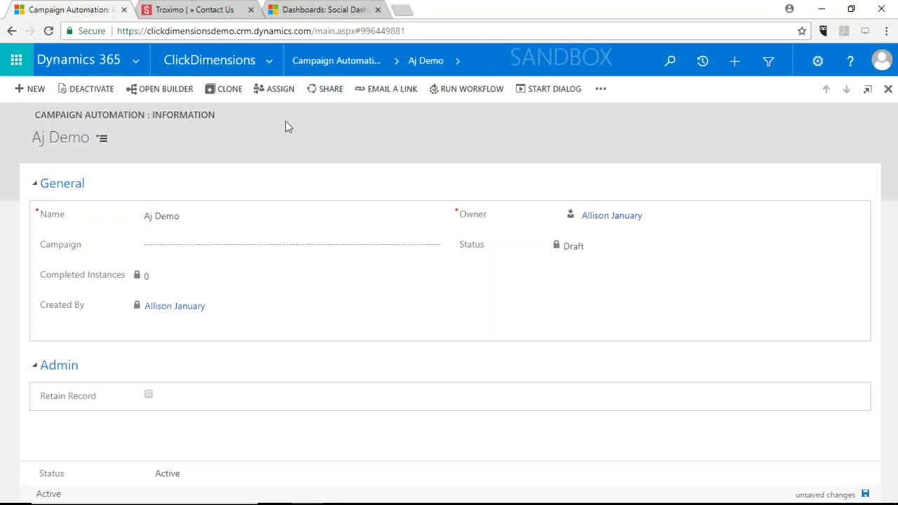
# - Open the Aj Demo automation in a maximized builder window and look through the available triggers, actions, timers and series
pyautogui.click(176, 94)
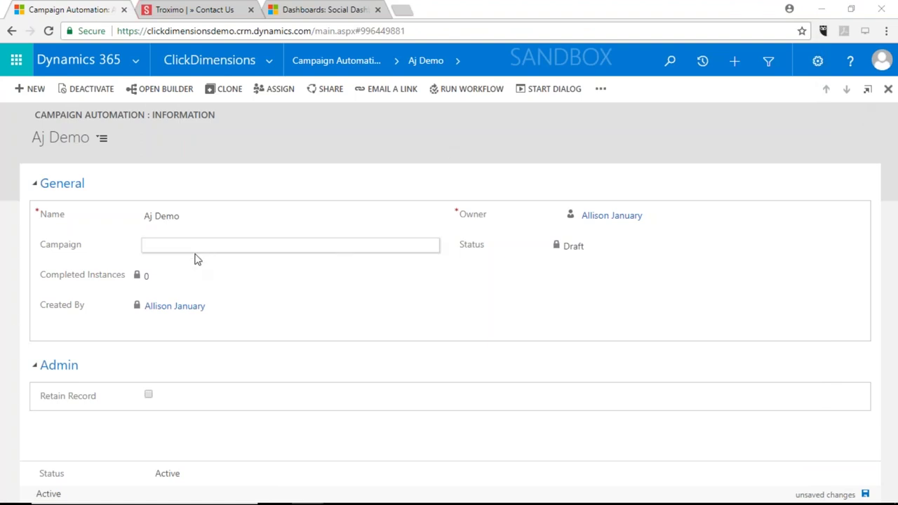
pyautogui.click(166, 89)
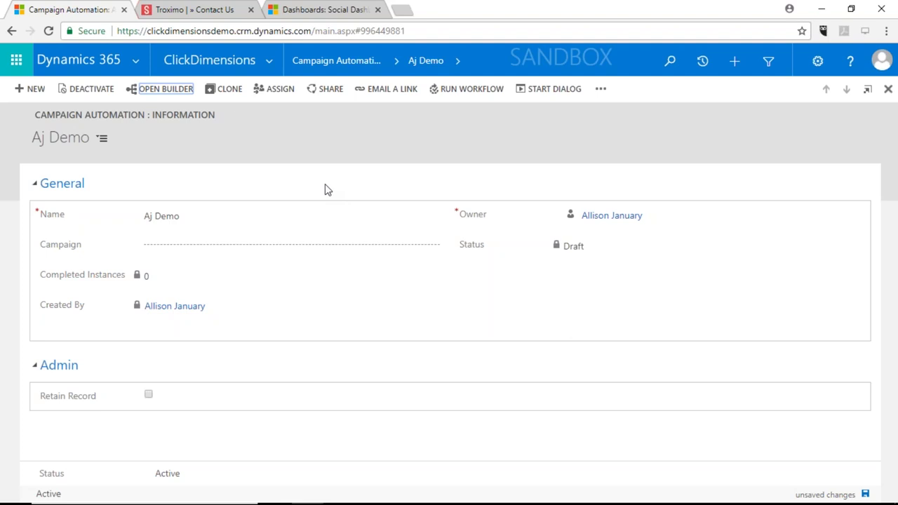
pyautogui.click(173, 93)
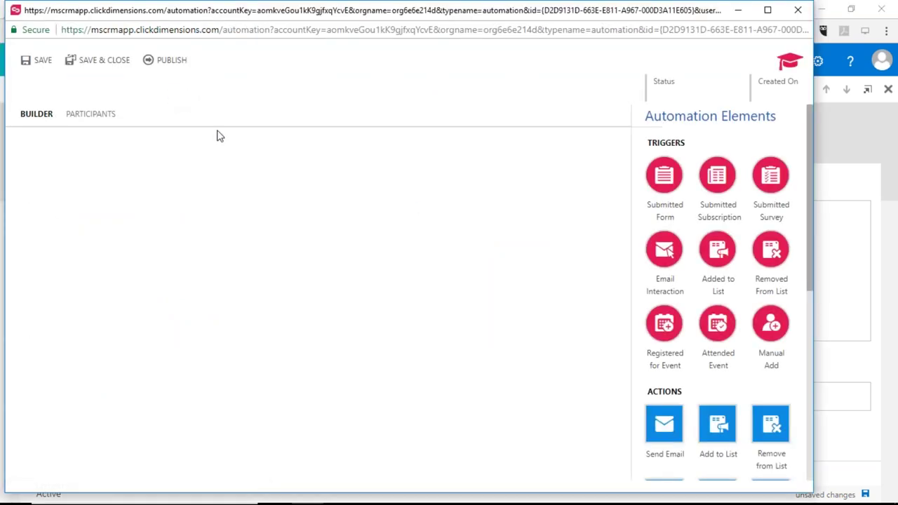
pyautogui.click(768, 10)
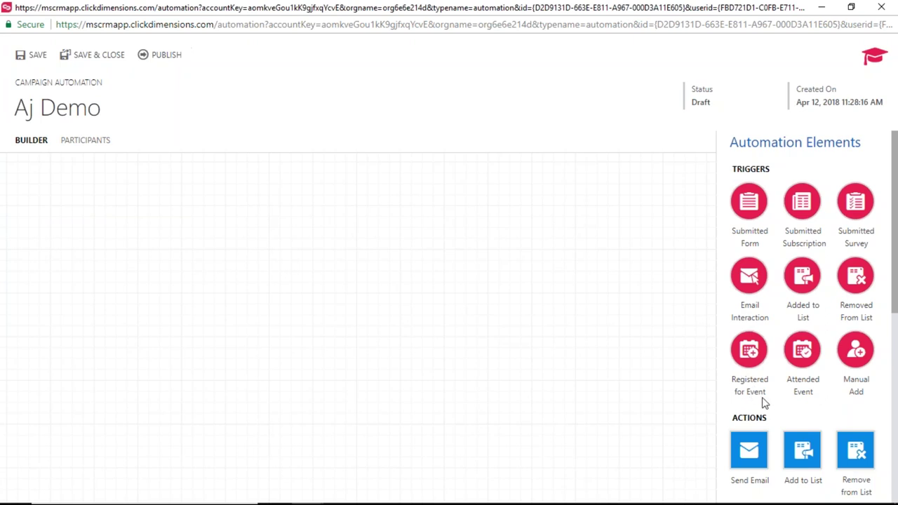
pyautogui.scroll(-5, 753, 373)
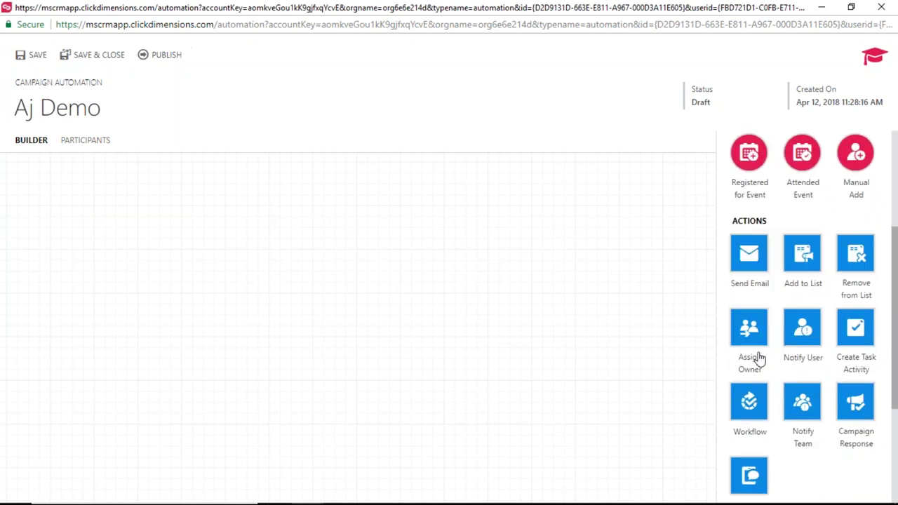
pyautogui.scroll(-2, 756, 361)
pyautogui.scroll(-4, 760, 359)
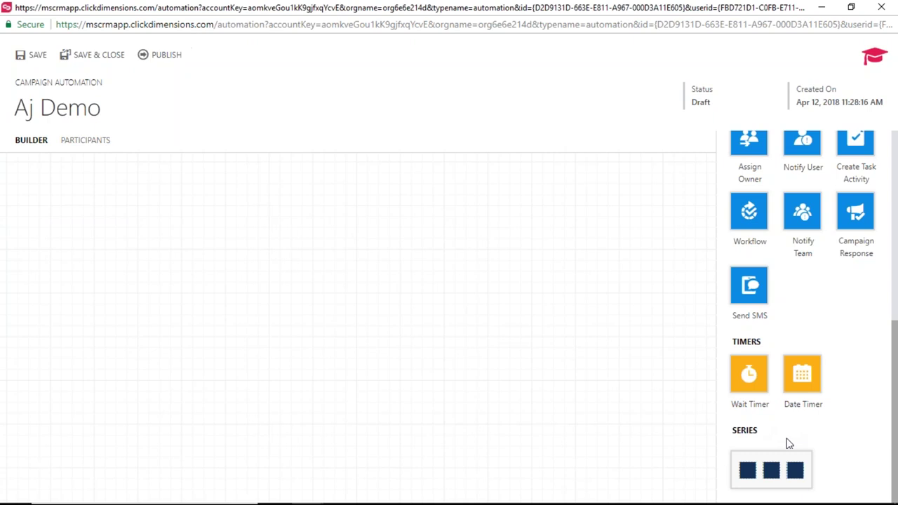
pyautogui.scroll(5, 779, 444)
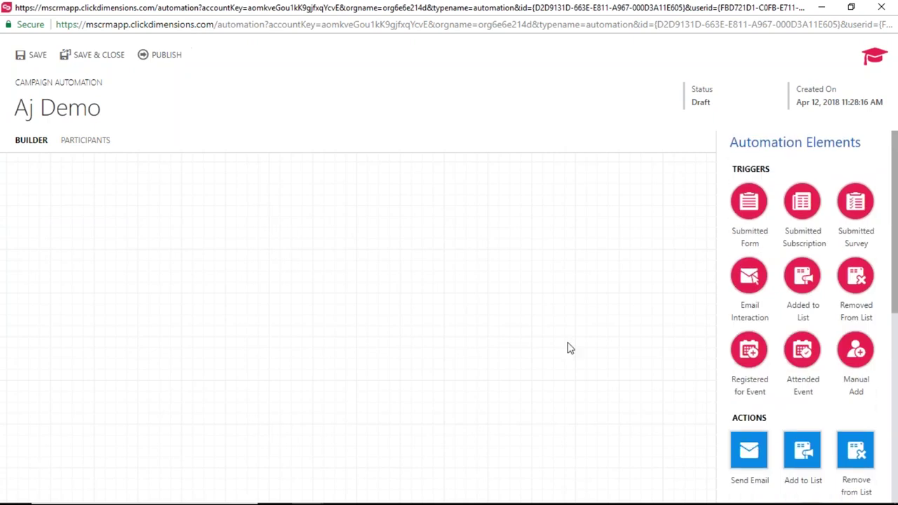
# - Place an Added to List trigger at the start of the empty canvas and connect it to a Send Email action
pyautogui.moveTo(800, 277); pyautogui.dragTo(35, 282)
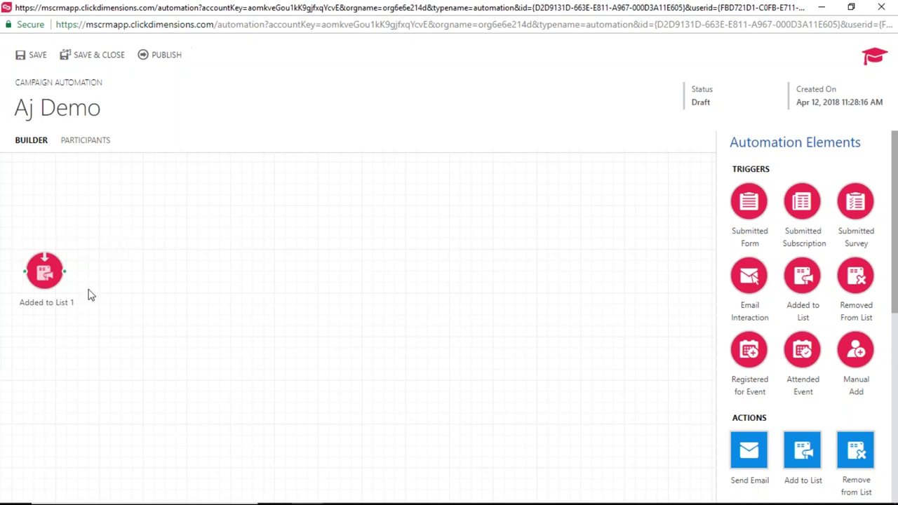
pyautogui.scroll(-3, 779, 273)
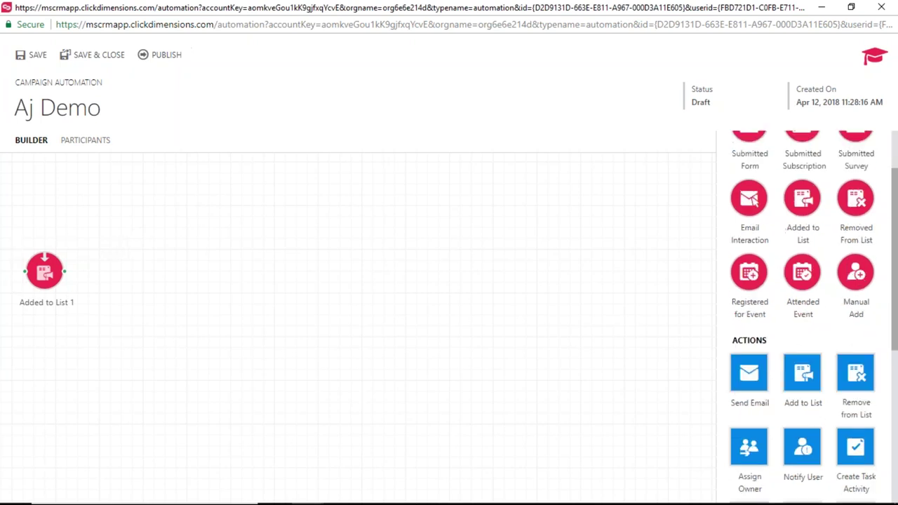
pyautogui.moveTo(762, 254); pyautogui.dragTo(160, 273)
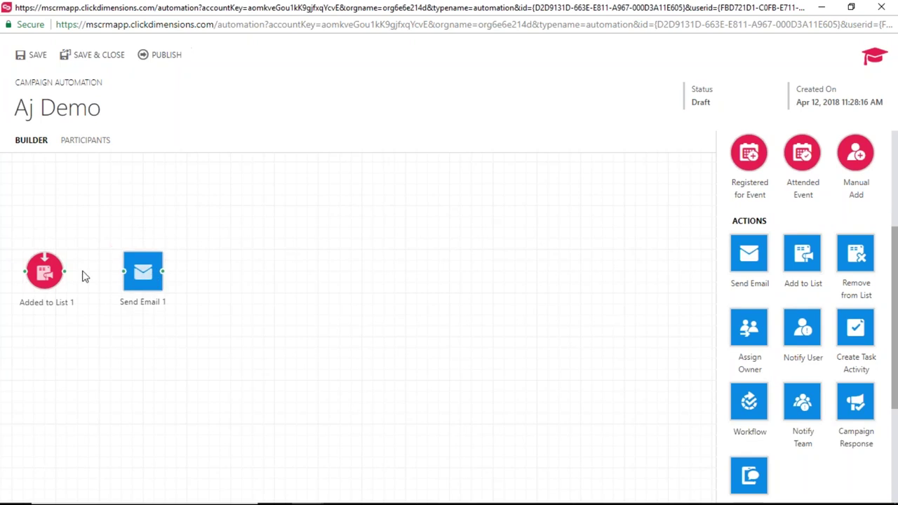
pyautogui.moveTo(63, 271); pyautogui.dragTo(142, 276)
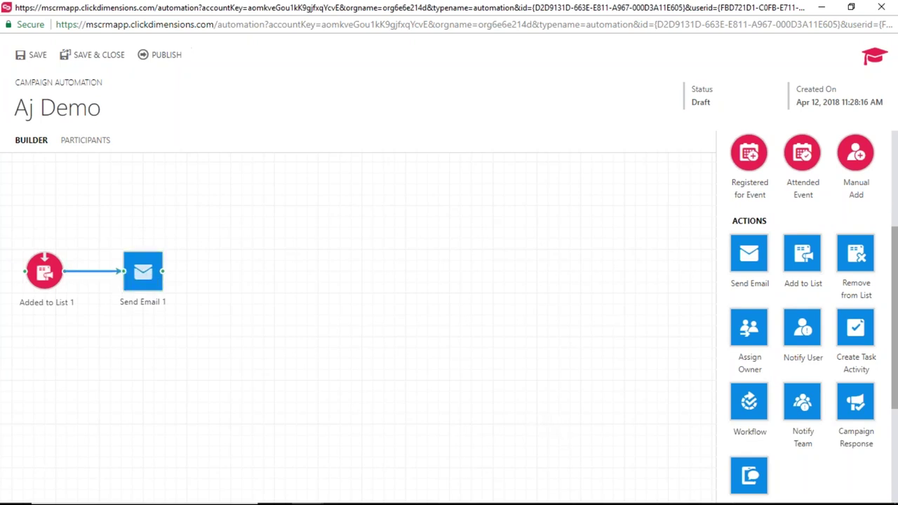
# - View the Send Email action's settings without changing them, and add an Email Interaction trigger connected after that action
pyautogui.click(156, 273)
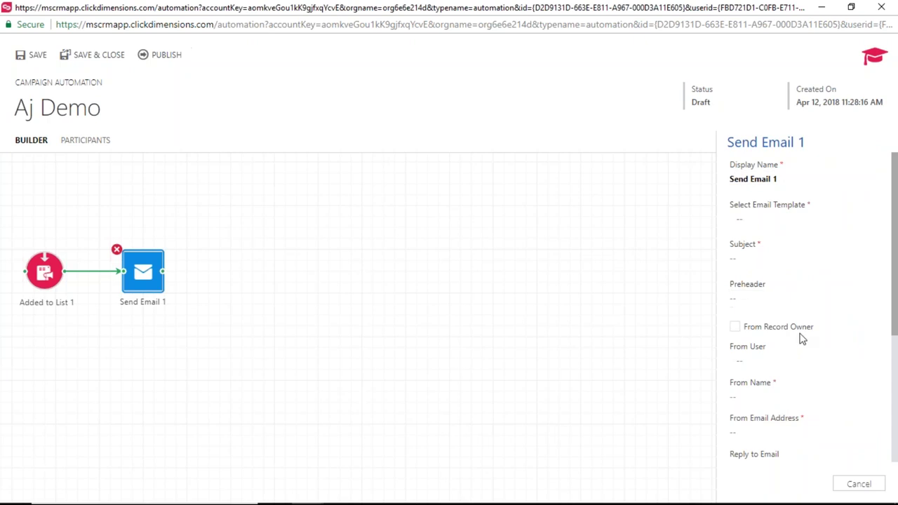
pyautogui.click(458, 194)
pyautogui.moveTo(750, 275); pyautogui.dragTo(226, 274)
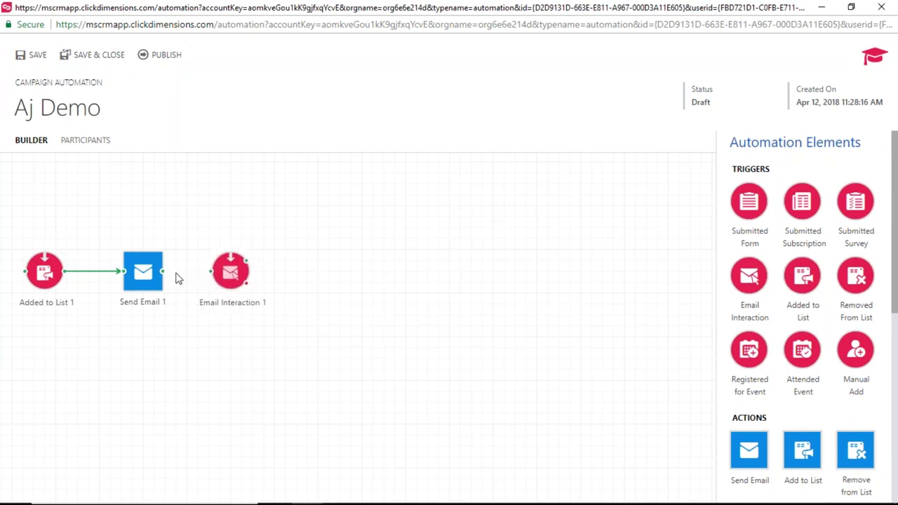
pyautogui.moveTo(162, 271); pyautogui.dragTo(230, 273)
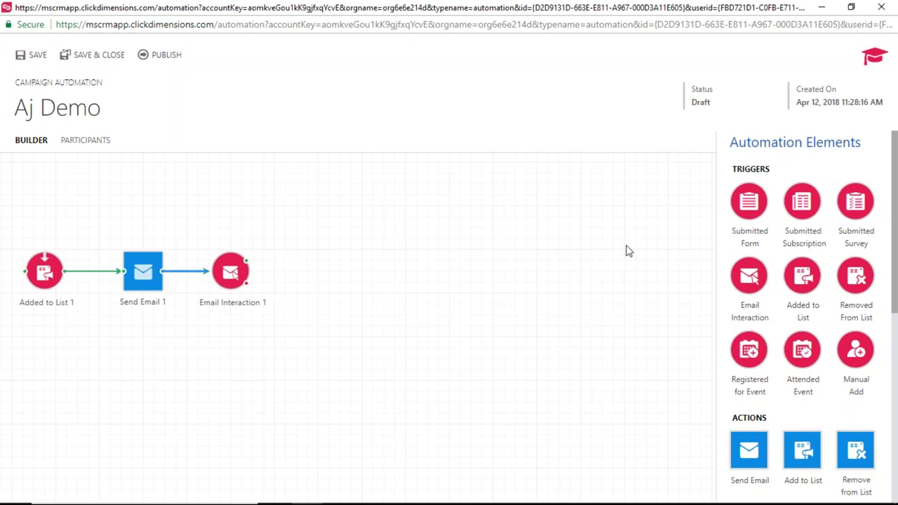
# - Add a Notify User action above and beyond the Email Interaction trigger and connect it to the trigger's green output
pyautogui.scroll(-2, 800, 275)
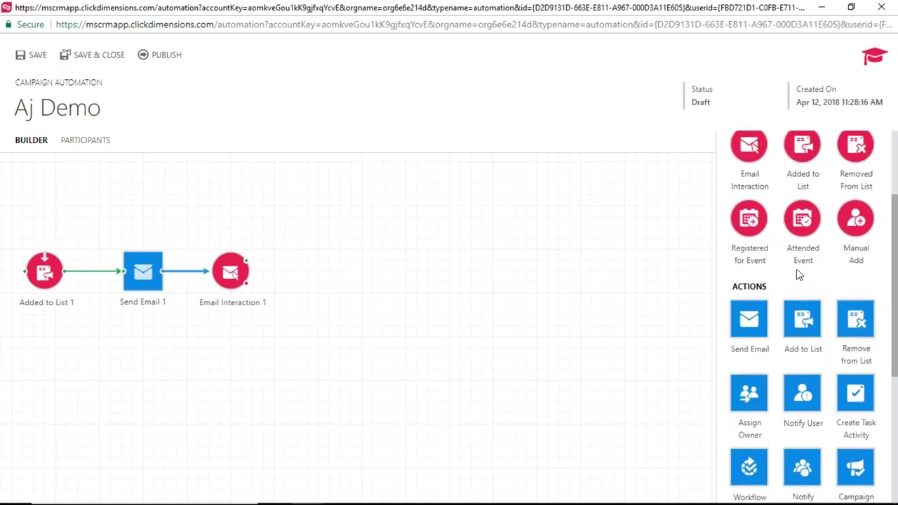
pyautogui.scroll(-1, 800, 275)
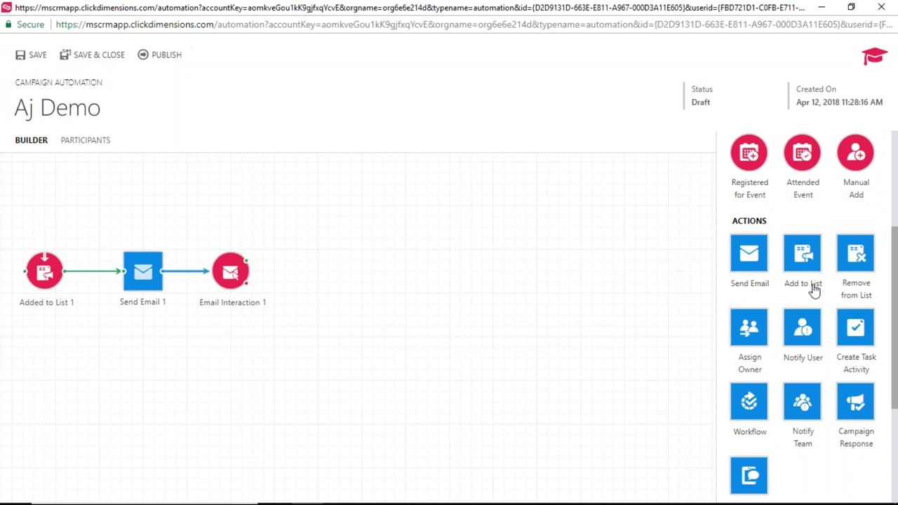
pyautogui.moveTo(803, 324); pyautogui.dragTo(317, 240)
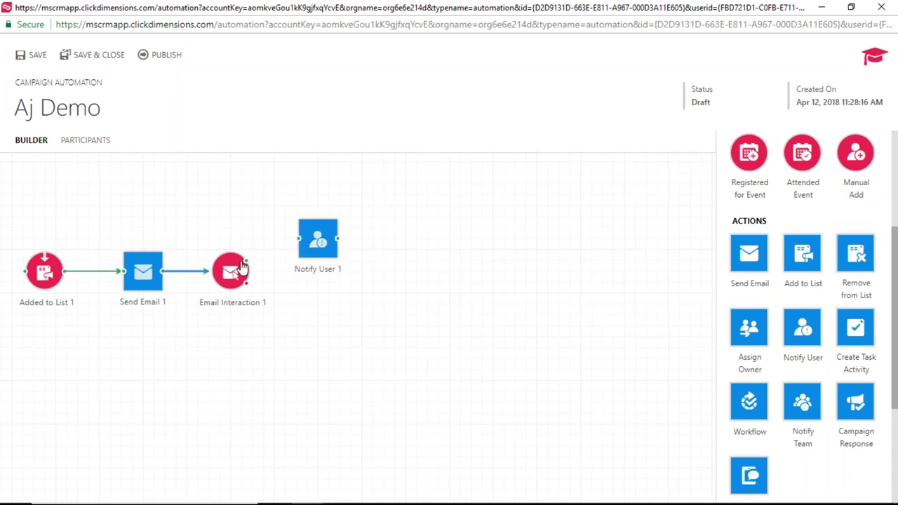
pyautogui.moveTo(246, 261); pyautogui.dragTo(306, 242)
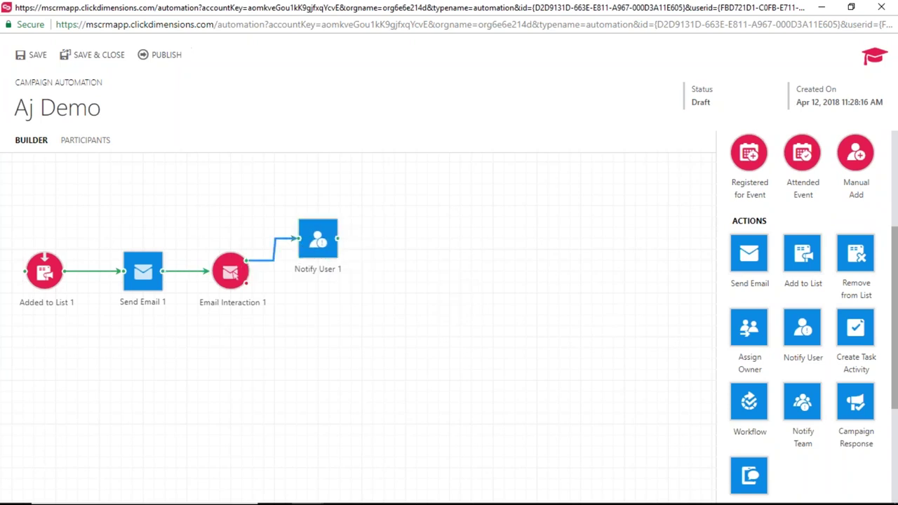
# - Add a Create Task Activity action beside Notify User and connect the two actions
pyautogui.moveTo(839, 331); pyautogui.dragTo(417, 237)
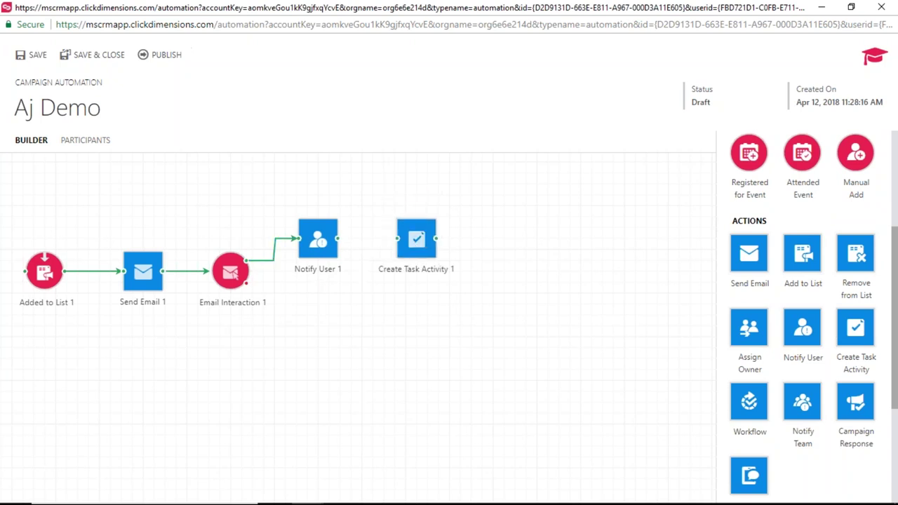
pyautogui.moveTo(337, 238)
pyautogui.mouseDown()
pyautogui.moveTo(389, 242)
pyautogui.moveTo(422, 260)
pyautogui.mouseUp()
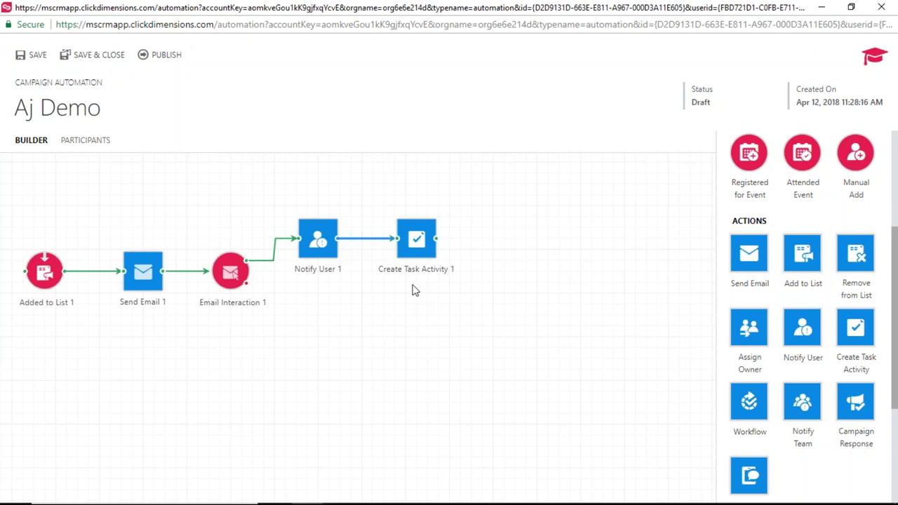
pyautogui.click(384, 324)
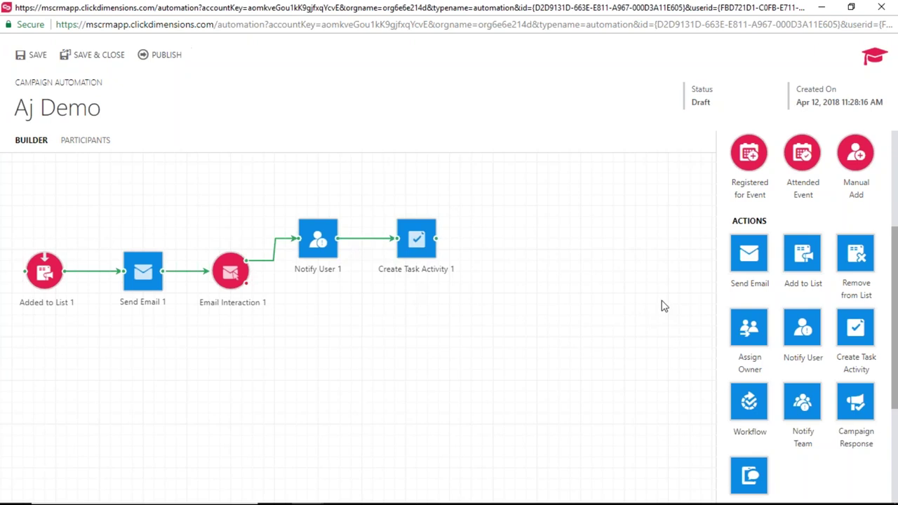
# - Add a Wait Timer below Notify User and connect it to the Email Interaction trigger's red output
pyautogui.scroll(-1, 803, 323)
pyautogui.scroll(-3, 813, 317)
pyautogui.moveTo(749, 429); pyautogui.dragTo(318, 316)
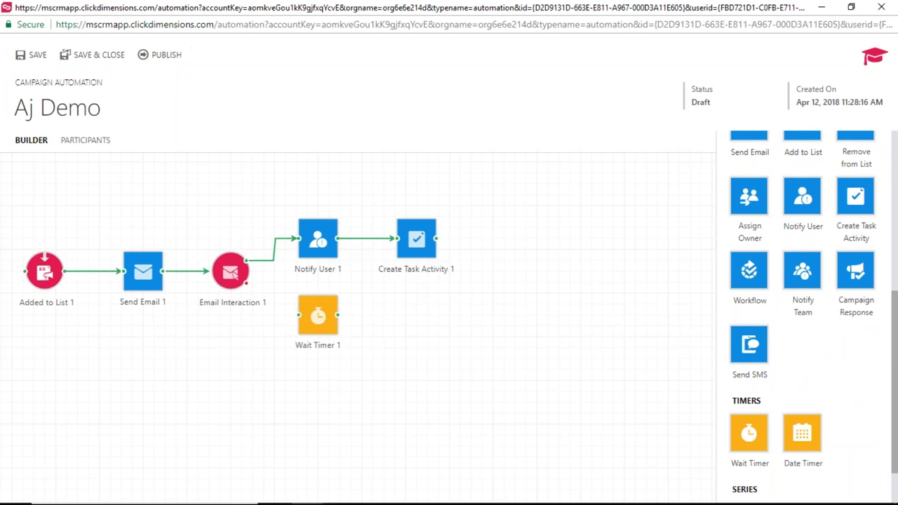
pyautogui.moveTo(246, 283); pyautogui.dragTo(309, 316)
# - Add a second Send Email action beside the Wait Timer and connect the timer to it
pyautogui.scroll(1, 800, 309)
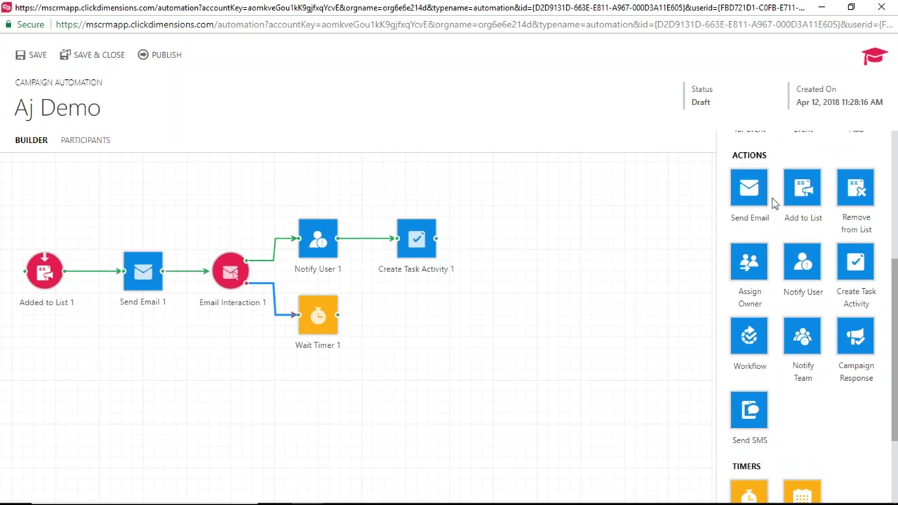
pyautogui.moveTo(730, 210)
pyautogui.mouseDown()
pyautogui.moveTo(288, 345)
pyautogui.moveTo(405, 327)
pyautogui.mouseUp()
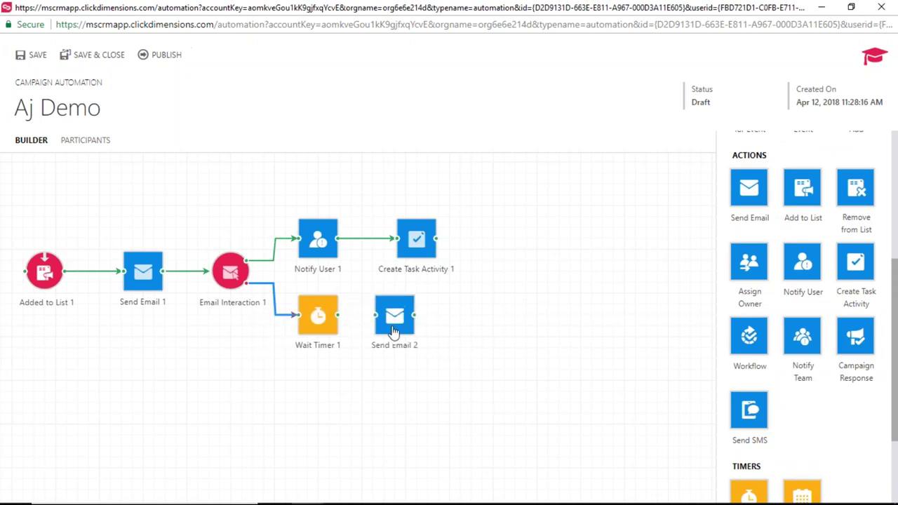
pyautogui.moveTo(338, 315); pyautogui.dragTo(403, 321)
# - Add a second Email Interaction trigger beyond the second Send Email action and connect the two
pyautogui.scroll(4, 777, 320)
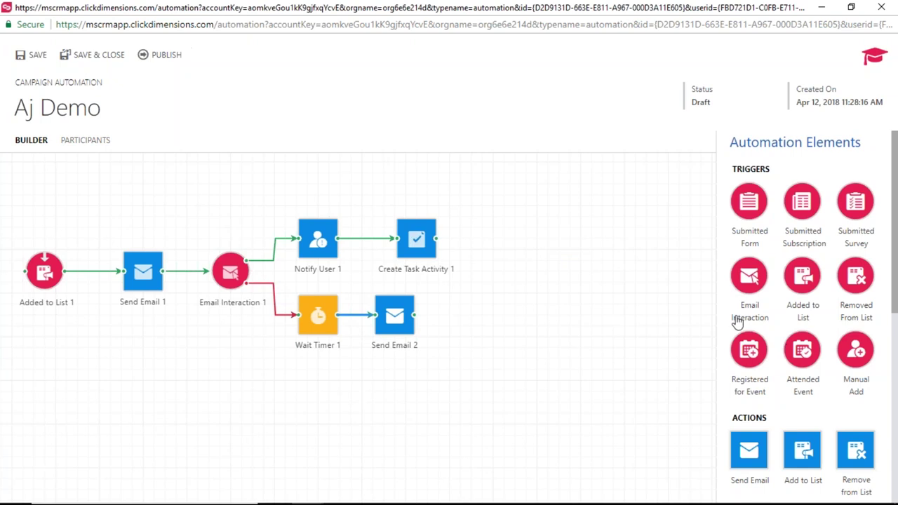
pyautogui.moveTo(746, 294); pyautogui.dragTo(483, 330)
pyautogui.click(488, 316)
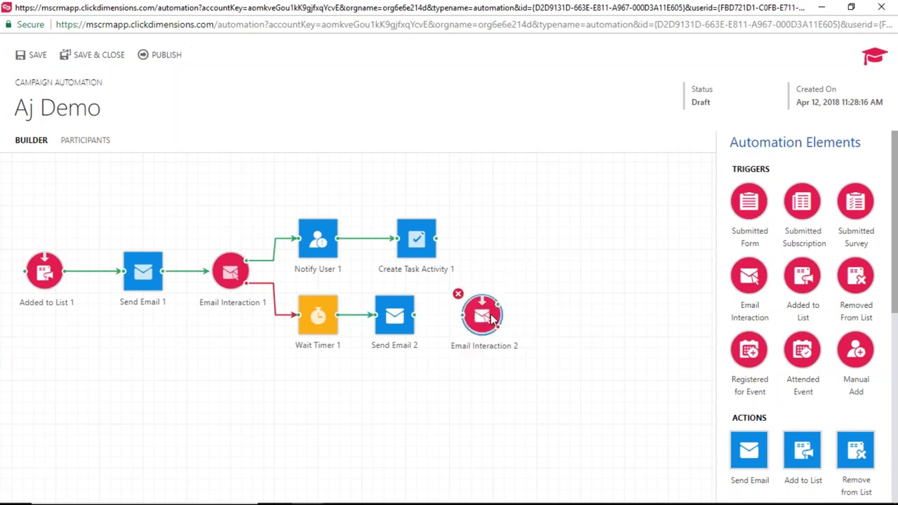
pyautogui.moveTo(419, 315); pyautogui.dragTo(476, 321)
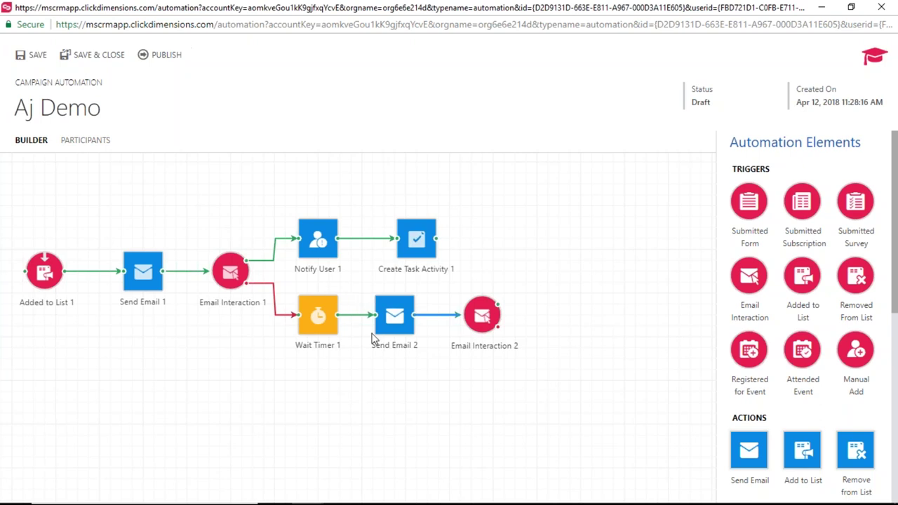
# - Delete every trigger, action and timer from the automation, working back from the end of the flow until the canvas is empty
pyautogui.click(482, 316)
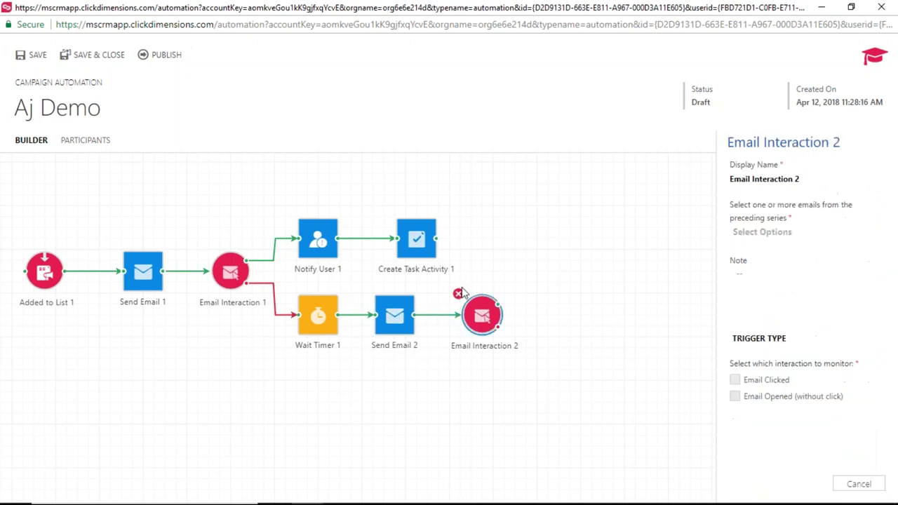
pyautogui.click(456, 294)
pyautogui.click(401, 308)
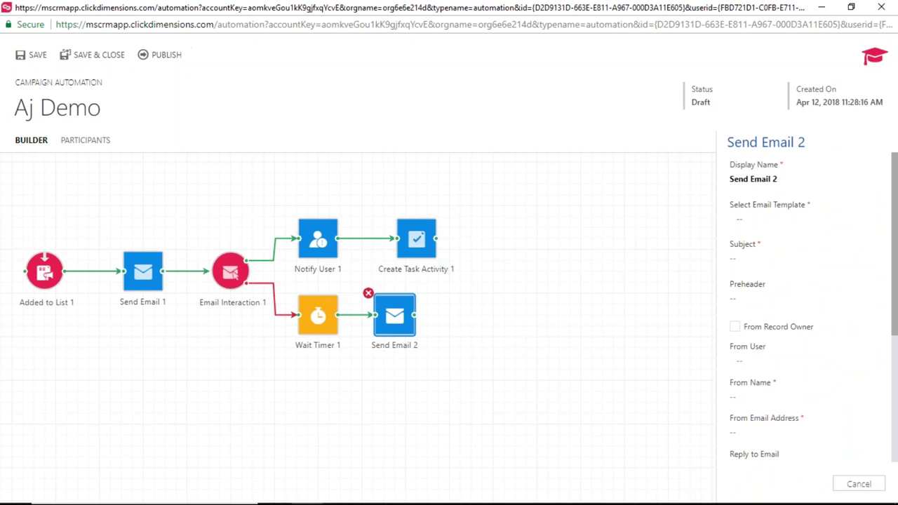
pyautogui.click(368, 293)
pyautogui.click(421, 247)
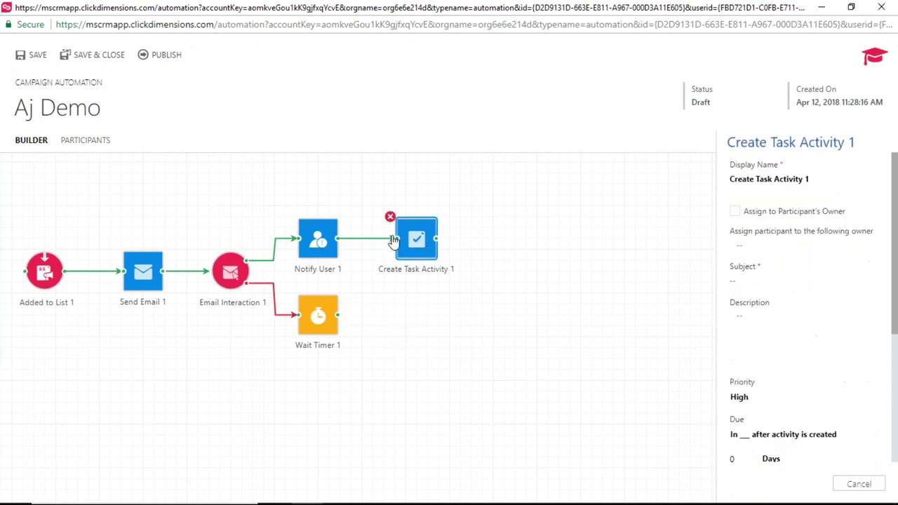
pyautogui.click(390, 218)
pyautogui.click(313, 239)
pyautogui.click(291, 217)
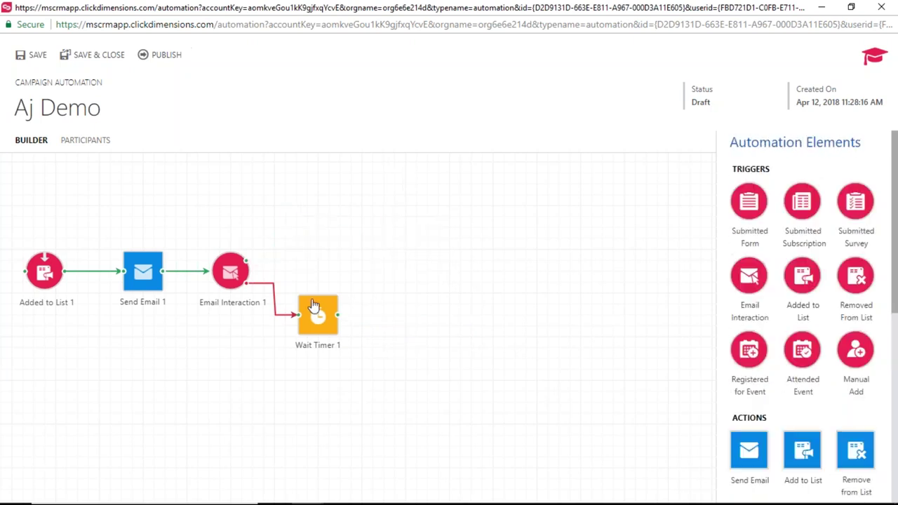
pyautogui.click(315, 306)
pyautogui.click(293, 295)
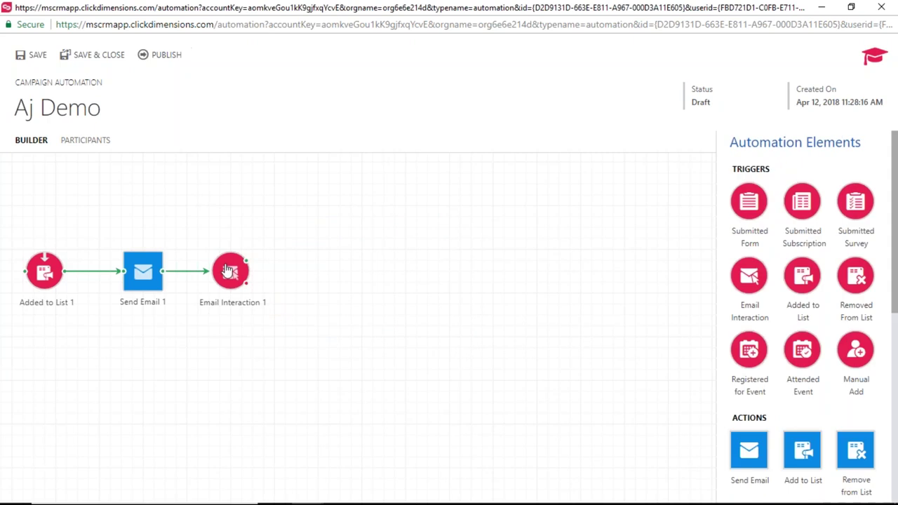
pyautogui.click(230, 272)
pyautogui.click(207, 250)
pyautogui.click(135, 263)
pyautogui.click(117, 251)
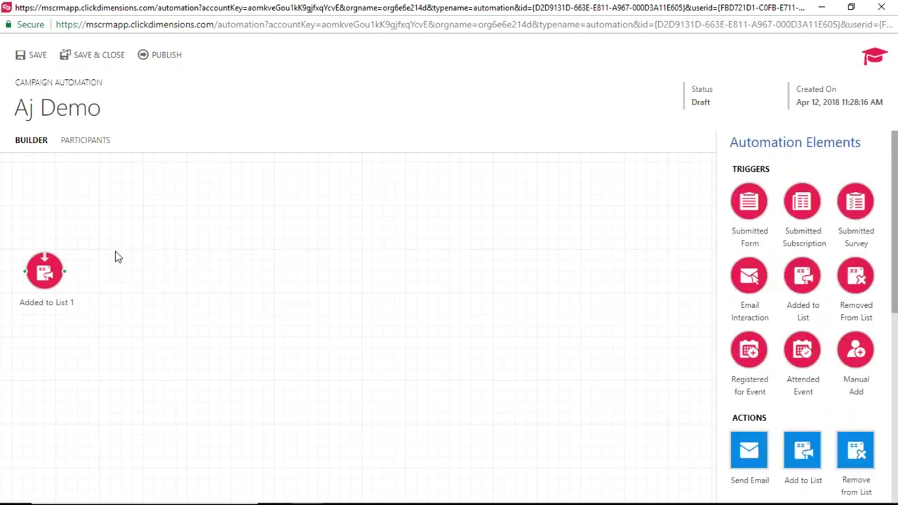
pyautogui.click(50, 279)
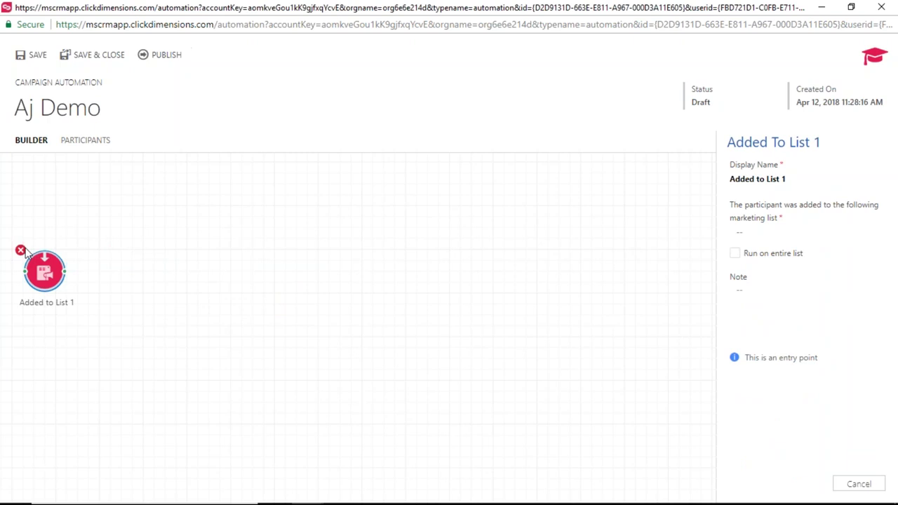
pyautogui.click(20, 250)
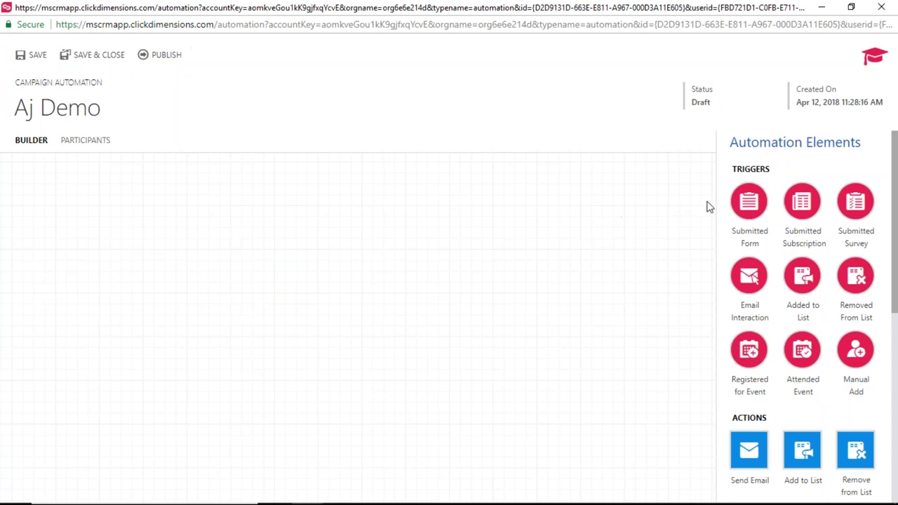
# - Place a Submitted Form trigger on the empty canvas and stack three blank series in a column beyond it
pyautogui.moveTo(747, 205); pyautogui.dragTo(235, 334)
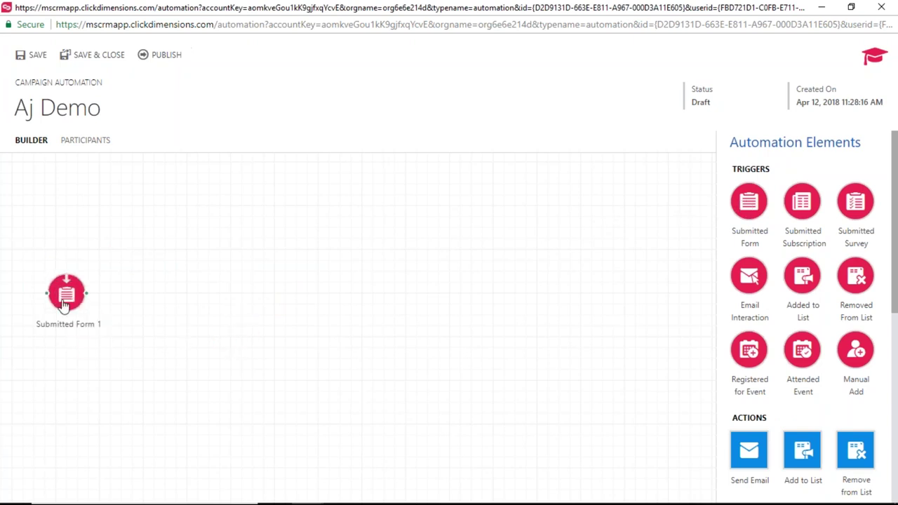
pyautogui.scroll(-5, 772, 271)
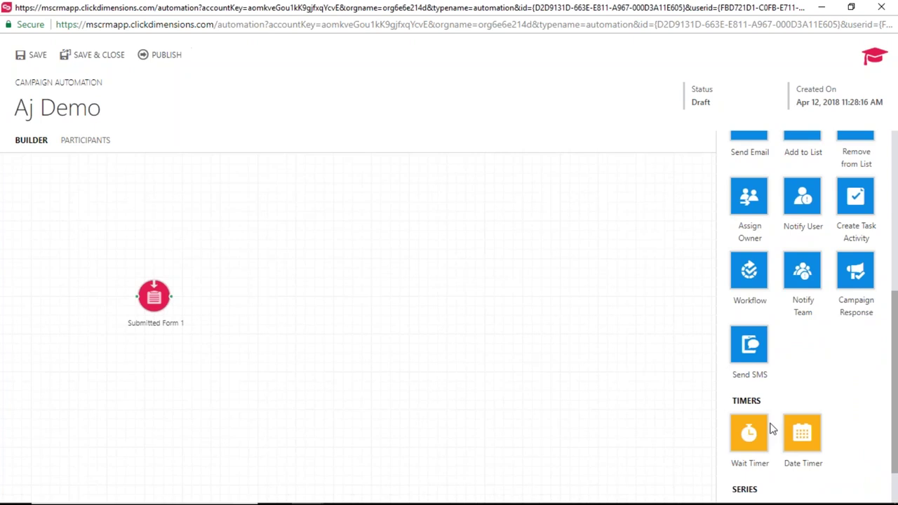
pyautogui.scroll(-1, 772, 429)
pyautogui.moveTo(766, 469); pyautogui.dragTo(285, 231)
pyautogui.moveTo(770, 470); pyautogui.dragTo(275, 318)
pyautogui.moveTo(792, 473); pyautogui.dragTo(304, 365)
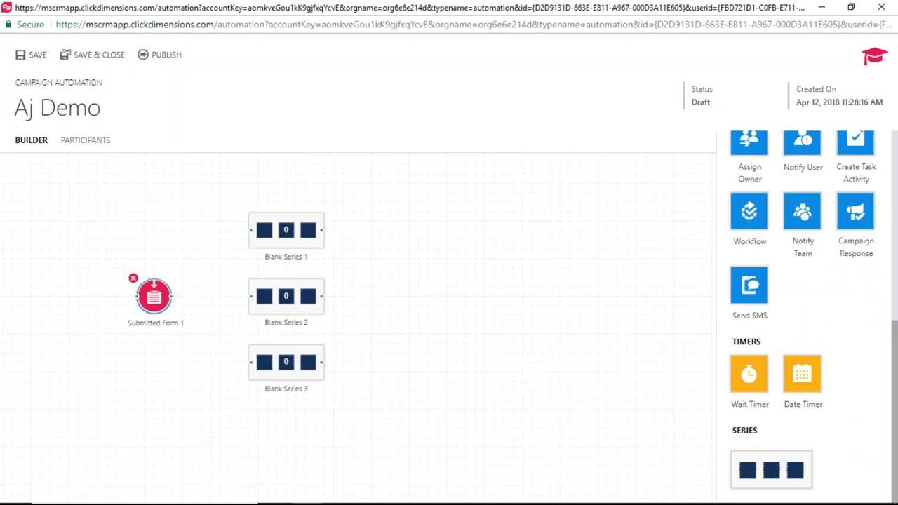
# - Connect the Submitted Form trigger to all three blank series so the path branches through a decision node
pyautogui.moveTo(171, 297); pyautogui.dragTo(267, 233)
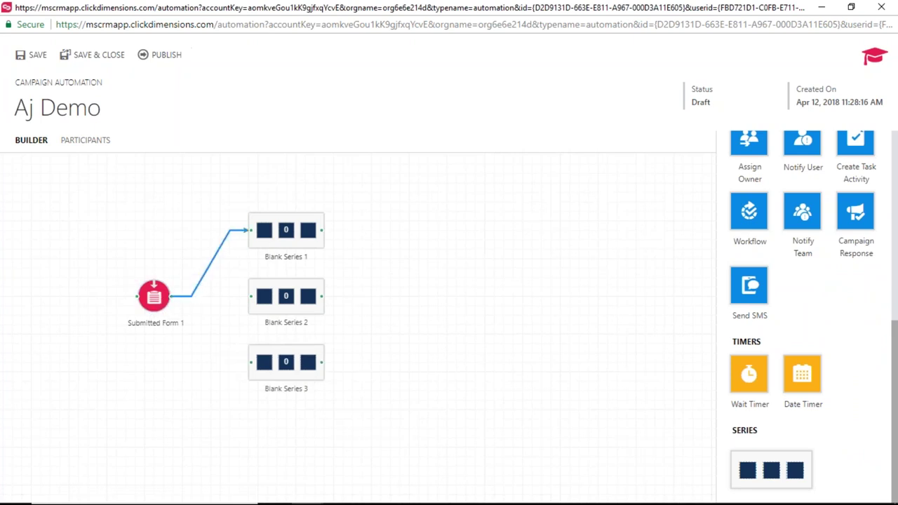
pyautogui.click(190, 300)
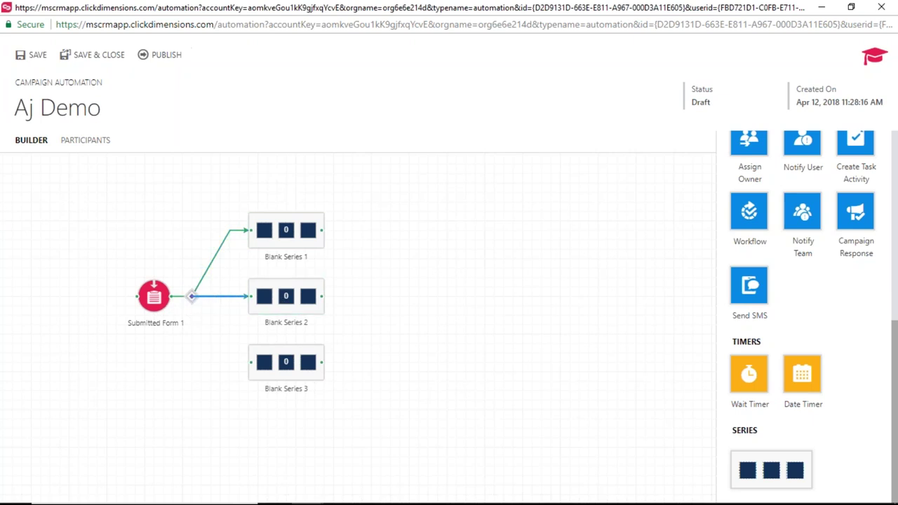
pyautogui.moveTo(191, 298); pyautogui.dragTo(249, 362)
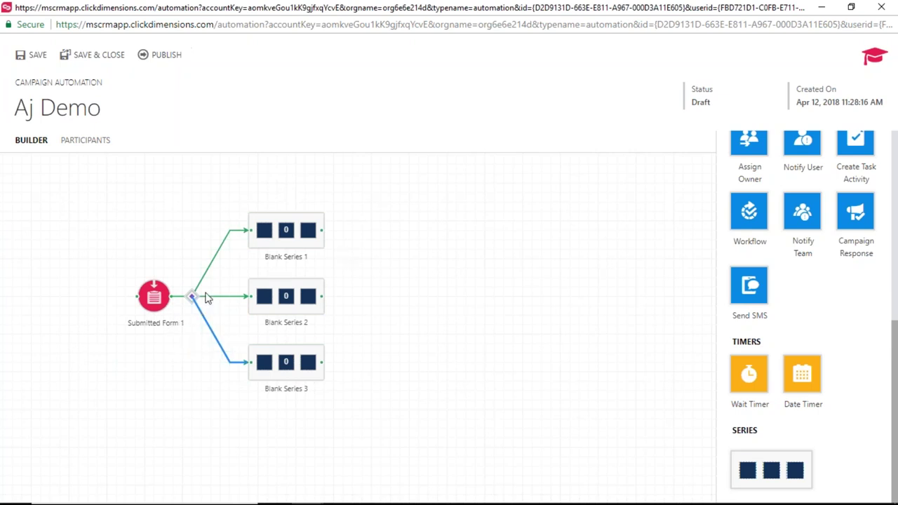
# - Set the Submitted Form trigger to monitor the form "Contact Us - Form"
pyautogui.click(149, 299)
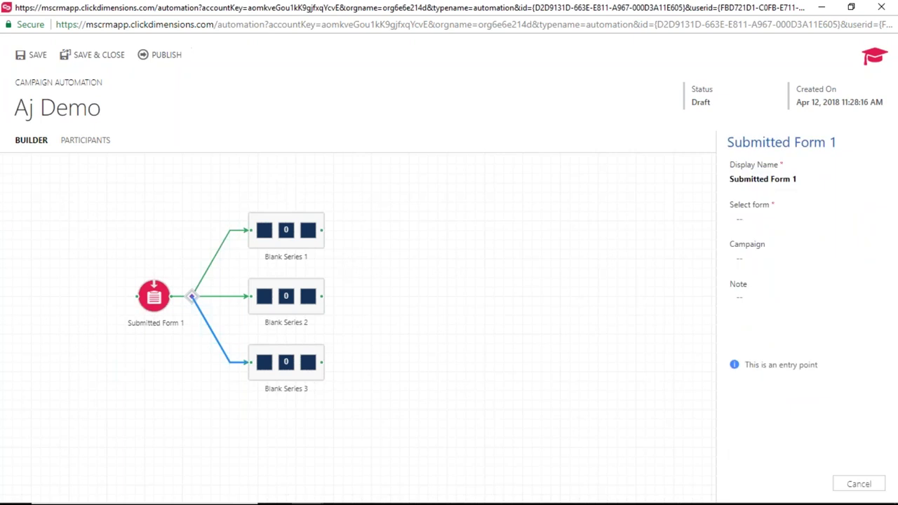
pyautogui.write('conta')
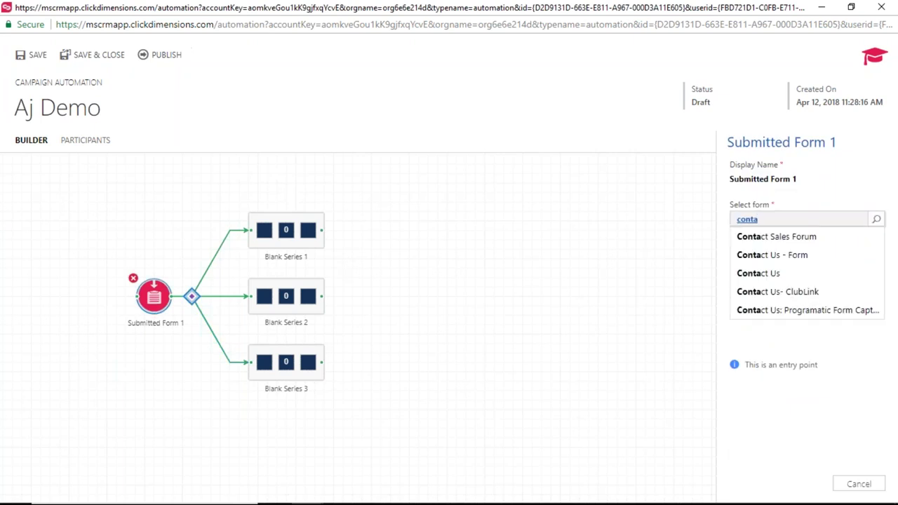
pyautogui.click(762, 255)
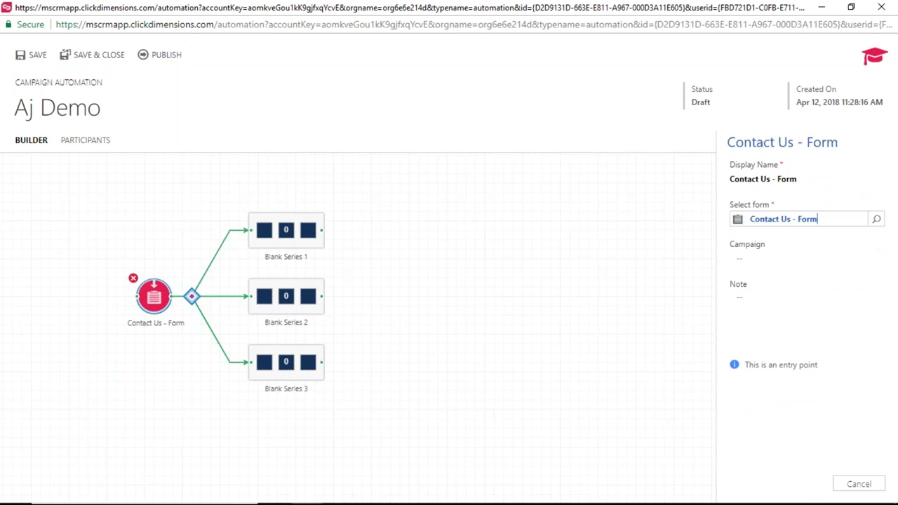
pyautogui.click(387, 288)
# - Rename the three blank series USA, Canada and UK, from the uppermost to the lowest
pyautogui.click(281, 241)
pyautogui.click(798, 180)
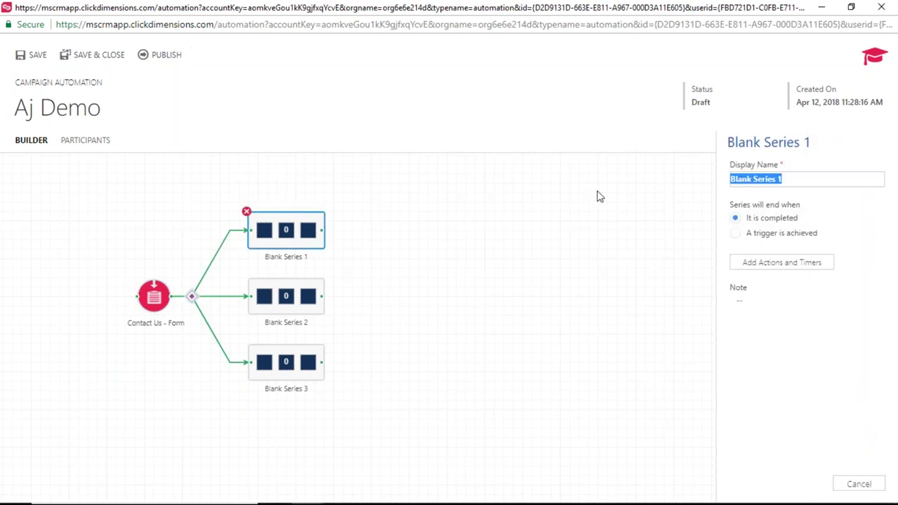
pyautogui.write('USA')
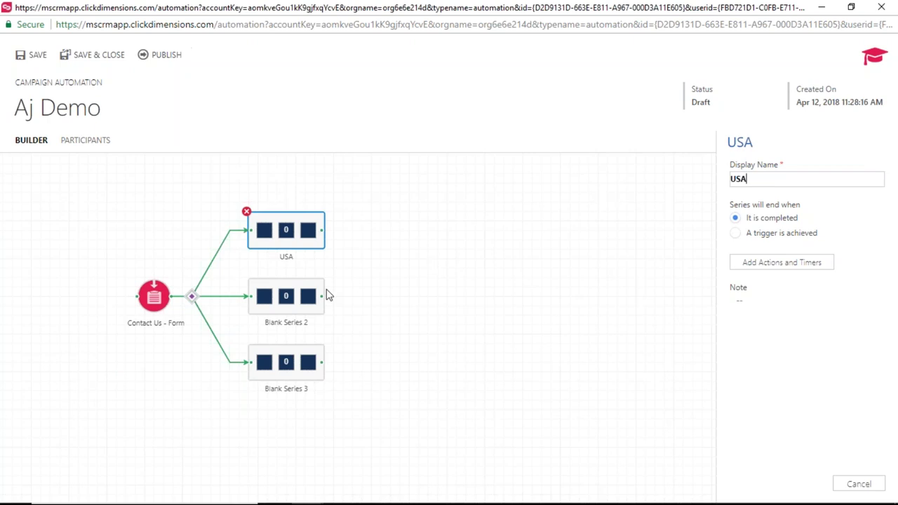
pyautogui.click(295, 298)
pyautogui.click(748, 179)
pyautogui.write('Canada')
pyautogui.click(317, 324)
pyautogui.click(294, 372)
pyautogui.click(748, 178)
pyautogui.write('UK')
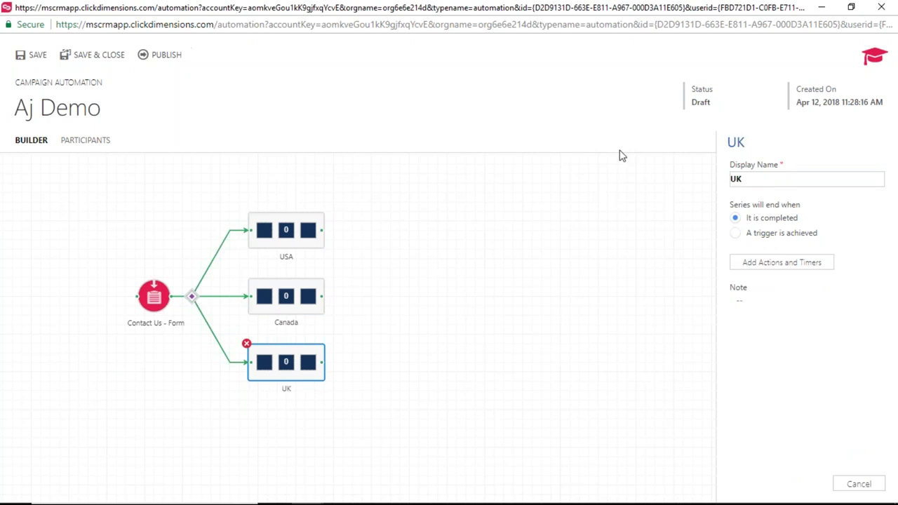
pyautogui.click(409, 349)
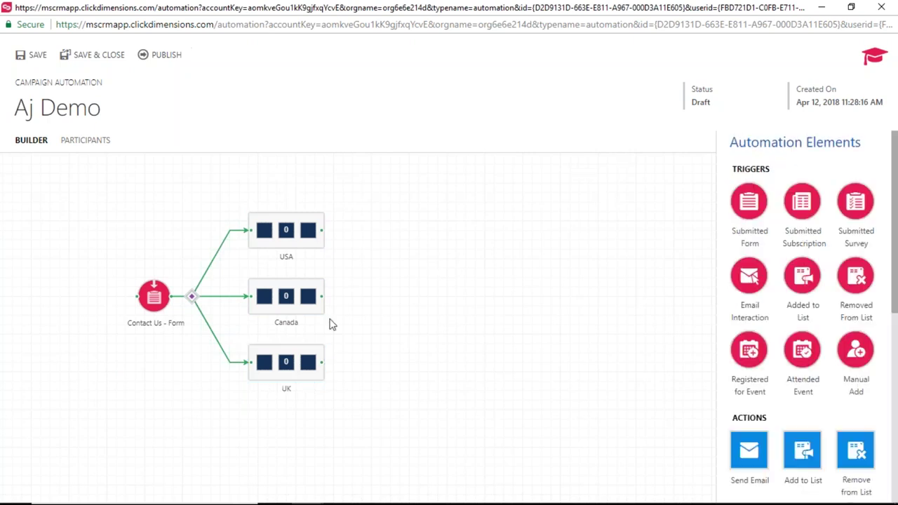
# - Examine the decision node's clause sections for USA, Canada and UK, and leave it without adding any clause
pyautogui.click(190, 304)
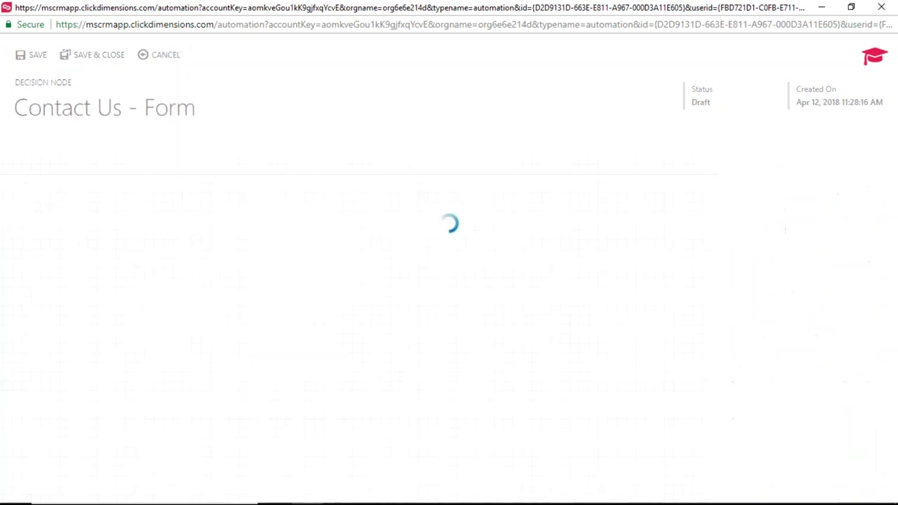
pyautogui.click(30, 156)
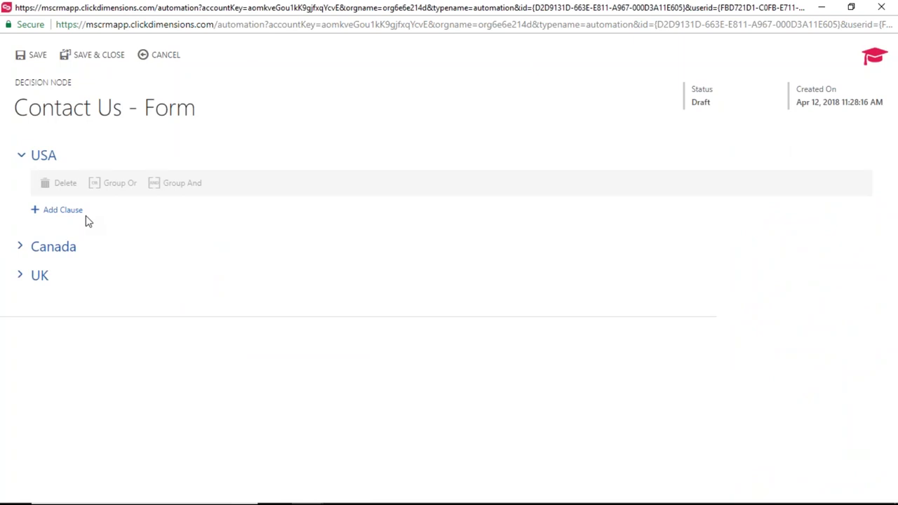
pyautogui.click(38, 252)
pyautogui.click(36, 339)
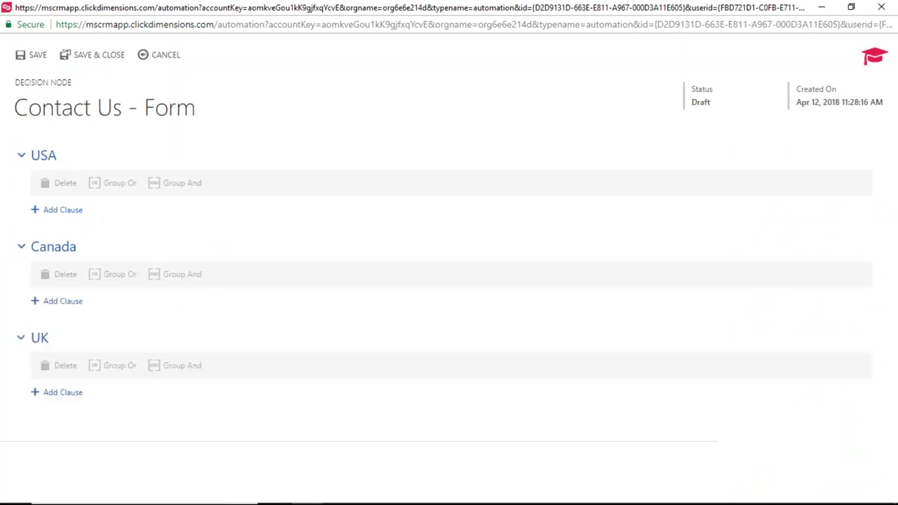
pyautogui.click(162, 54)
# - Open the USA series for adding actions and timers, and place a Send Email action at its start
pyautogui.click(469, 258)
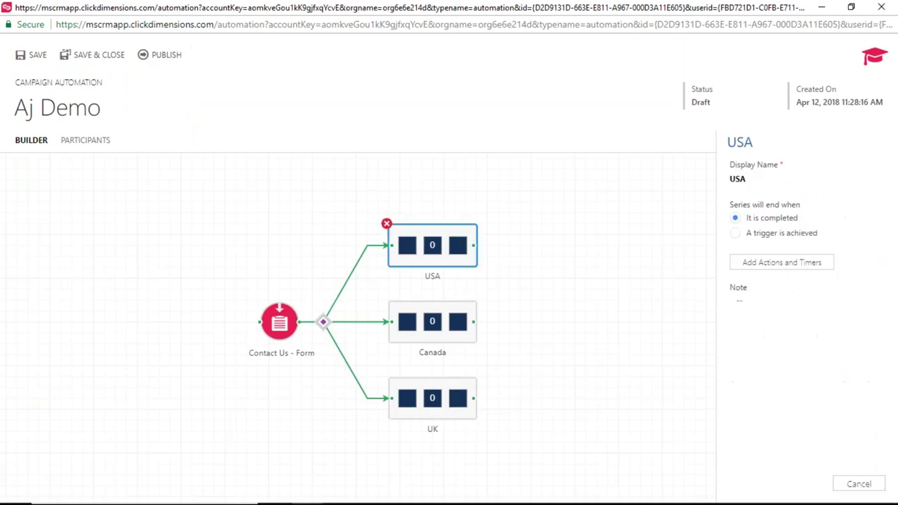
pyautogui.click(750, 266)
pyautogui.moveTo(746, 222); pyautogui.dragTo(99, 319)
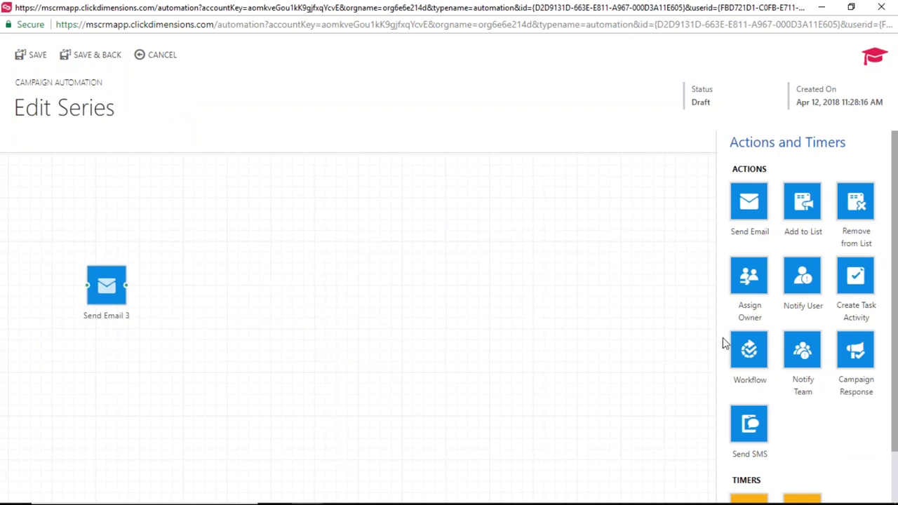
# - Add a Notify Team action after the Send Email action in the series and connect the two
pyautogui.scroll(-1, 821, 416)
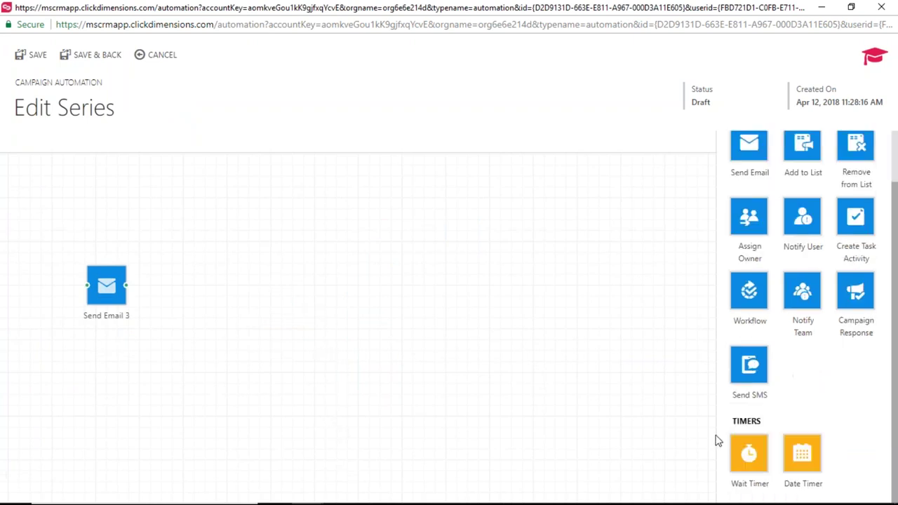
pyautogui.moveTo(802, 296); pyautogui.dragTo(214, 289)
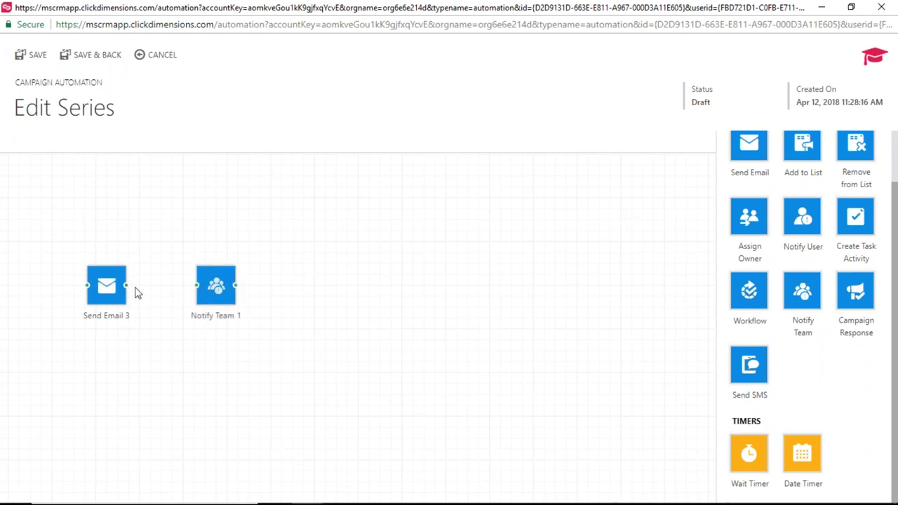
pyautogui.moveTo(126, 285); pyautogui.dragTo(197, 285)
# - Add a Create Task Activity action after Notify Team, connect the two, and leave the series without saving
pyautogui.moveTo(852, 219); pyautogui.dragTo(321, 298)
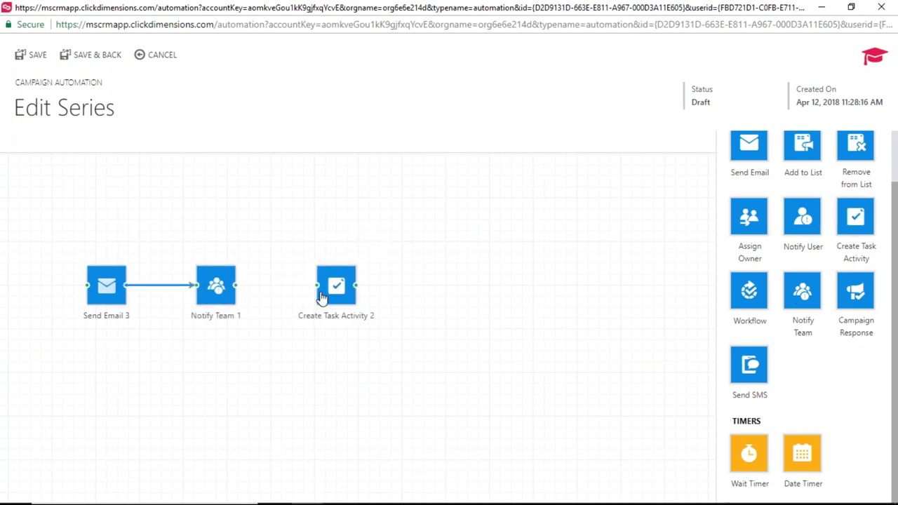
pyautogui.moveTo(236, 284); pyautogui.dragTo(319, 287)
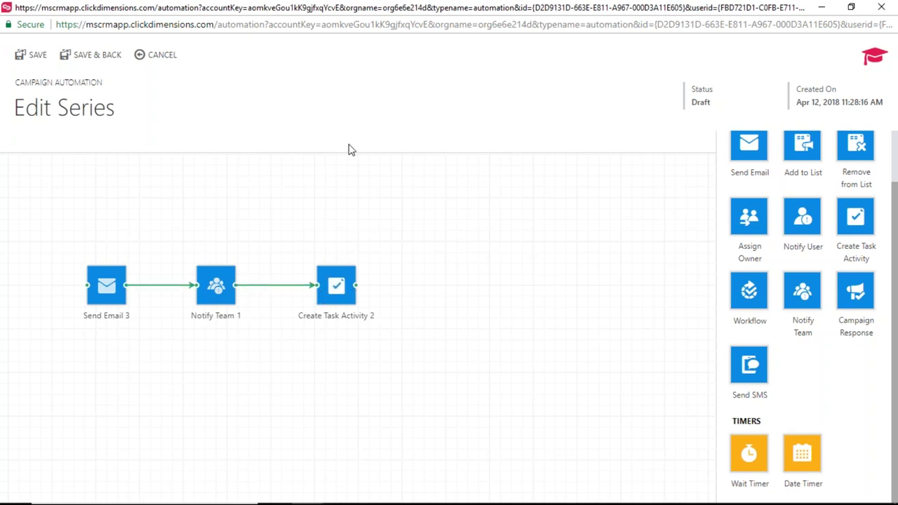
pyautogui.click(174, 62)
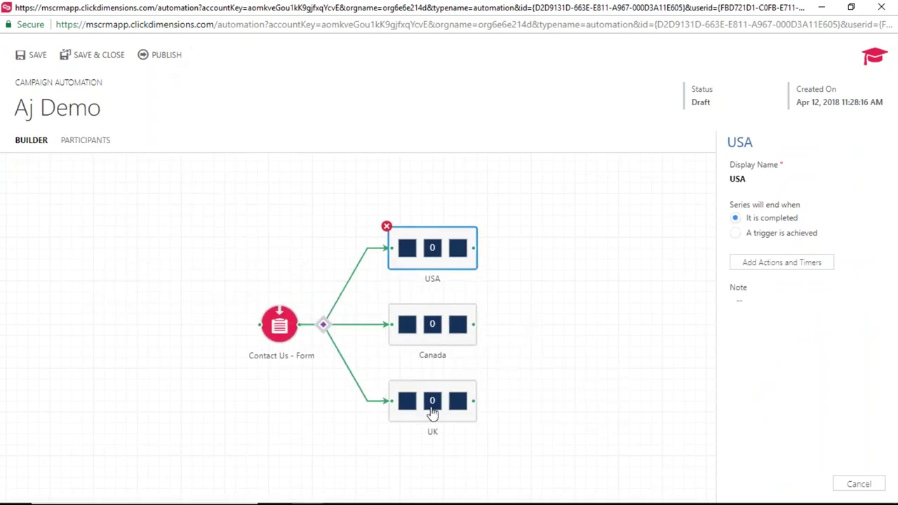
# - Clear the automation canvas by deleting the USA, Canada and UK series and the Contact Us - Form trigger
pyautogui.click(387, 228)
pyautogui.click(410, 335)
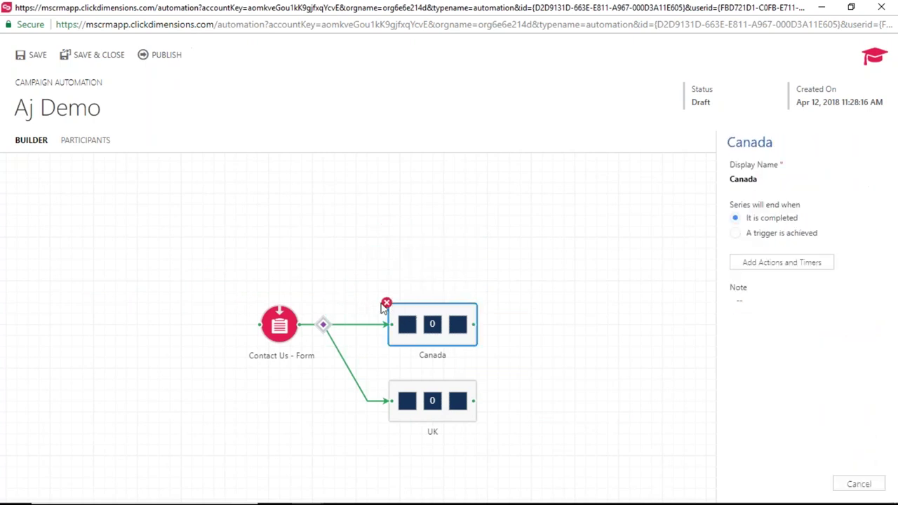
pyautogui.click(387, 303)
pyautogui.click(439, 419)
pyautogui.click(387, 379)
pyautogui.click(277, 337)
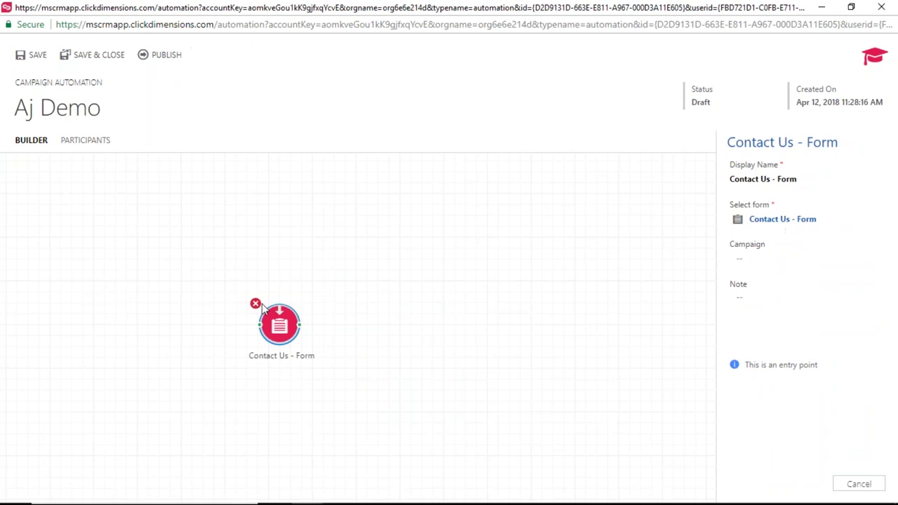
pyautogui.click(255, 305)
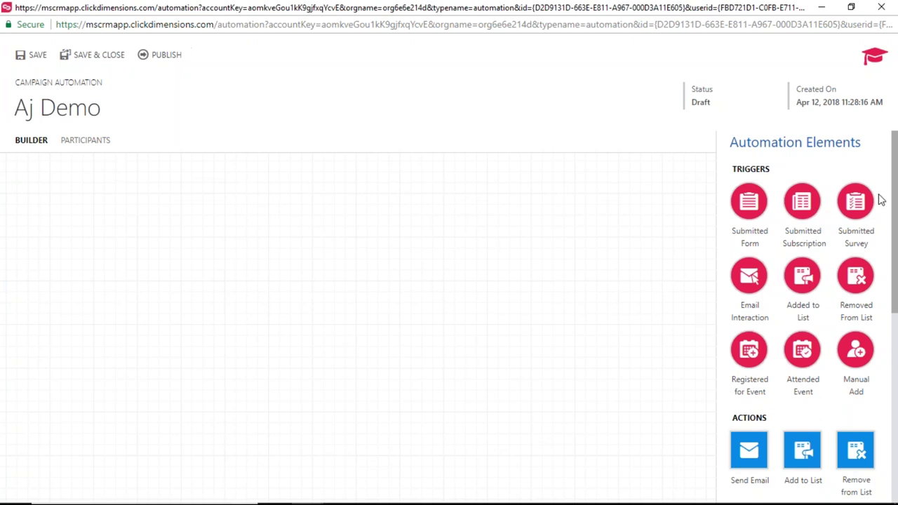
# - Start the automation with an Added to List trigger and connect it to a new Send Email action
pyautogui.scroll(-1, 793, 356)
pyautogui.scroll(-1, 793, 356)
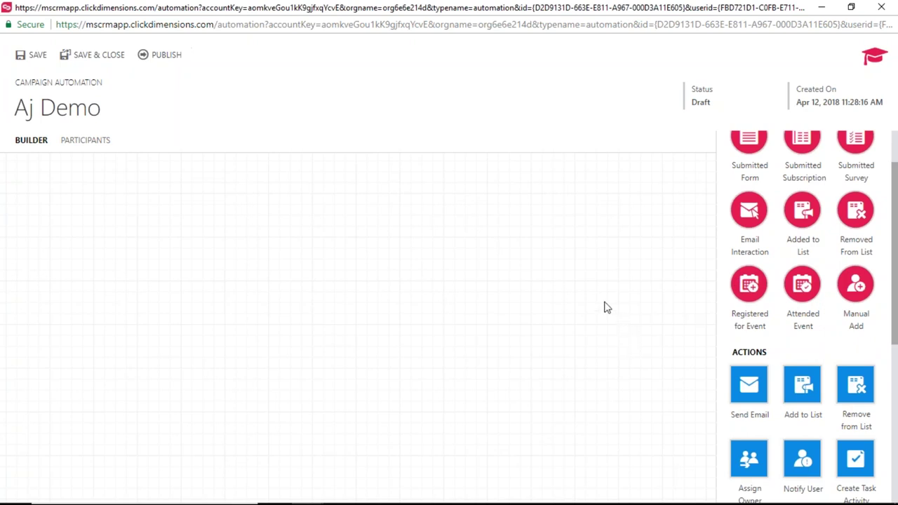
pyautogui.scroll(2, 803, 362)
pyautogui.moveTo(807, 281); pyautogui.dragTo(50, 316)
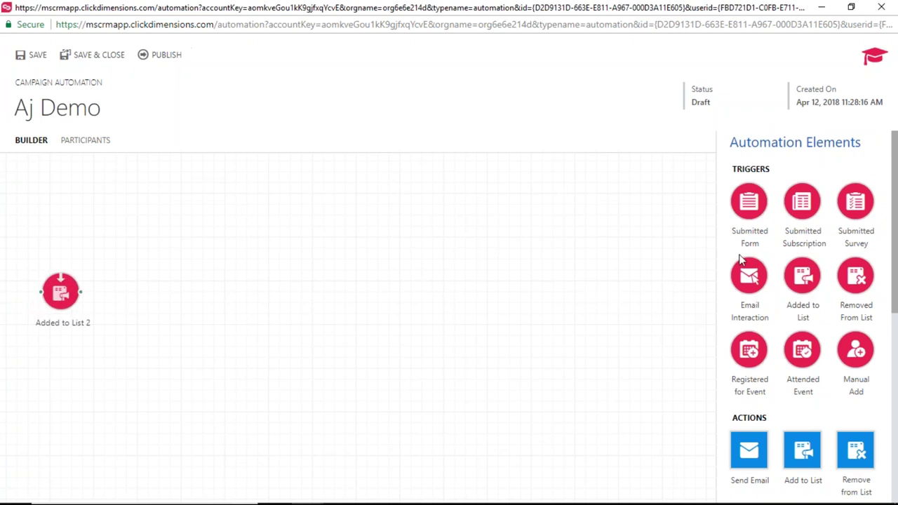
pyautogui.moveTo(748, 450); pyautogui.dragTo(148, 284)
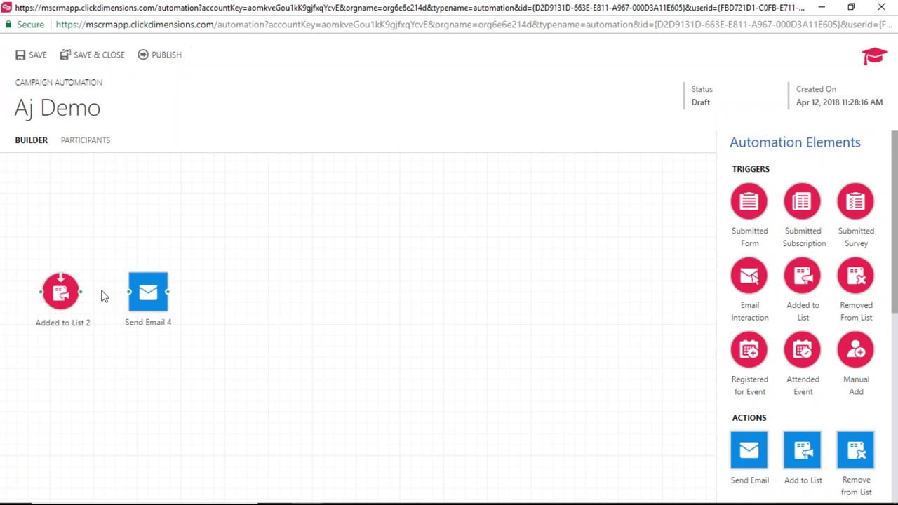
pyautogui.moveTo(80, 291); pyautogui.dragTo(141, 297)
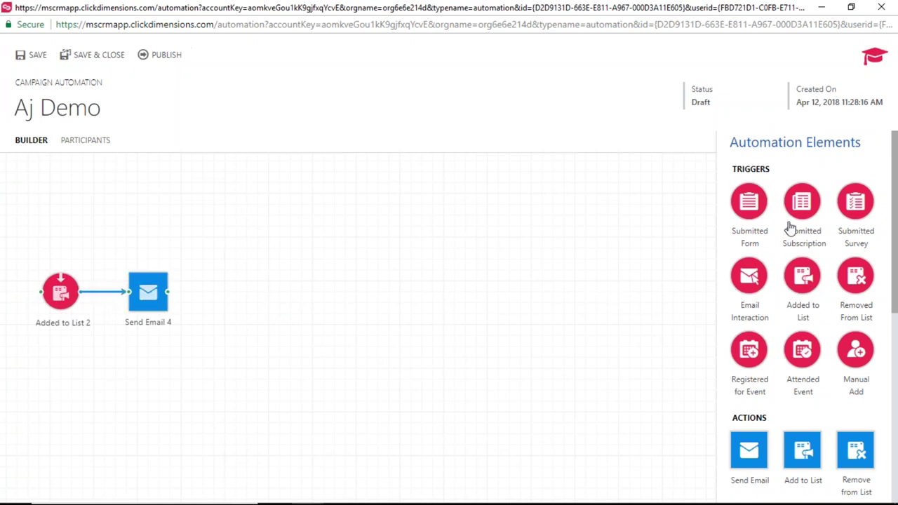
# - Connect a Registered for Event trigger after the Send Email action, with another Send Email action on the trigger's upper output
pyautogui.moveTo(743, 358); pyautogui.dragTo(270, 292)
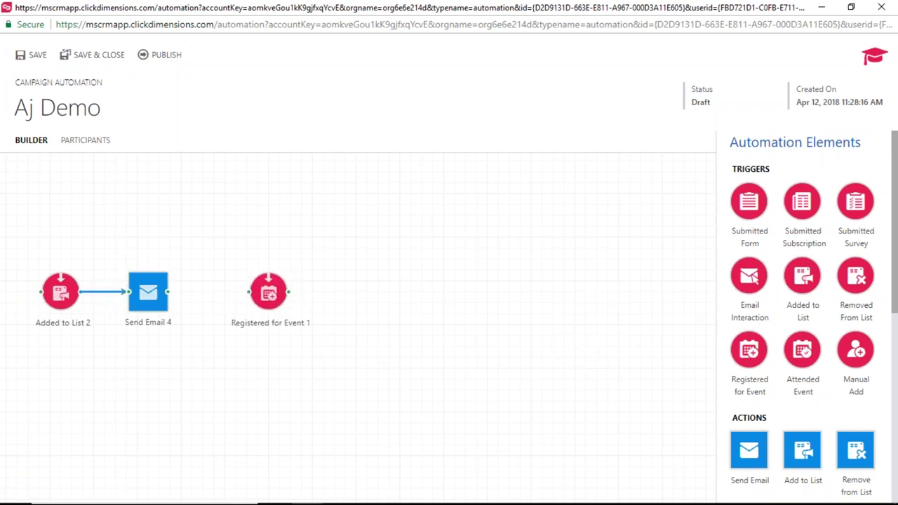
pyautogui.moveTo(168, 291)
pyautogui.mouseDown()
pyautogui.moveTo(239, 301)
pyautogui.moveTo(255, 292)
pyautogui.moveTo(224, 292)
pyautogui.mouseUp()
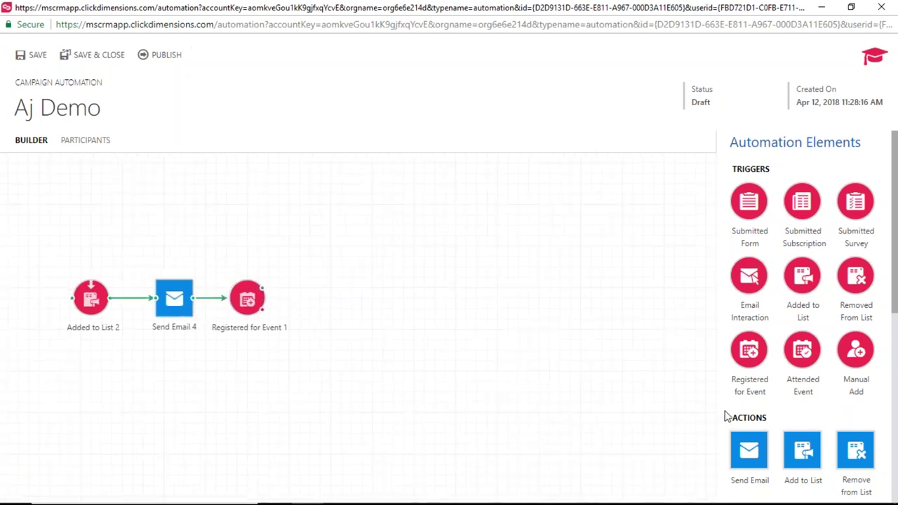
pyautogui.scroll(-1, 744, 421)
pyautogui.moveTo(748, 390); pyautogui.dragTo(320, 268)
pyautogui.moveTo(262, 288); pyautogui.dragTo(301, 267)
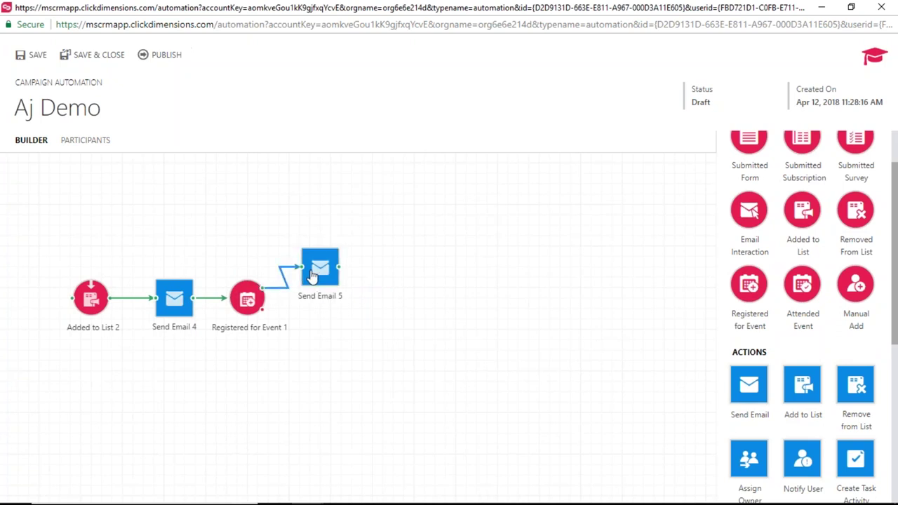
# - Add a Date Timer after the Send Email action on the upper branch and connect the two
pyautogui.scroll(-5, 720, 295)
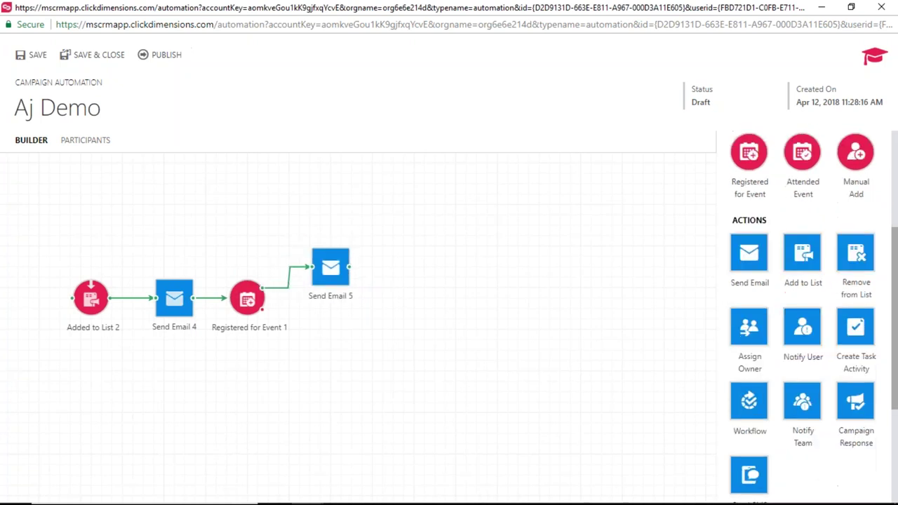
pyautogui.moveTo(747, 379); pyautogui.dragTo(411, 274)
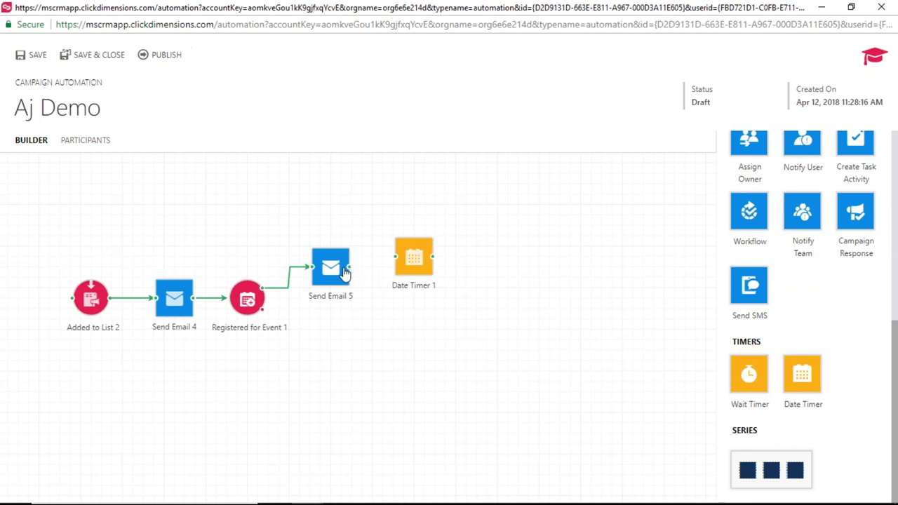
pyautogui.moveTo(351, 268); pyautogui.dragTo(408, 270)
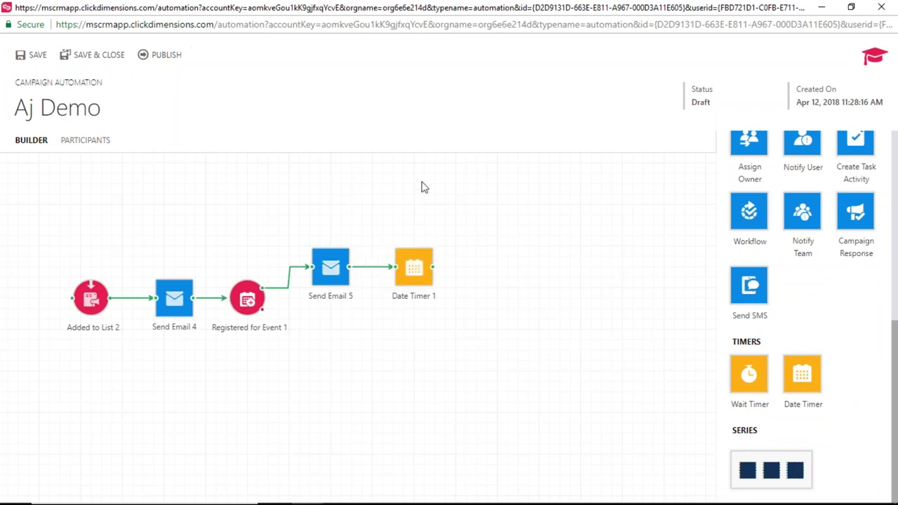
# - Continue the upper branch from the Date Timer with a connected Send Email action followed by an Attended Event trigger
pyautogui.scroll(5, 770, 292)
pyautogui.moveTo(750, 326); pyautogui.dragTo(487, 268)
pyautogui.moveTo(430, 275); pyautogui.dragTo(484, 269)
pyautogui.moveTo(796, 237); pyautogui.dragTo(572, 276)
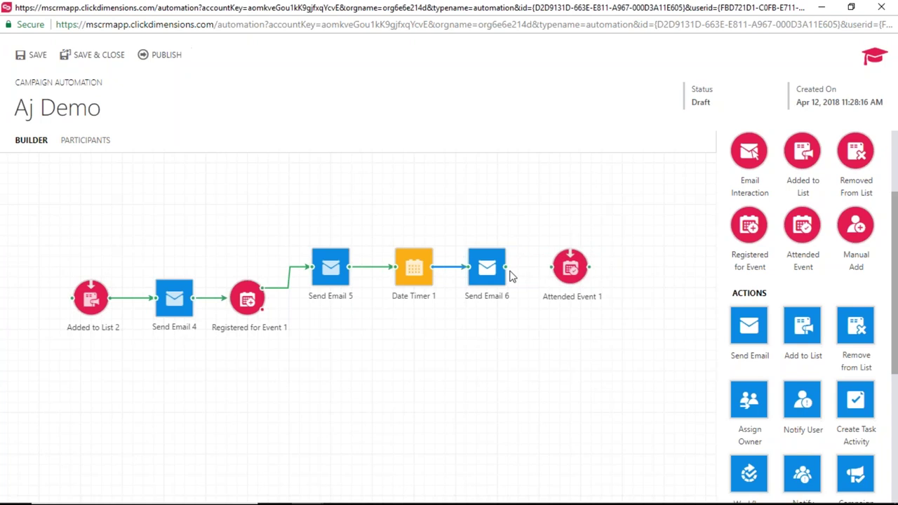
pyautogui.moveTo(505, 273); pyautogui.dragTo(561, 273)
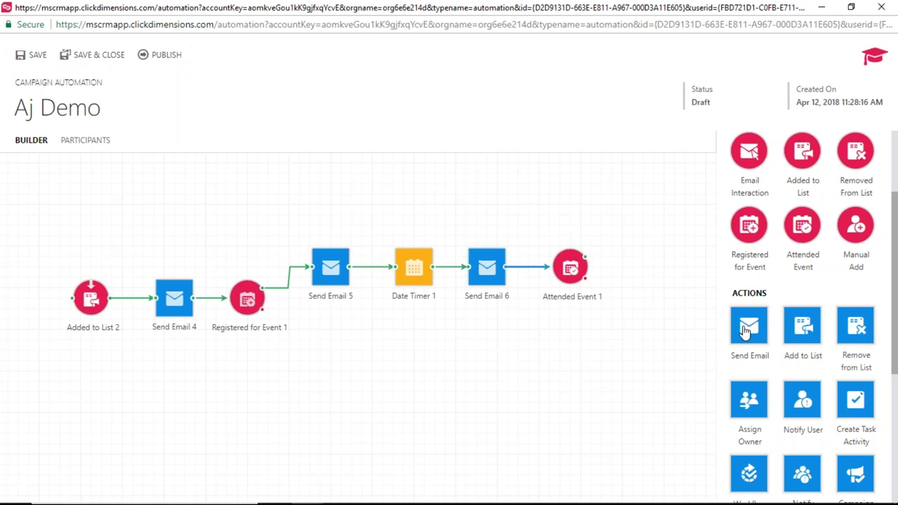
# - Build the lower branch of the Registered for Event trigger with a Wait Timer connected to a Send Email action
pyautogui.scroll(-4, 775, 379)
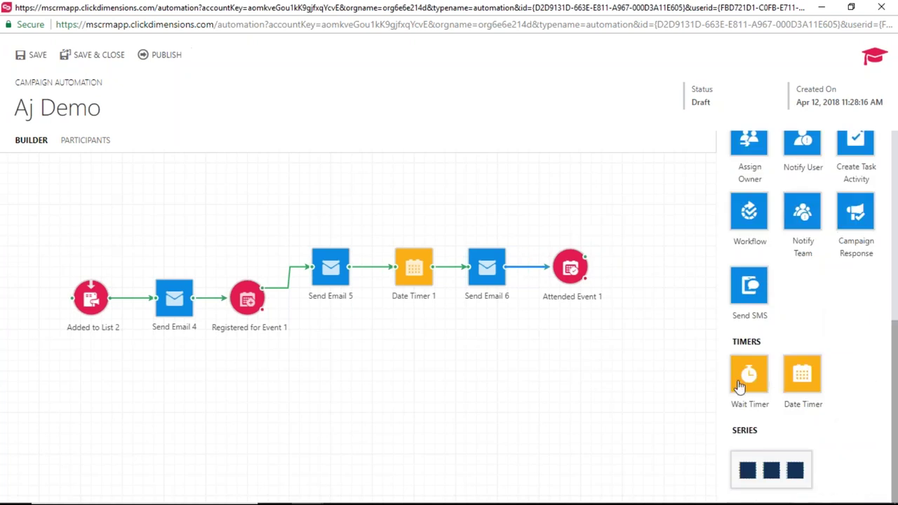
pyautogui.moveTo(741, 384); pyautogui.dragTo(302, 344)
pyautogui.moveTo(263, 308); pyautogui.dragTo(329, 331)
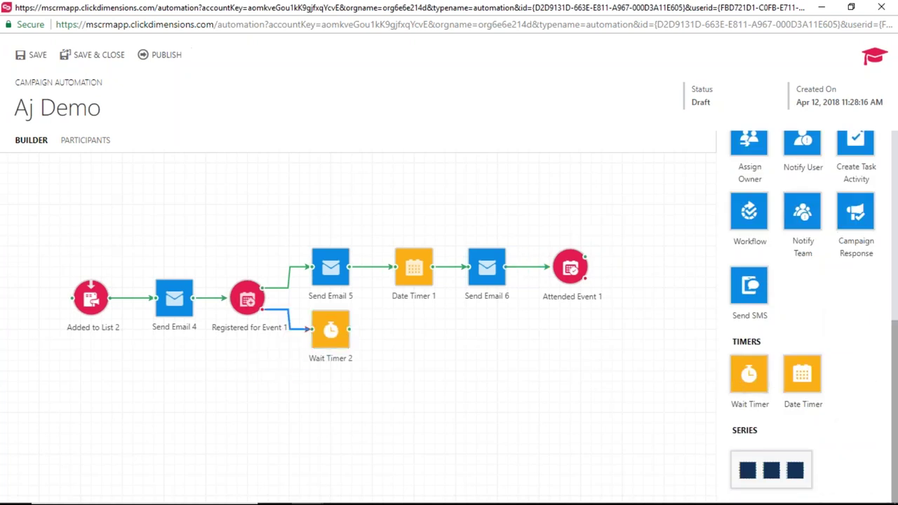
pyautogui.scroll(3, 791, 237)
pyautogui.moveTo(749, 261); pyautogui.dragTo(431, 336)
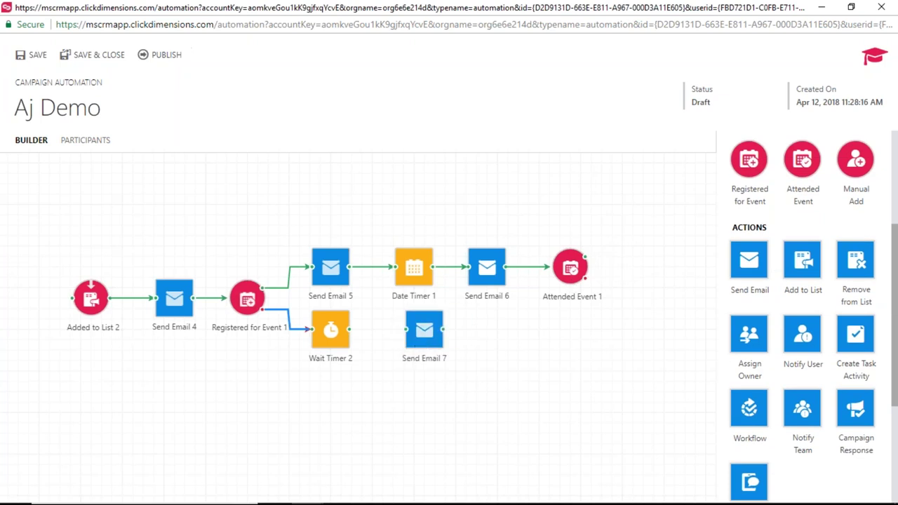
pyautogui.moveTo(349, 337); pyautogui.dragTo(426, 335)
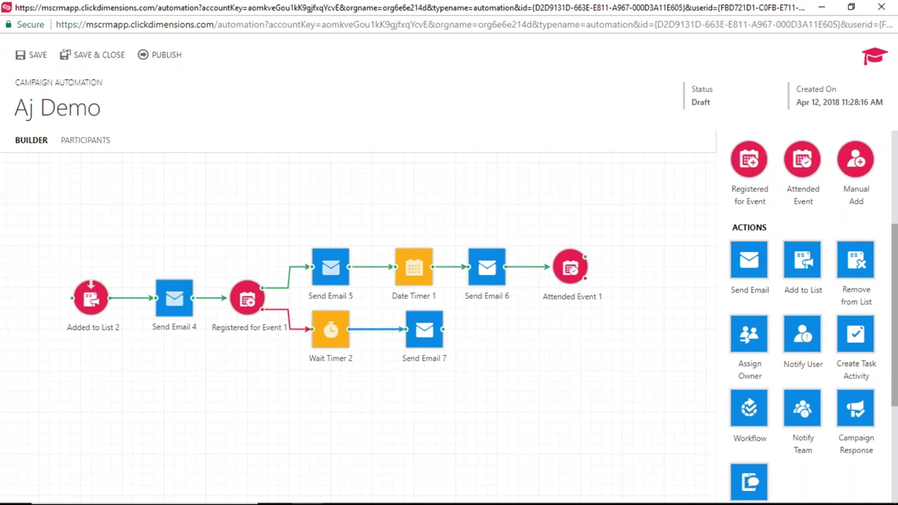
# - Close the automation builder and open the Posted Forms list in the ClickDimensions area
pyautogui.click(887, 7)
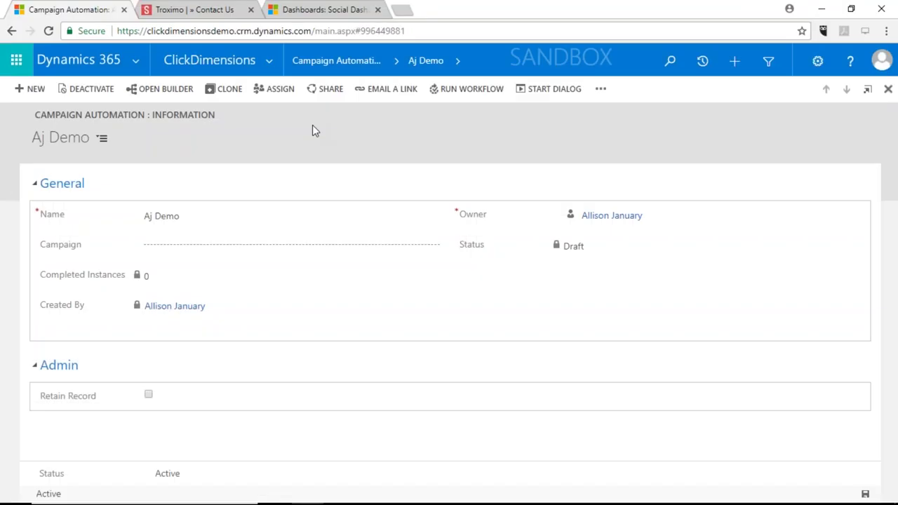
pyautogui.click(275, 62)
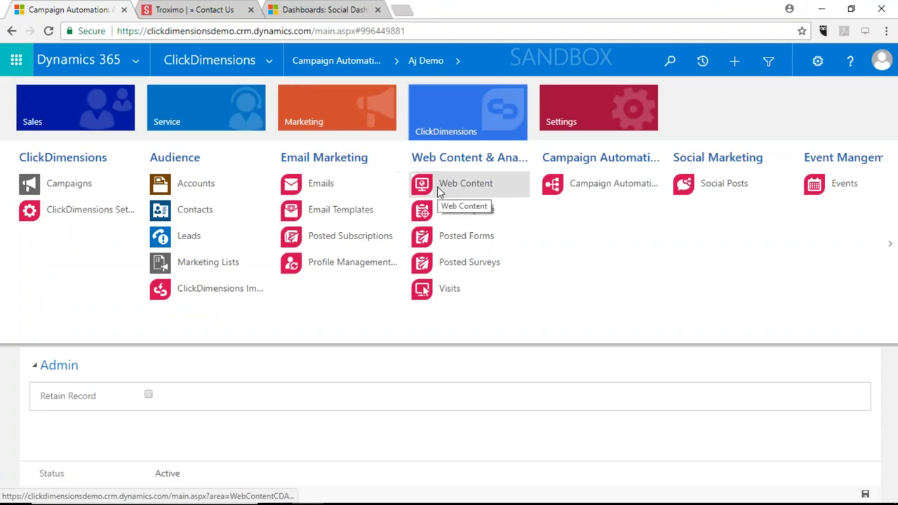
pyautogui.click(453, 236)
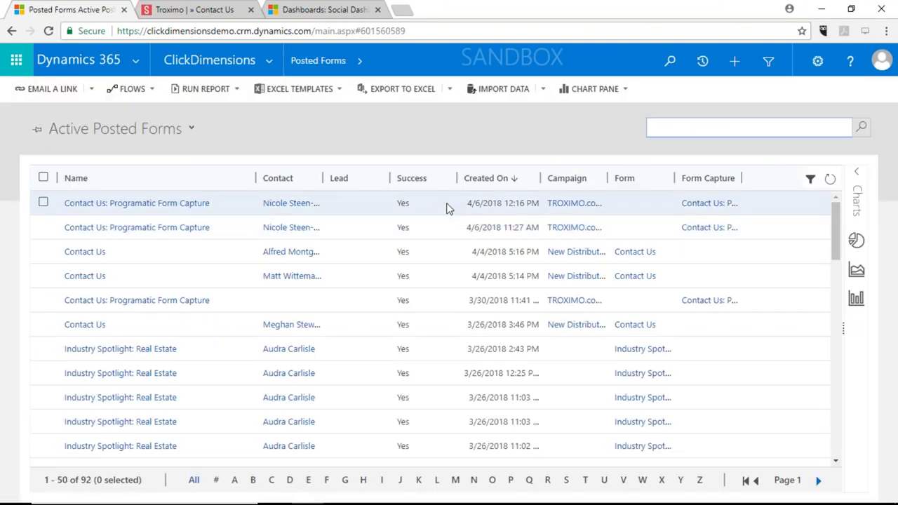
# - Switch to the Troximo website, review the filled-in Contact Us form and submit it
pyautogui.click(161, 9)
pyautogui.scroll(5, 501, 365)
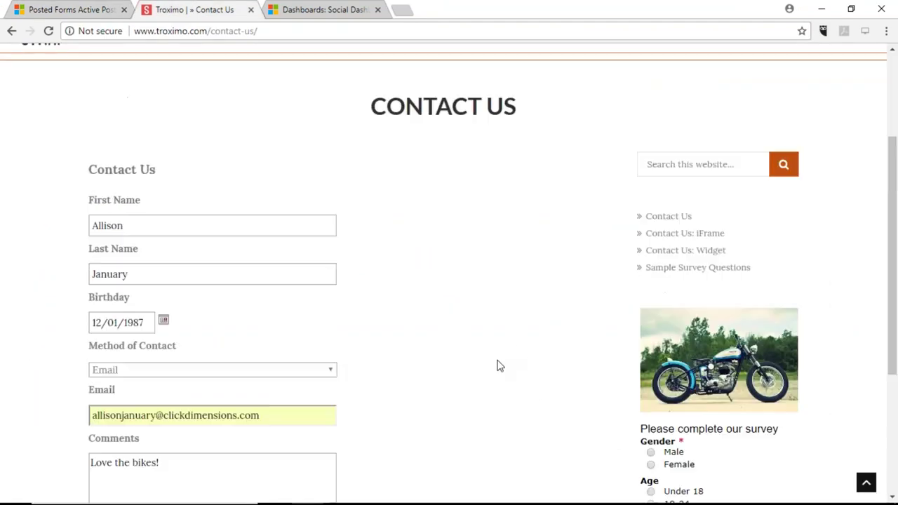
pyautogui.scroll(1, 470, 364)
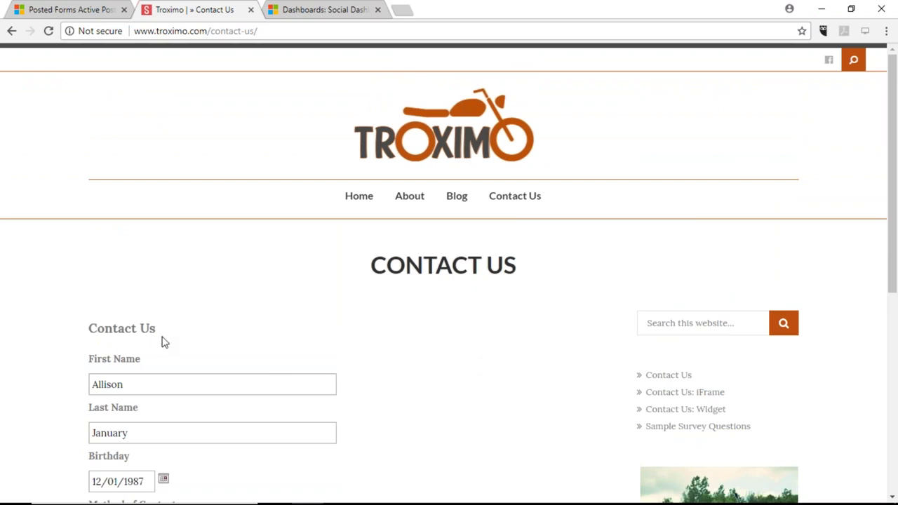
pyautogui.scroll(-2, 161, 343)
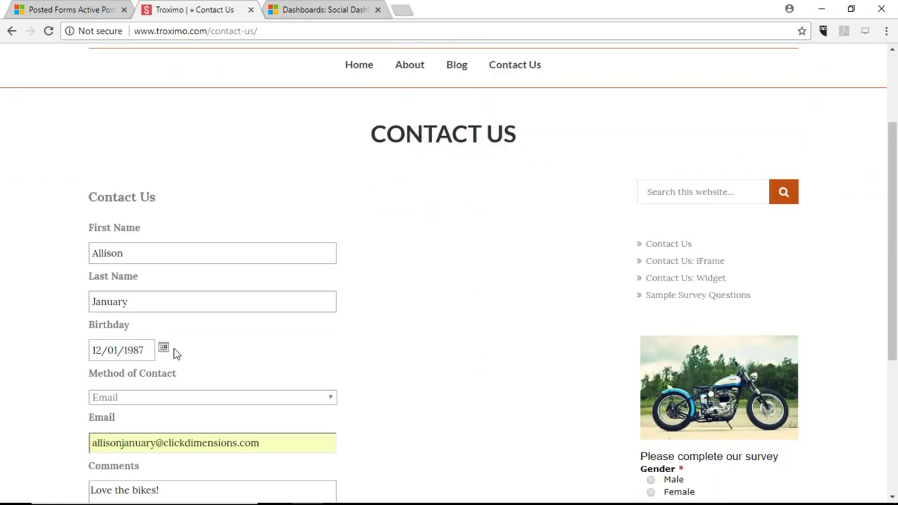
pyautogui.scroll(-2, 204, 438)
pyautogui.scroll(-1, 204, 439)
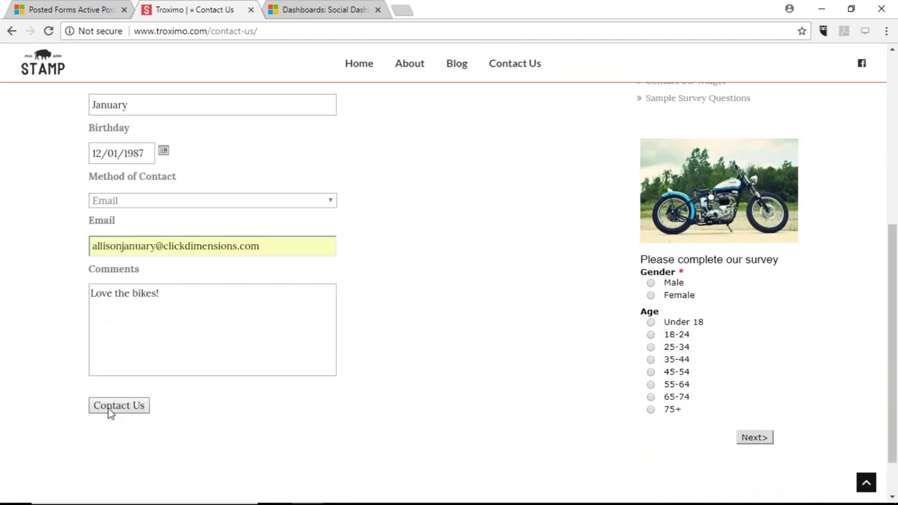
pyautogui.click(111, 411)
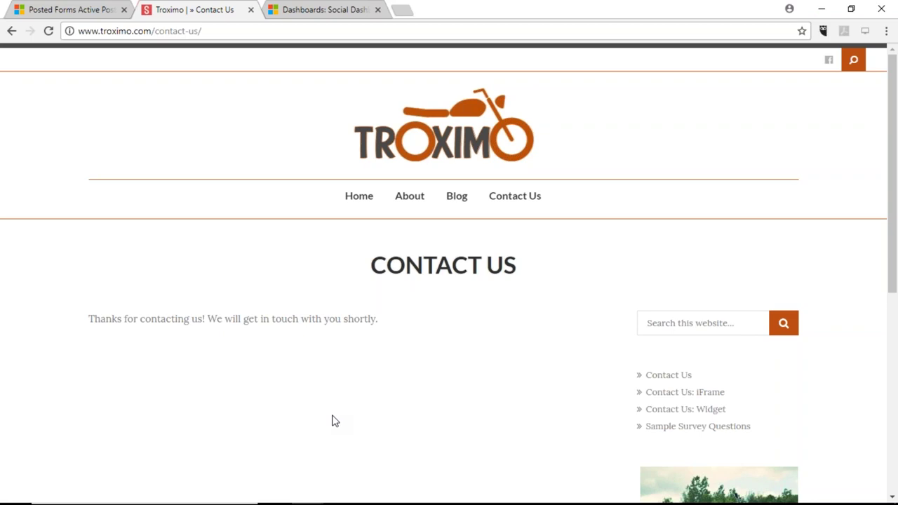
# - Return to Dynamics 365, refresh the Active Posted Forms list and open the newest Contact Us: Programatic Form Capture record
pyautogui.click(96, 14)
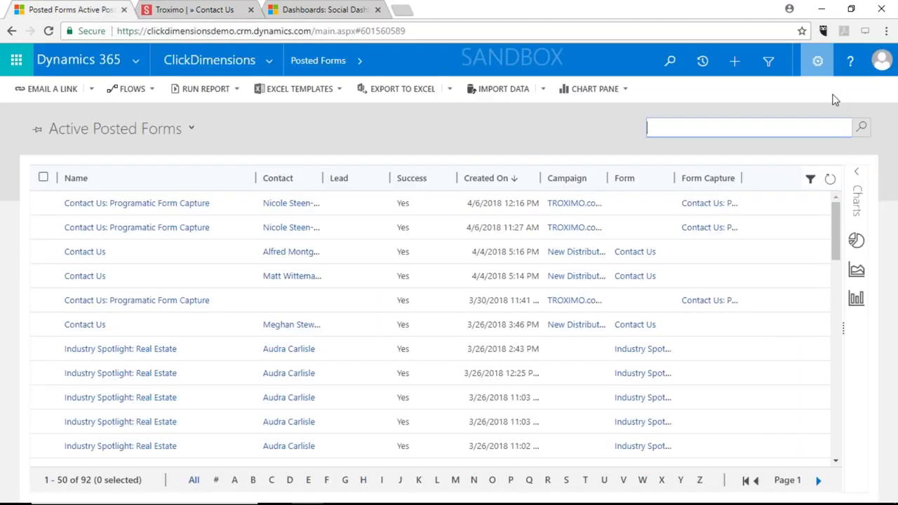
pyautogui.click(830, 179)
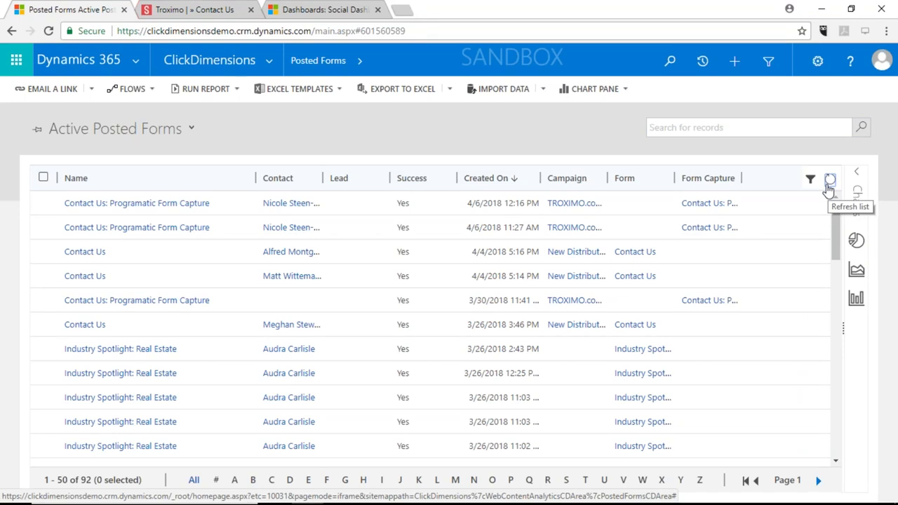
pyautogui.click(830, 178)
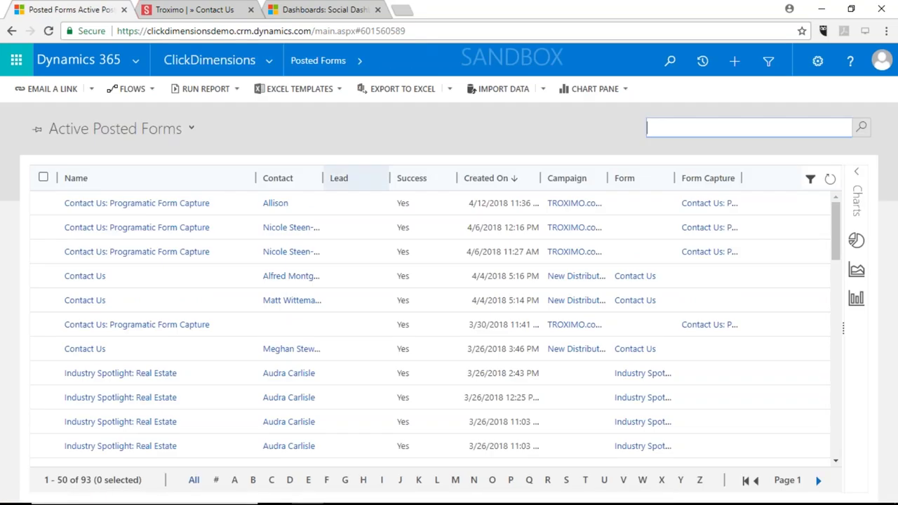
pyautogui.click(361, 213)
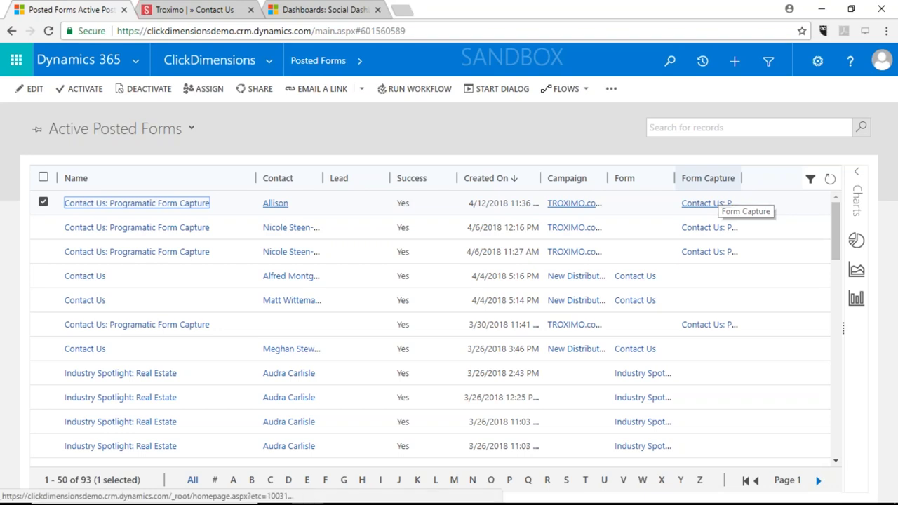
pyautogui.doubleClick(655, 211)
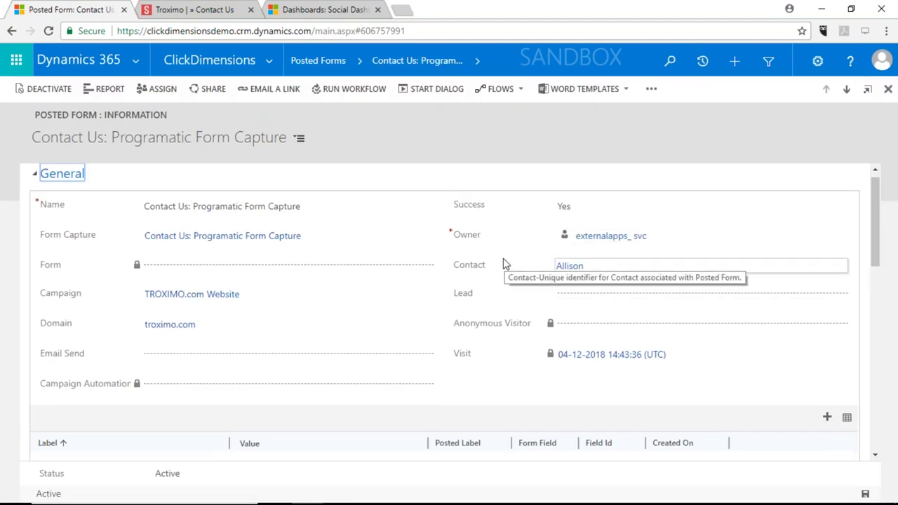
# - Review the posted form's general details and the submitted field values listed below them
pyautogui.scroll(-1, 562, 273)
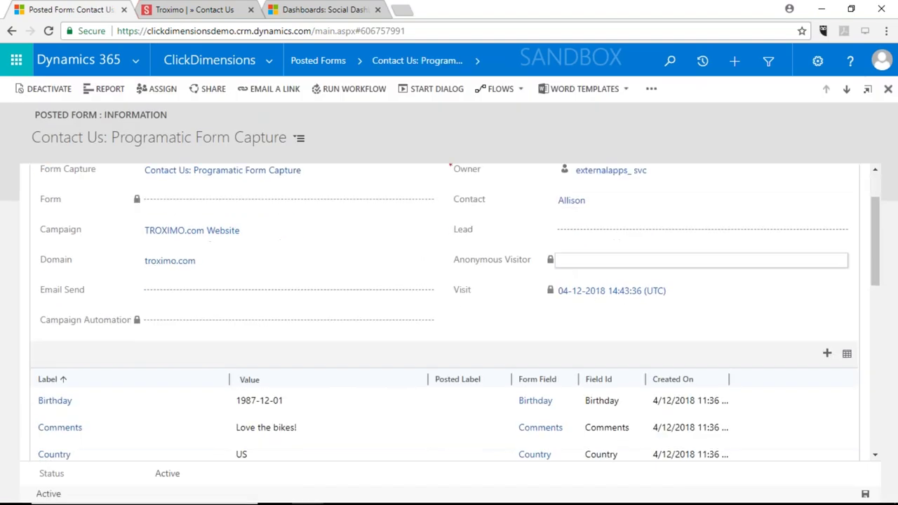
pyautogui.scroll(-2, 554, 274)
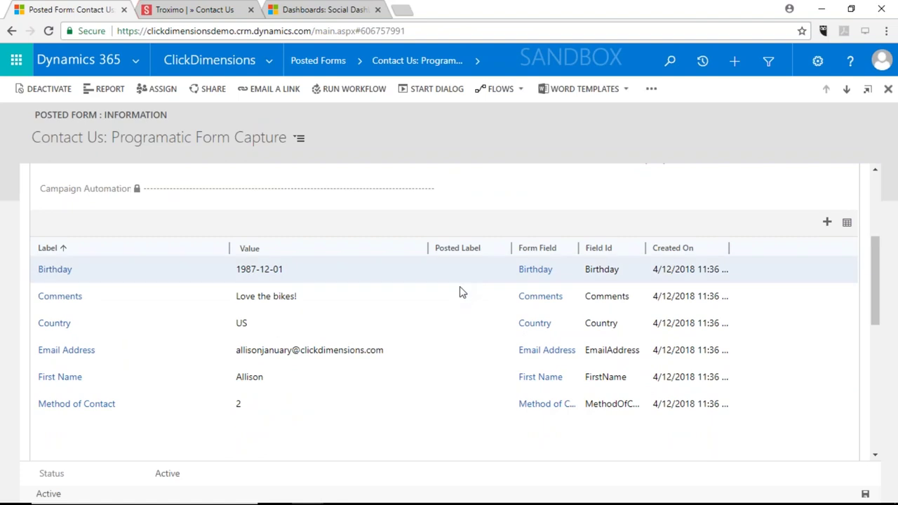
pyautogui.rightClick(446, 405)
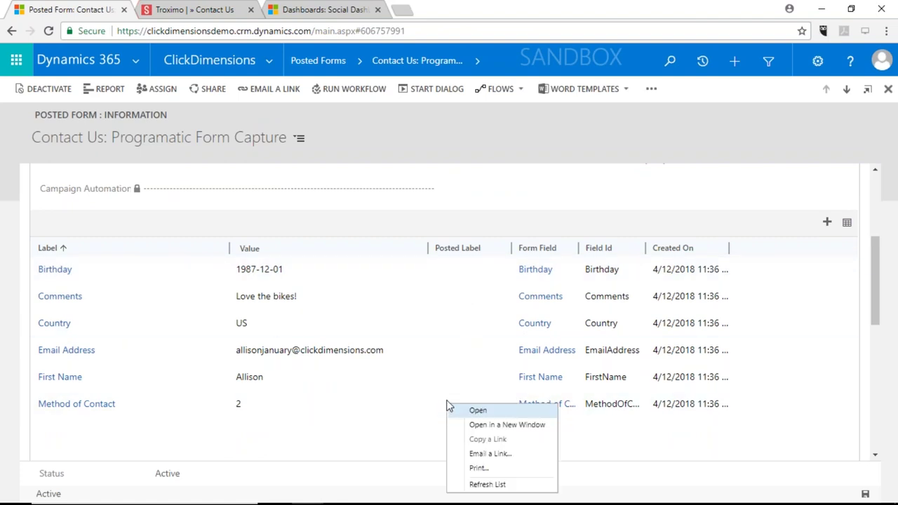
pyautogui.click(381, 432)
pyautogui.scroll(2, 407, 389)
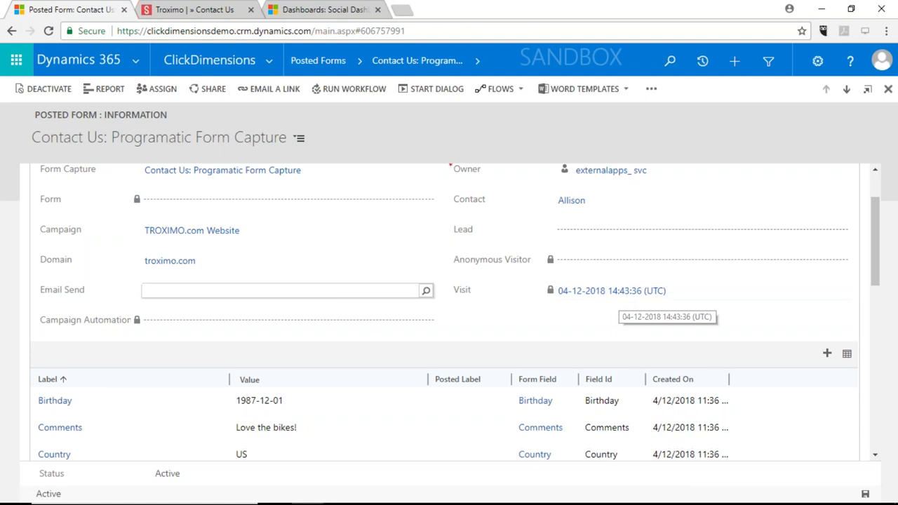
# - Look through the ClickDimensions related entities and open the Visits list
pyautogui.click(275, 61)
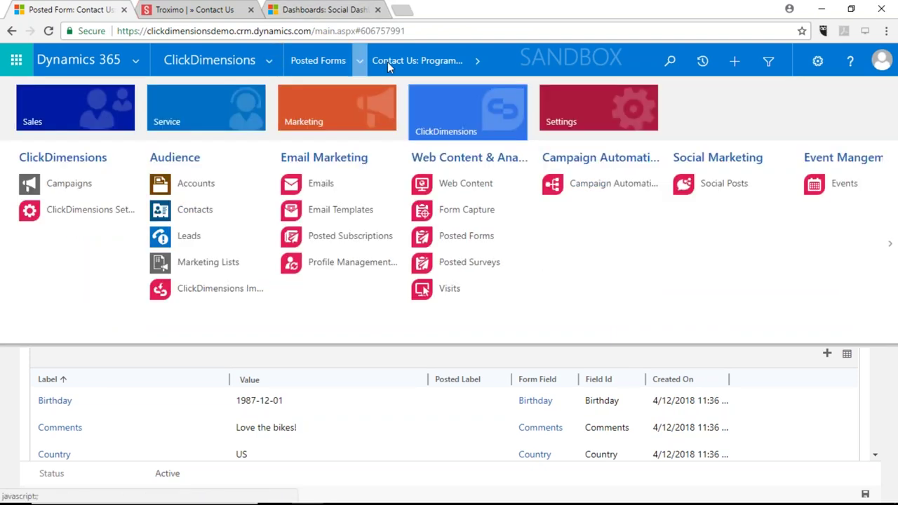
pyautogui.click(887, 247)
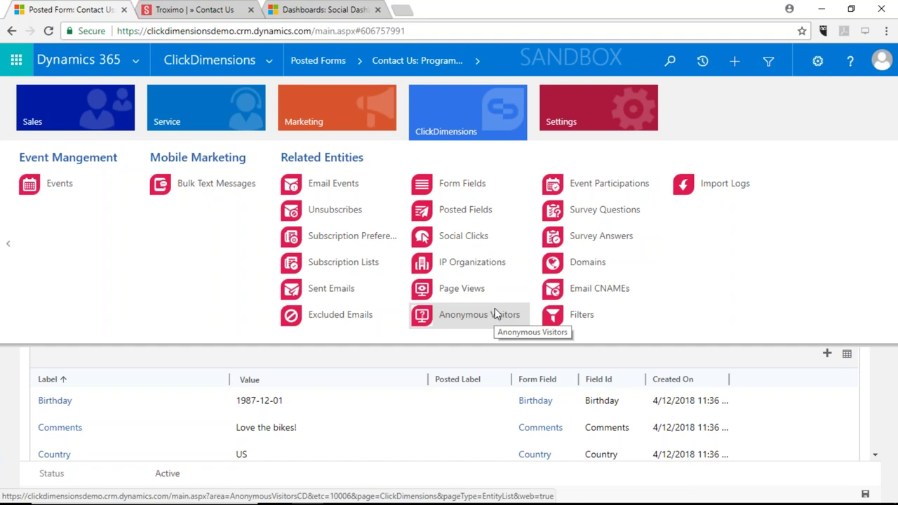
pyautogui.click(9, 245)
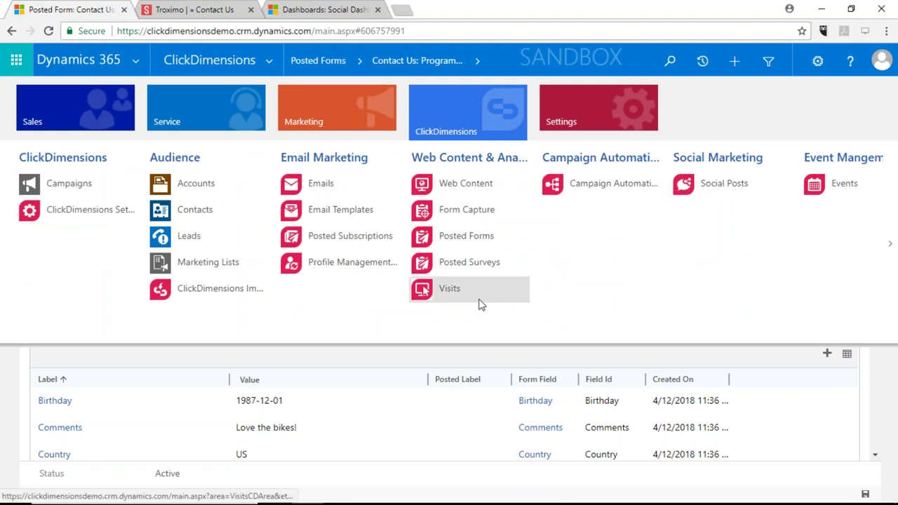
pyautogui.click(481, 298)
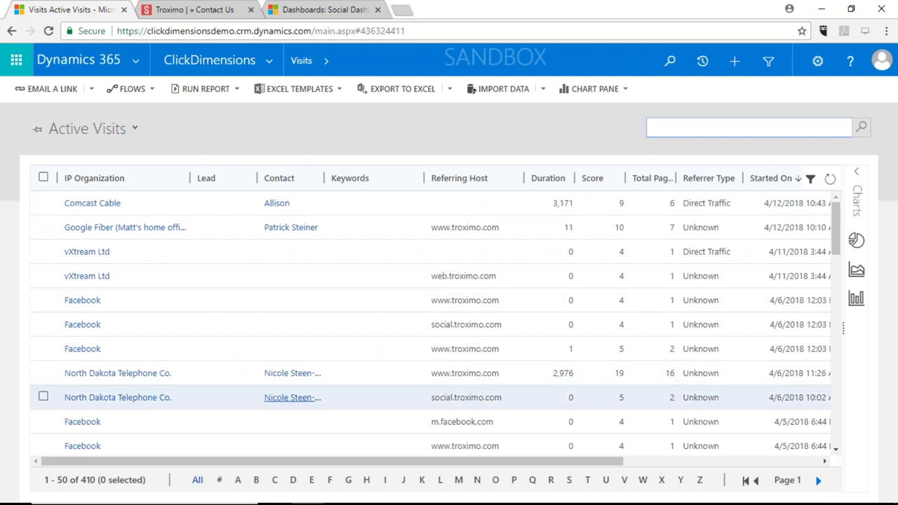
# - Review the records and columns of the Active Visits list and display its available system views
pyautogui.scroll(-2, 282, 420)
pyautogui.scroll(-1, 284, 421)
pyautogui.scroll(2, 288, 411)
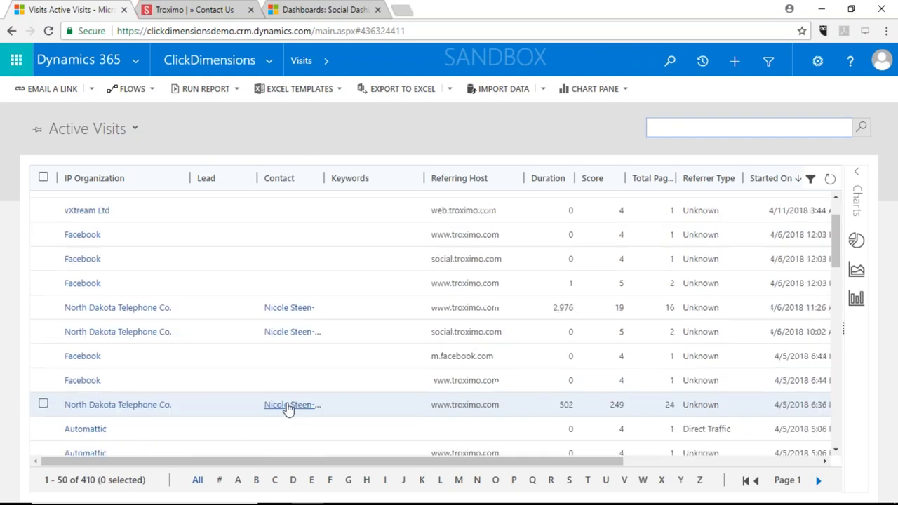
pyautogui.scroll(1, 306, 346)
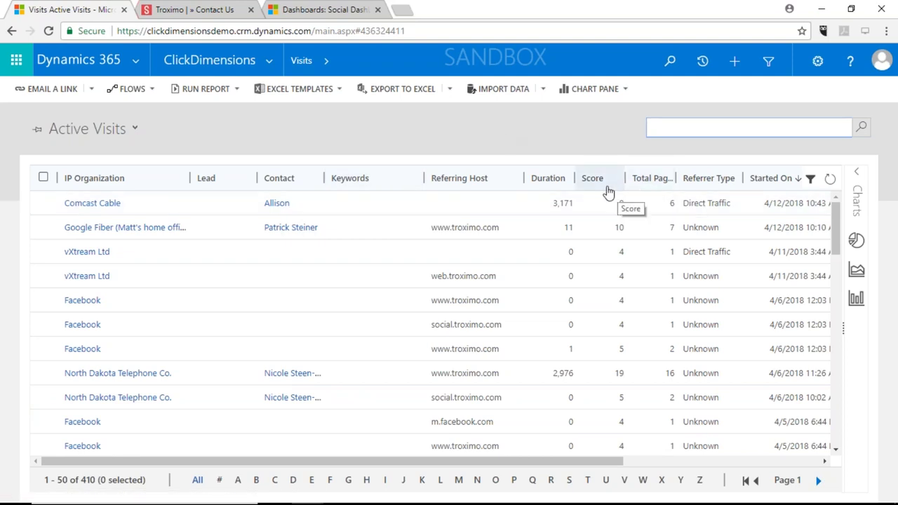
pyautogui.click(109, 140)
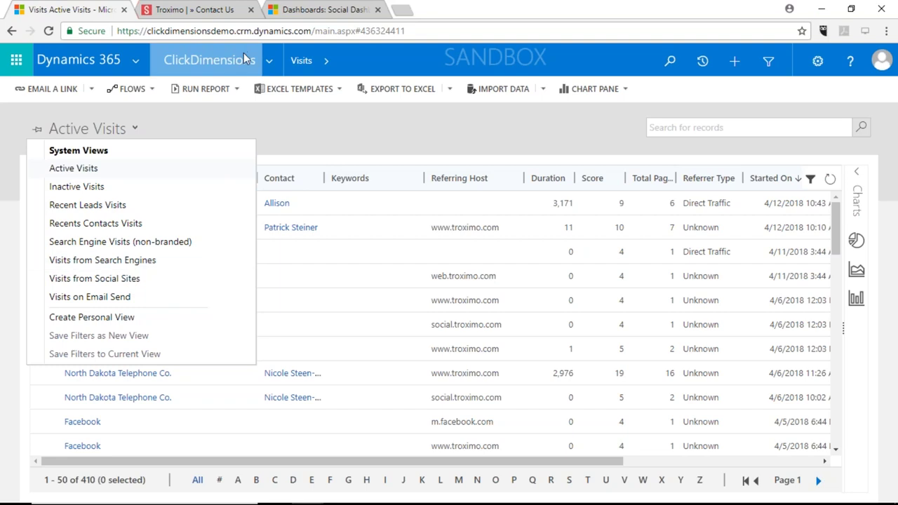
# - Open the Friday Test record from the ClickDimensions Social Posts list and start creating a post for it
pyautogui.click(267, 62)
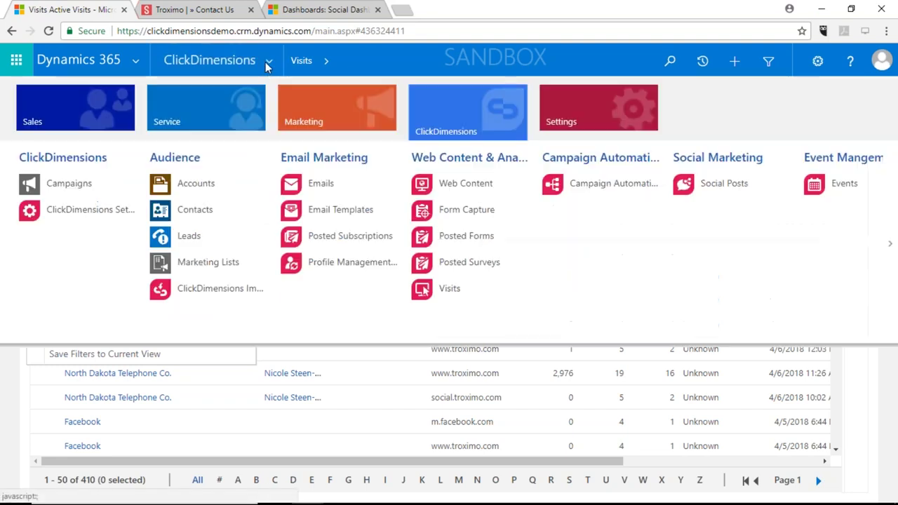
pyautogui.click(733, 188)
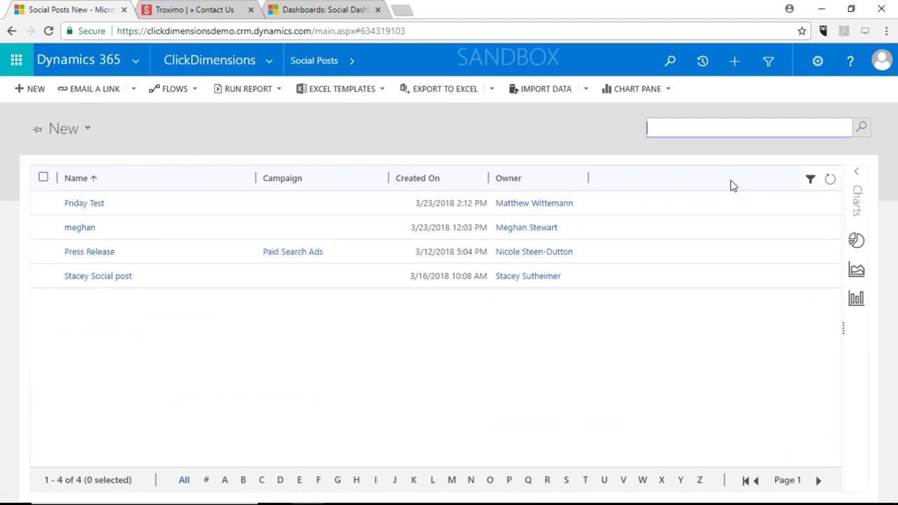
pyautogui.doubleClick(149, 205)
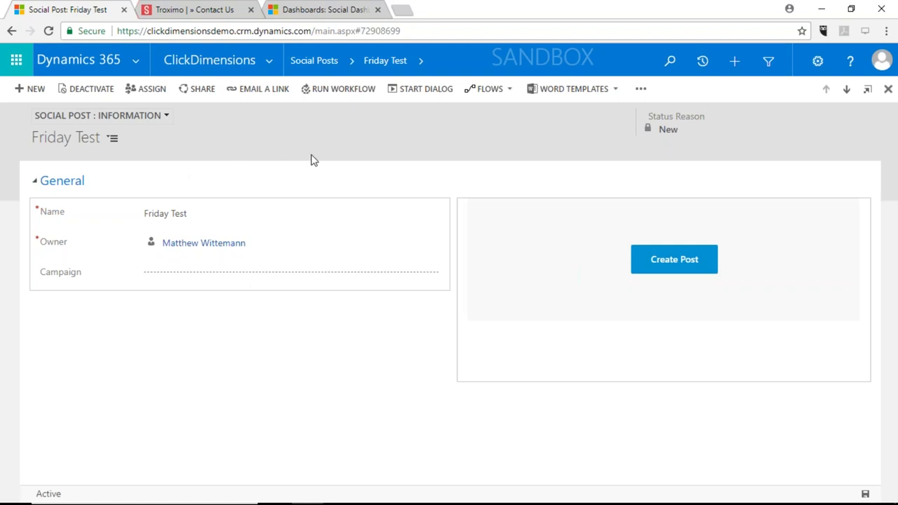
pyautogui.click(664, 266)
pyautogui.moveTo(546, 192); pyautogui.dragTo(392, 78)
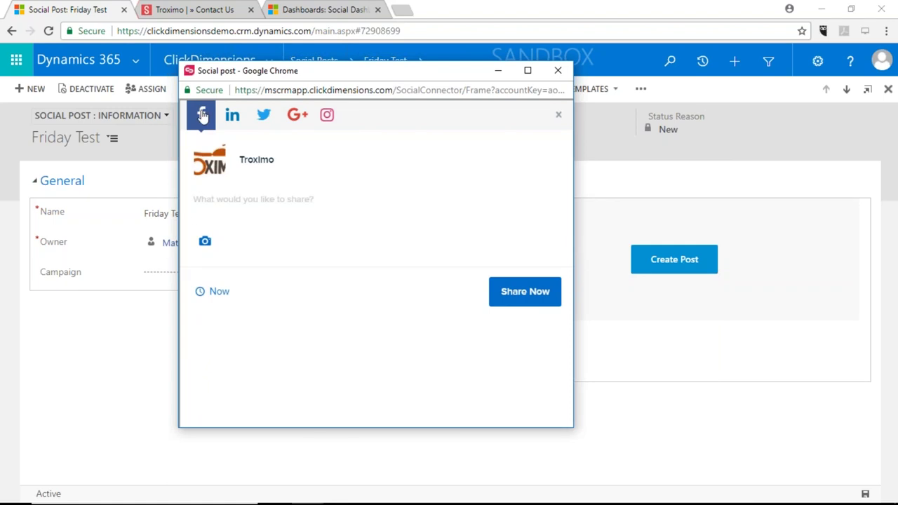
# - View the post composer for LinkedIn, Twitter, Google+ and Instagram, and return to the Facebook one
pyautogui.click(233, 116)
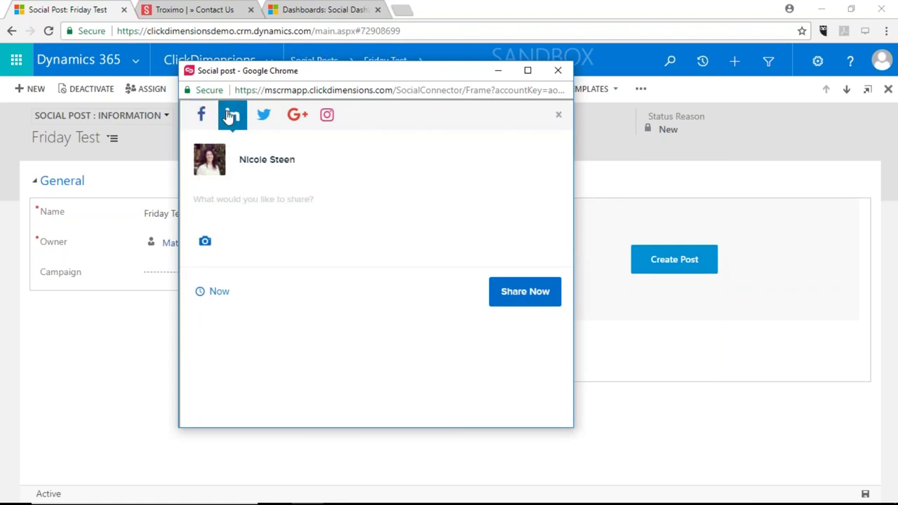
pyautogui.click(261, 116)
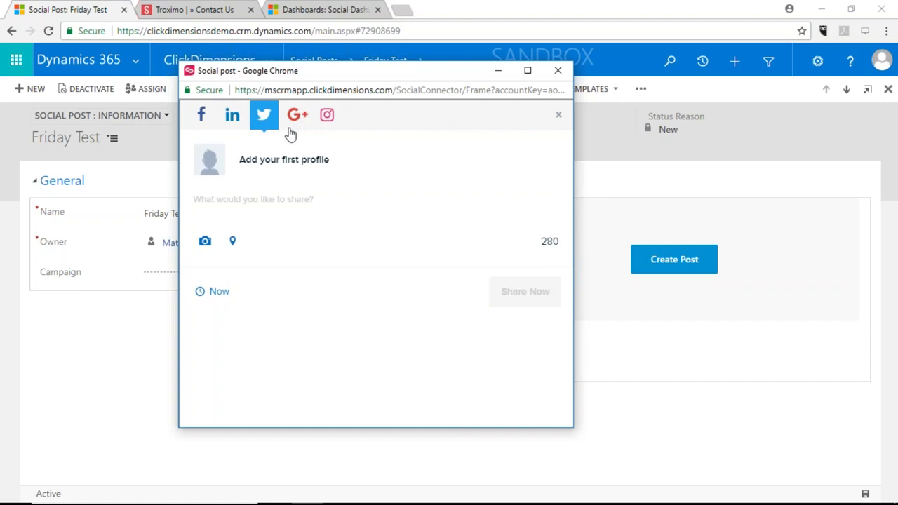
pyautogui.click(297, 116)
pyautogui.click(327, 115)
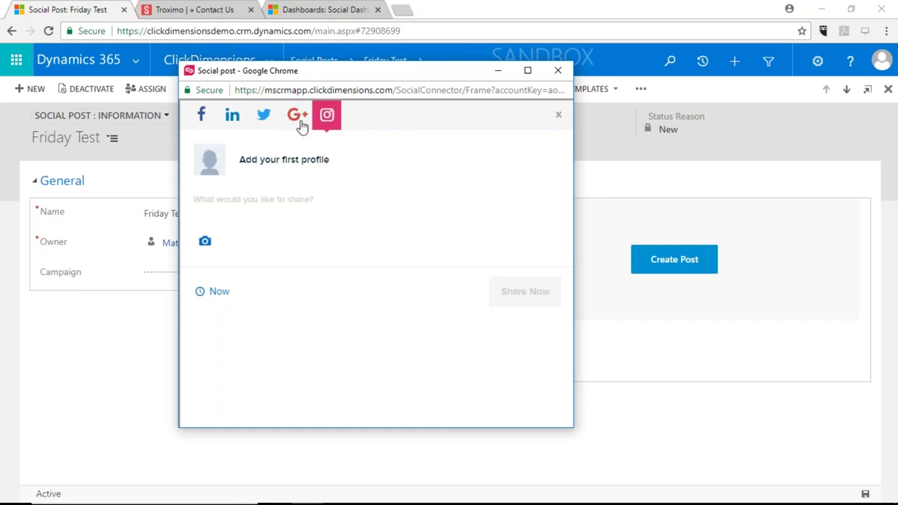
pyautogui.click(213, 121)
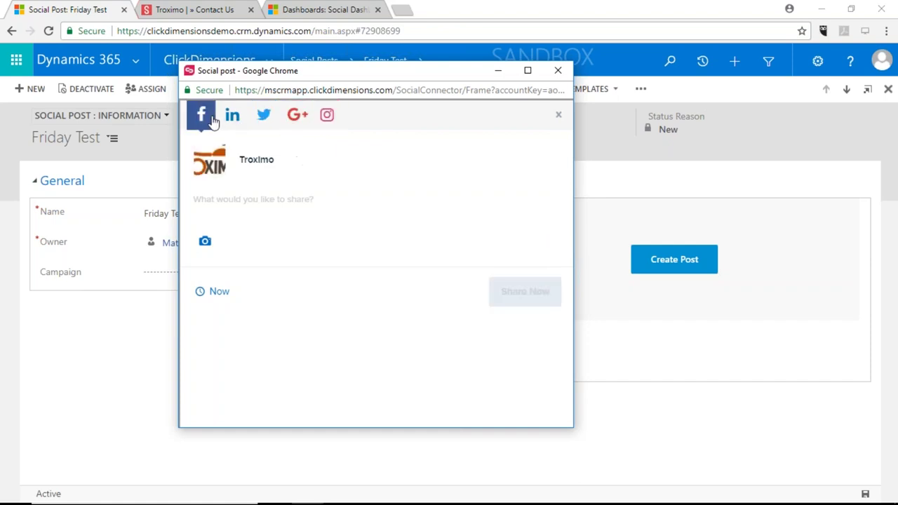
# - Inspect the image sources and scheduling options for the Facebook post, and close the composer without sharing
pyautogui.click(205, 242)
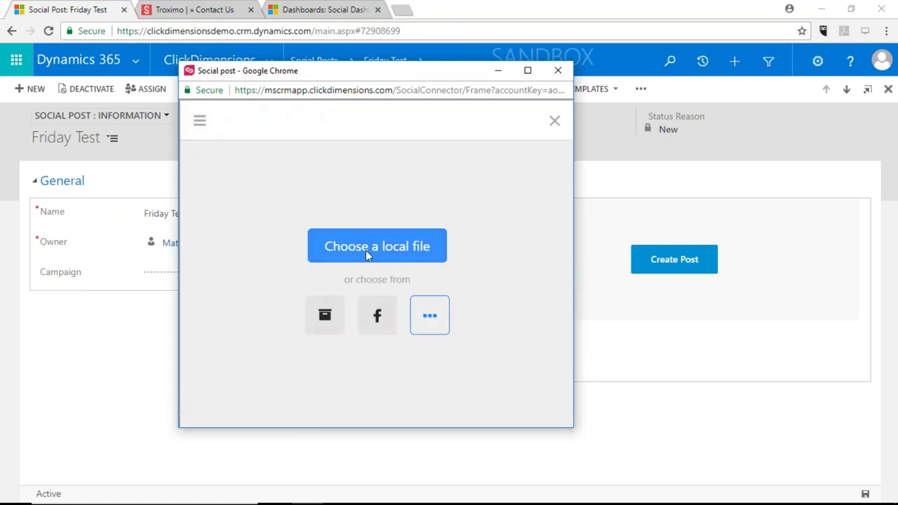
pyautogui.click(428, 318)
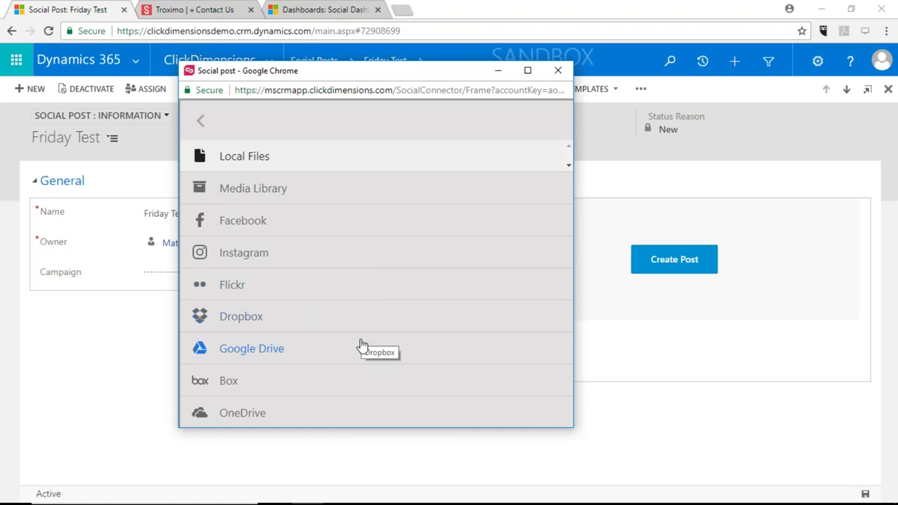
pyautogui.click(200, 121)
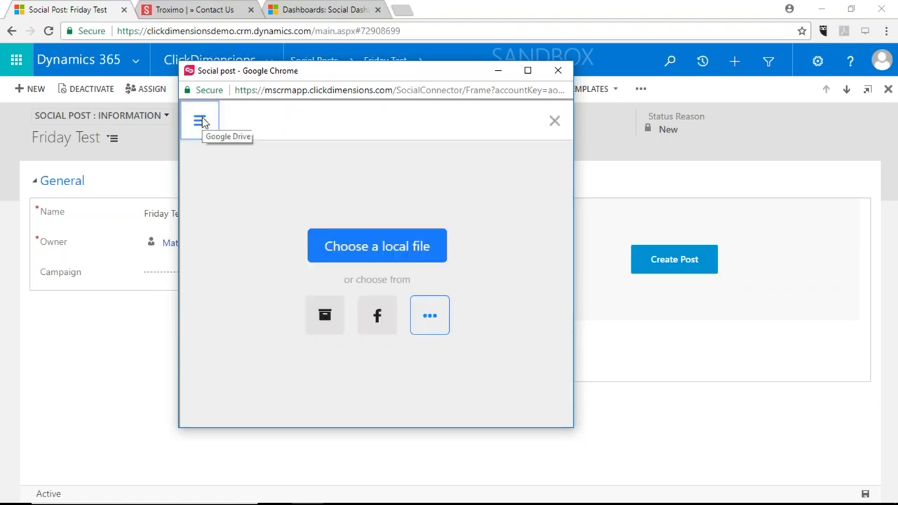
pyautogui.click(555, 121)
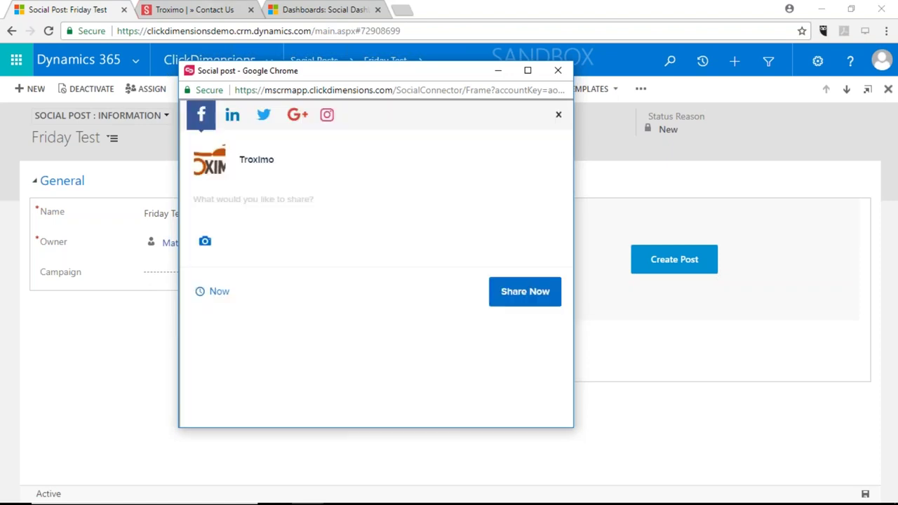
pyautogui.click(219, 293)
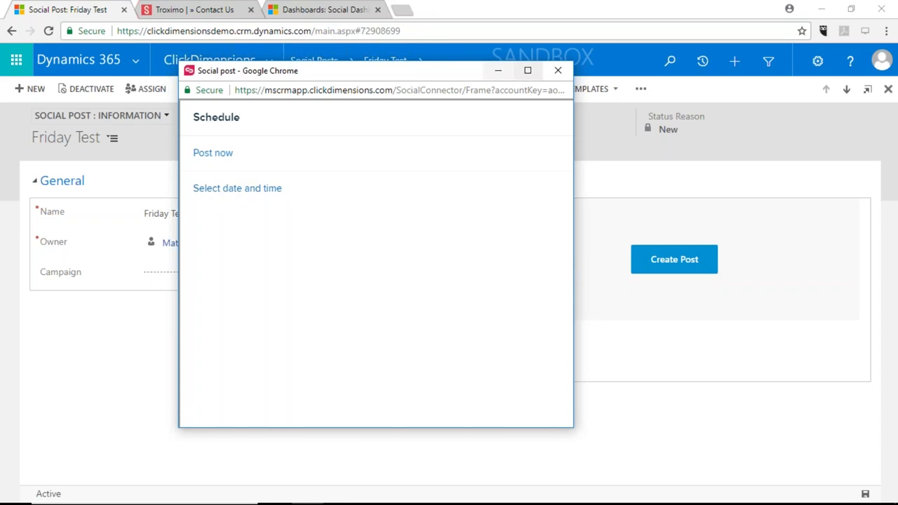
pyautogui.click(561, 71)
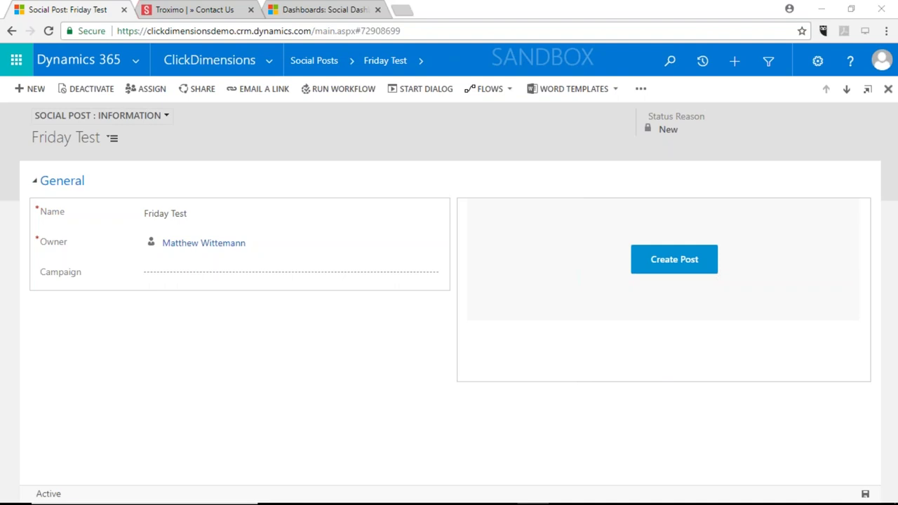
# - Switch to the webinar presentation in PowerPoint, start its slide show and show the display settings options
pyautogui.moveTo(897, 93); pyautogui.dragTo(193, 82)
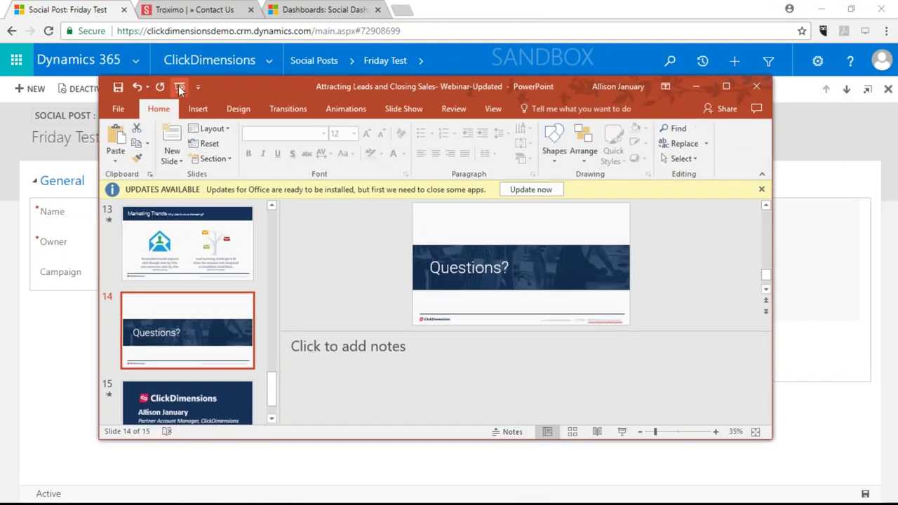
pyautogui.click(180, 85)
pyautogui.click(231, 21)
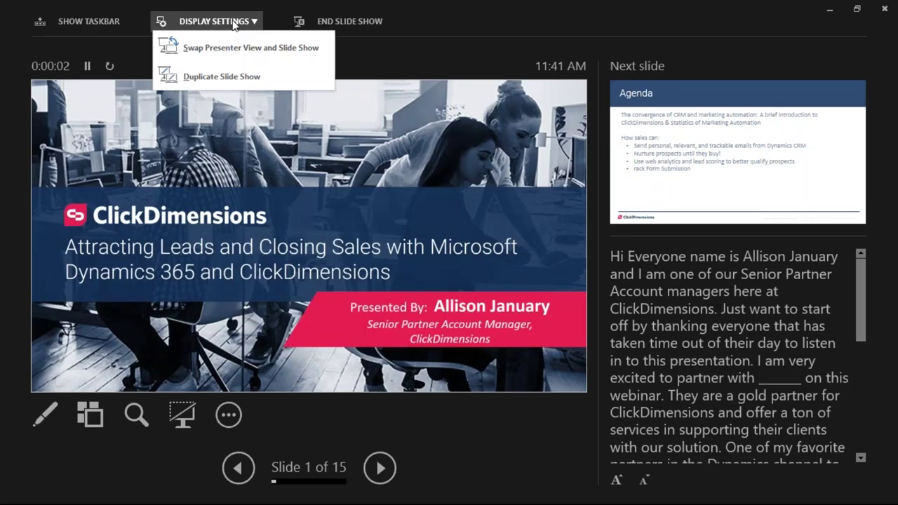
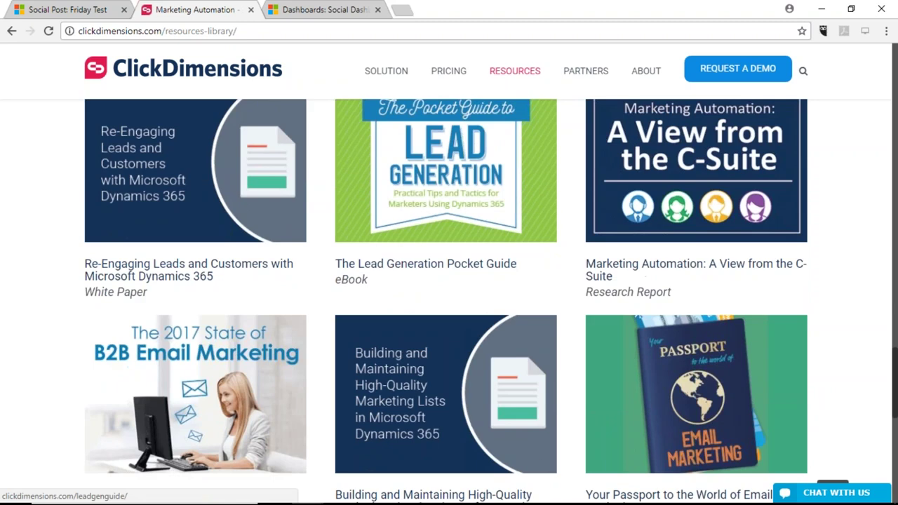
# - Browse the resources library on the ClickDimensions website and open the company's blog
pyautogui.scroll(-3, 522, 249)
pyautogui.scroll(15, 521, 243)
pyautogui.scroll(10, 537, 250)
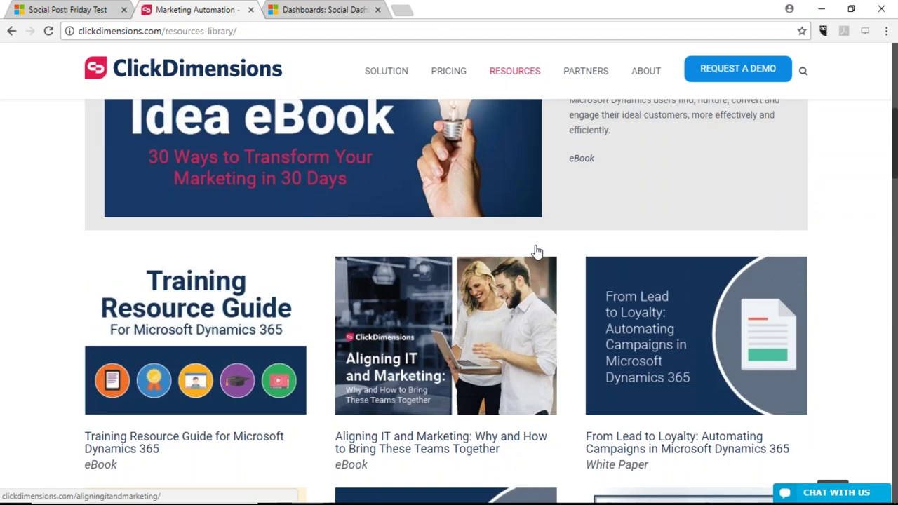
pyautogui.moveTo(511, 110)
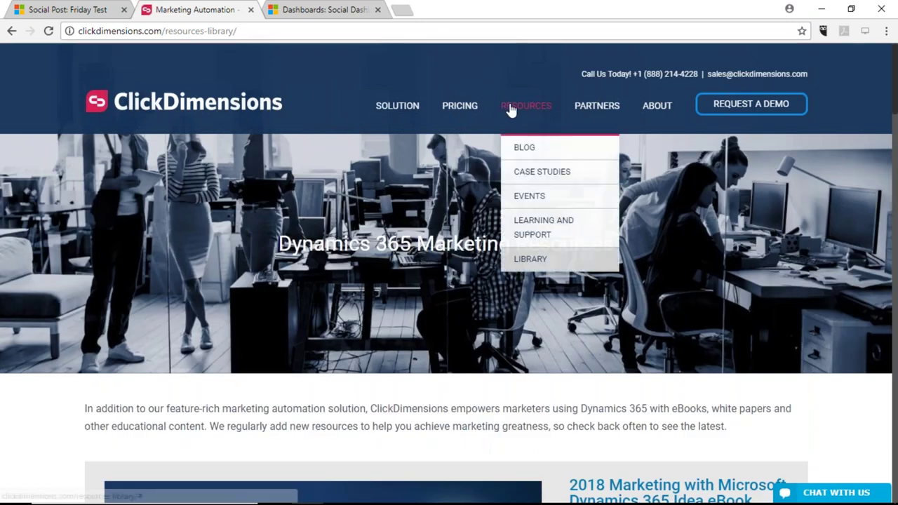
pyautogui.click(520, 148)
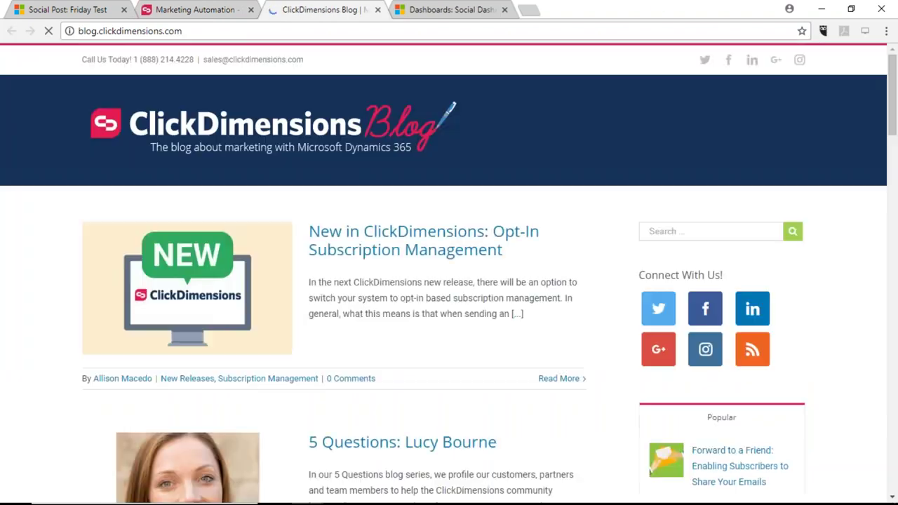
# - Search the ClickDimensions blog for "gdpr" and look through the resulting articles
pyautogui.click(711, 231)
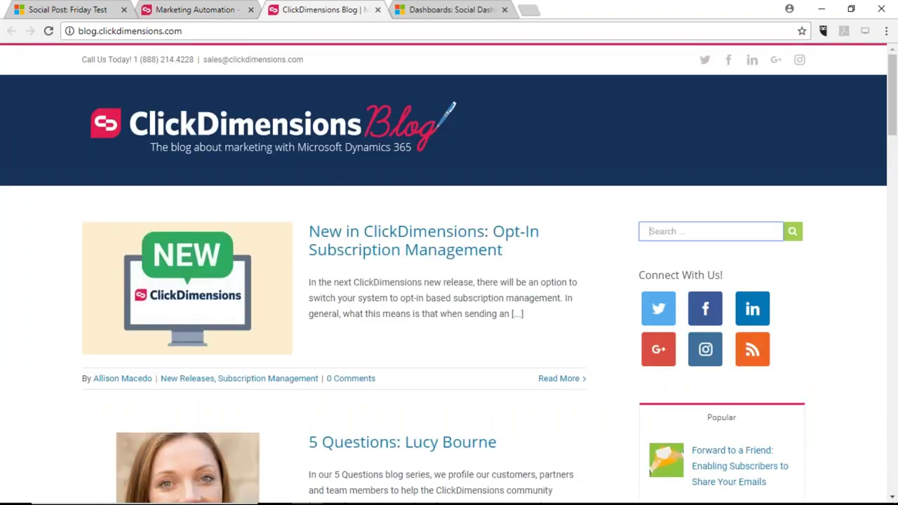
pyautogui.write('gdpr')
pyautogui.press('Return')
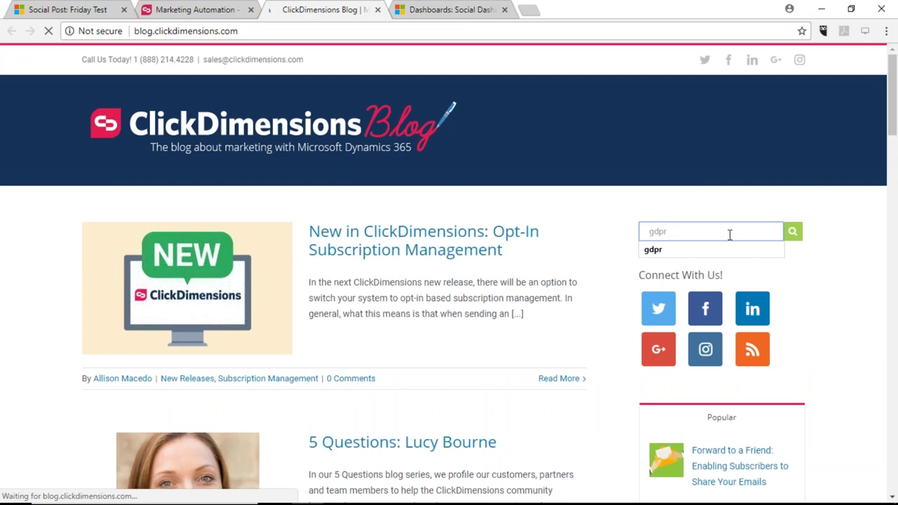
pyautogui.scroll(-1, 393, 315)
pyautogui.scroll(-3, 393, 317)
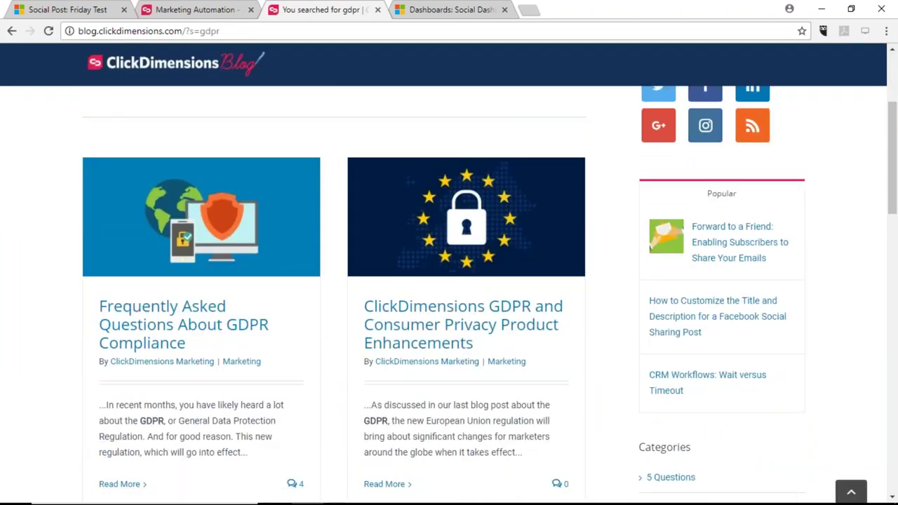
pyautogui.scroll(-1, 62, 234)
pyautogui.scroll(-1, 80, 261)
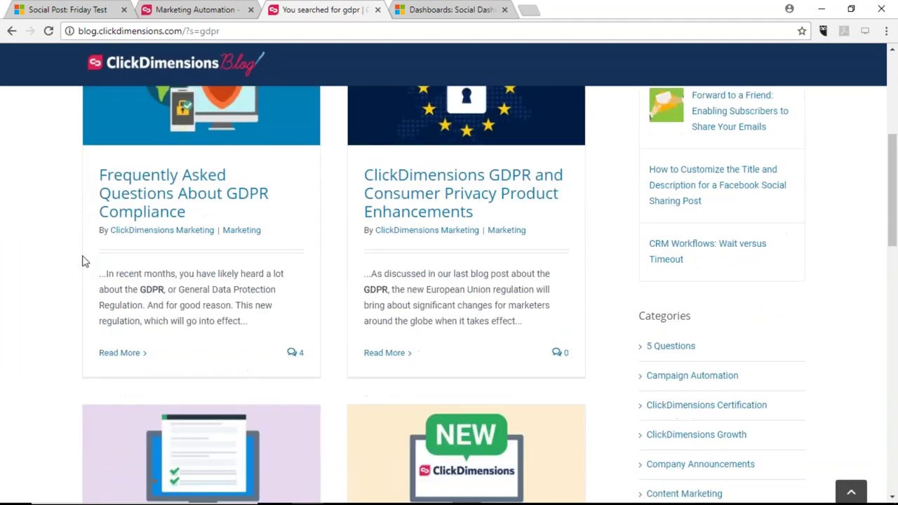
# - Open the "Frequently Asked Questions About GDPR Compliance" article from the blog search results and read through it
pyautogui.scroll(-4, 80, 261)
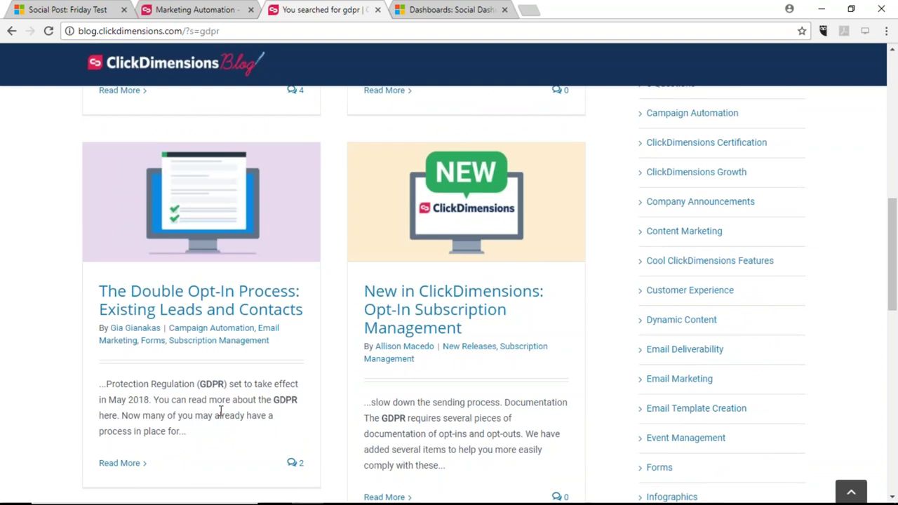
pyautogui.scroll(9, 221, 410)
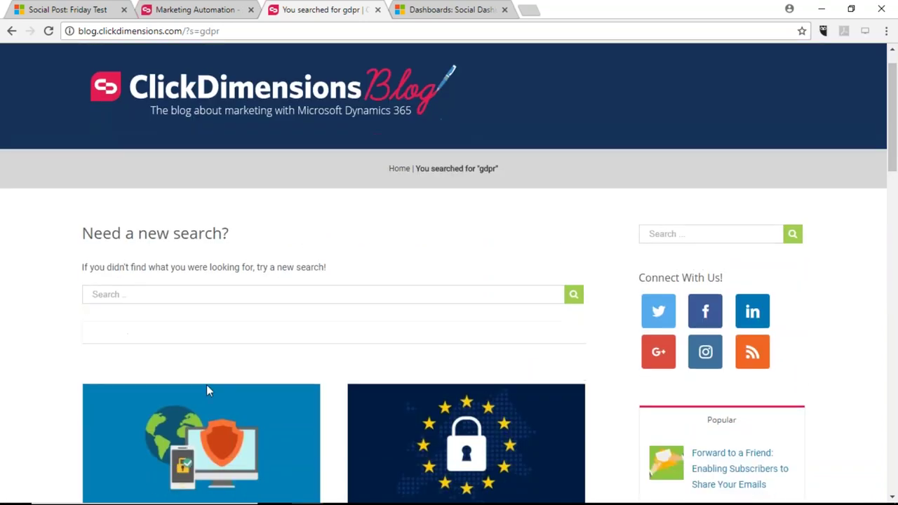
pyautogui.scroll(-4, 207, 391)
pyautogui.click(162, 297)
pyautogui.scroll(-5, 188, 289)
pyautogui.scroll(-2, 214, 265)
pyautogui.scroll(-3, 210, 256)
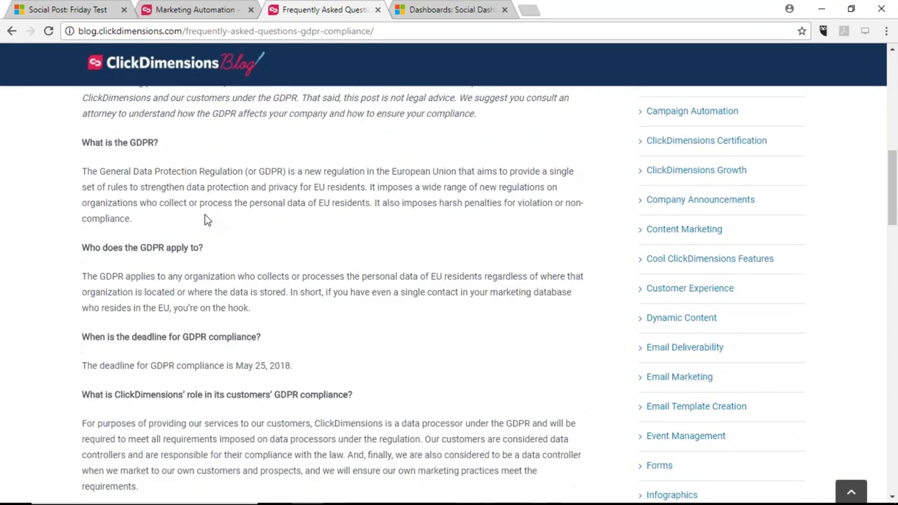
pyautogui.scroll(-2, 207, 220)
pyautogui.scroll(-6, 211, 281)
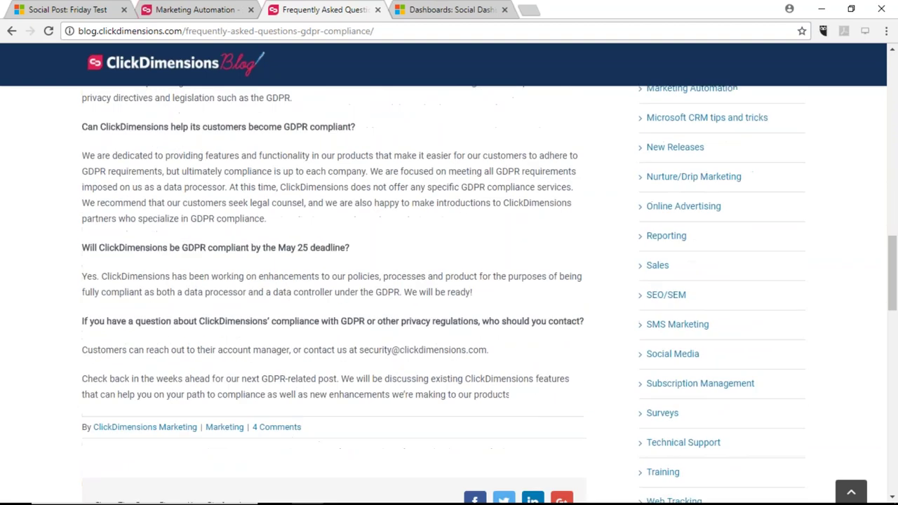
pyautogui.scroll(-1, 220, 207)
pyautogui.scroll(6, 221, 207)
pyautogui.scroll(9, 220, 202)
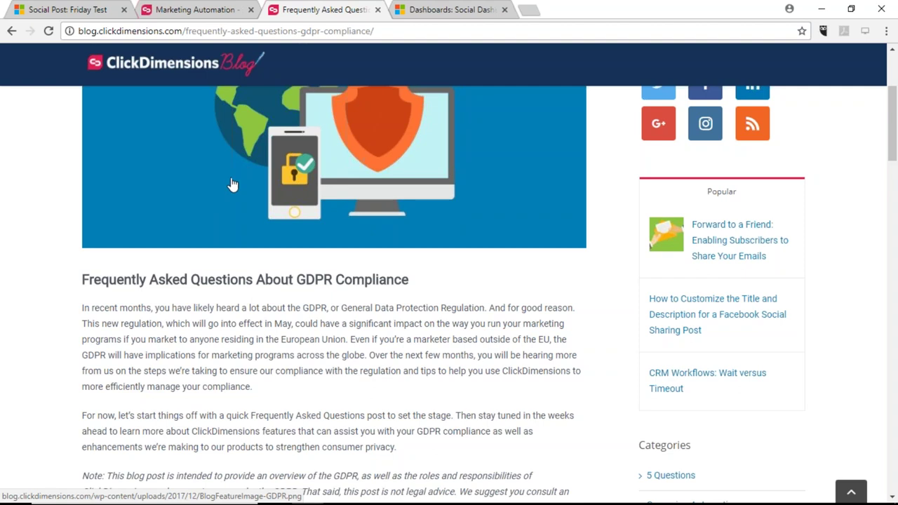
# - Return to Dynamics 365 and open the "LMC 2018 Annual Meeting" email template from the ClickDimensions area
pyautogui.click(433, 9)
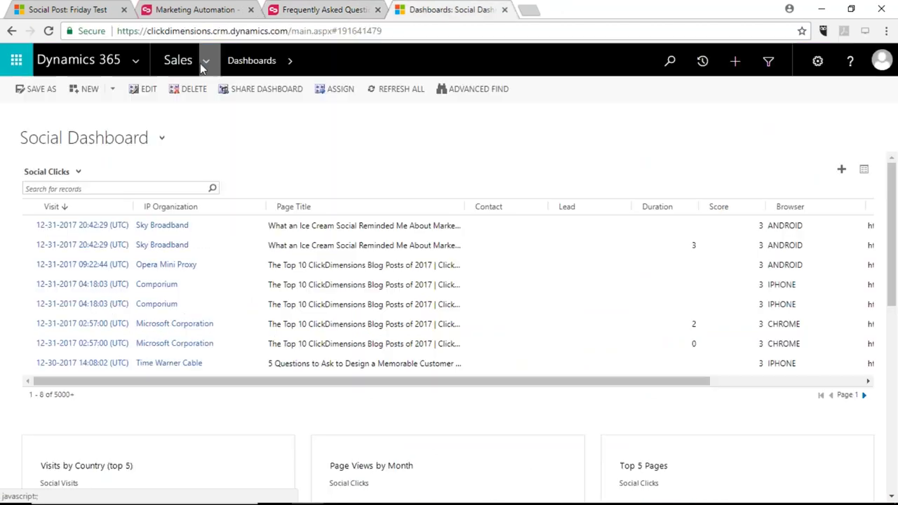
pyautogui.click(208, 62)
pyautogui.click(320, 99)
pyautogui.click(105, 205)
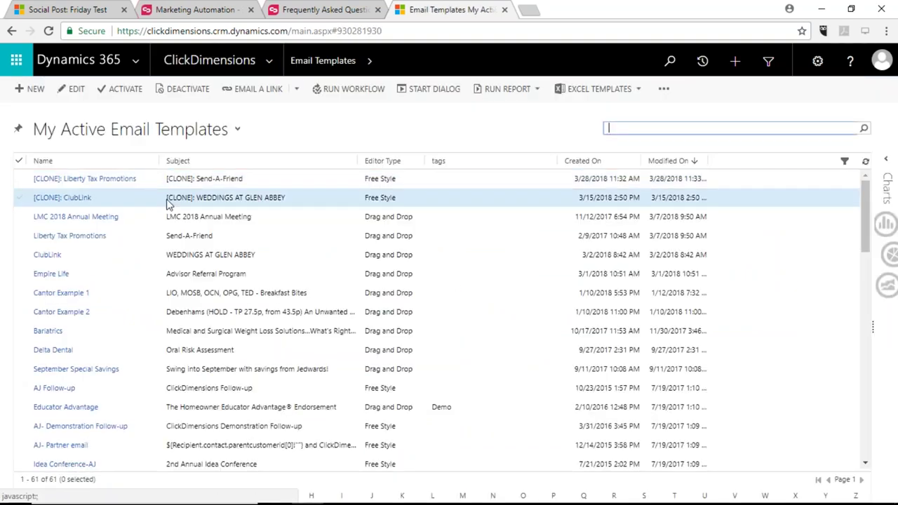
pyautogui.click(113, 218)
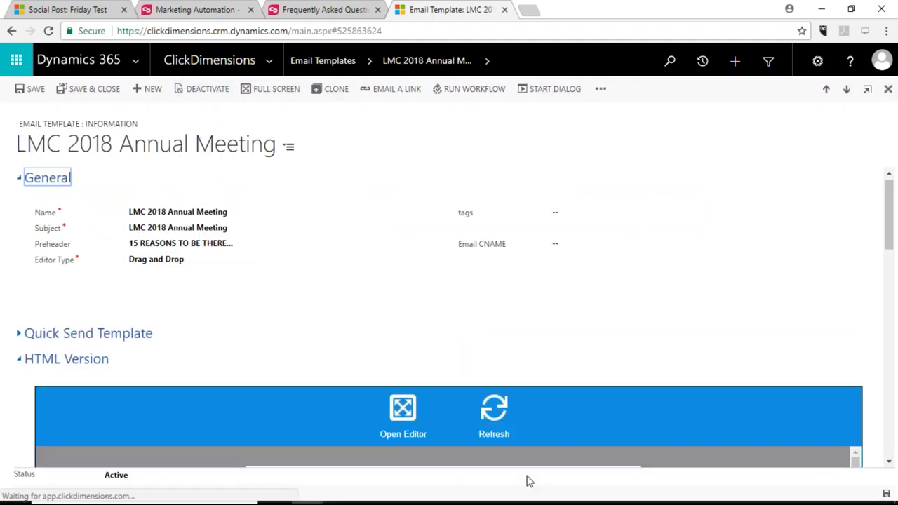
# - Open the template in the email editor and view its inbox preview across desktop and mobile email clients
pyautogui.click(391, 411)
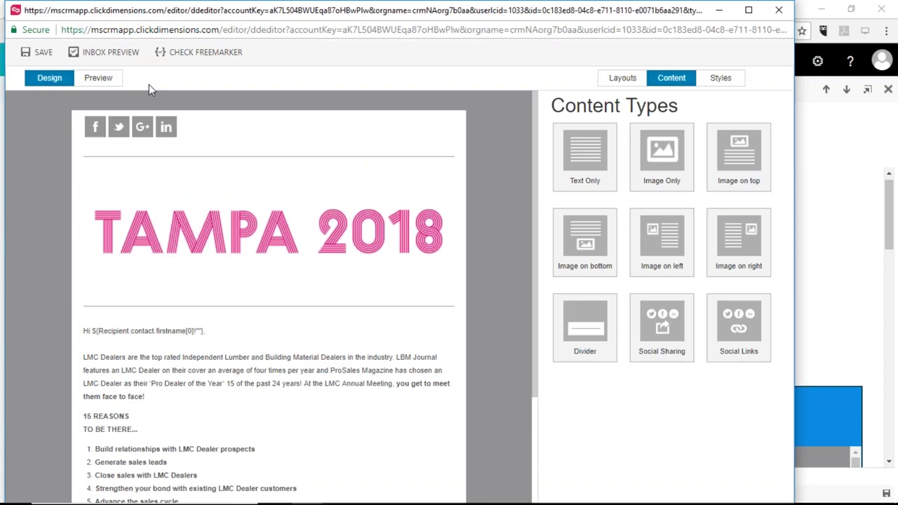
pyautogui.click(105, 51)
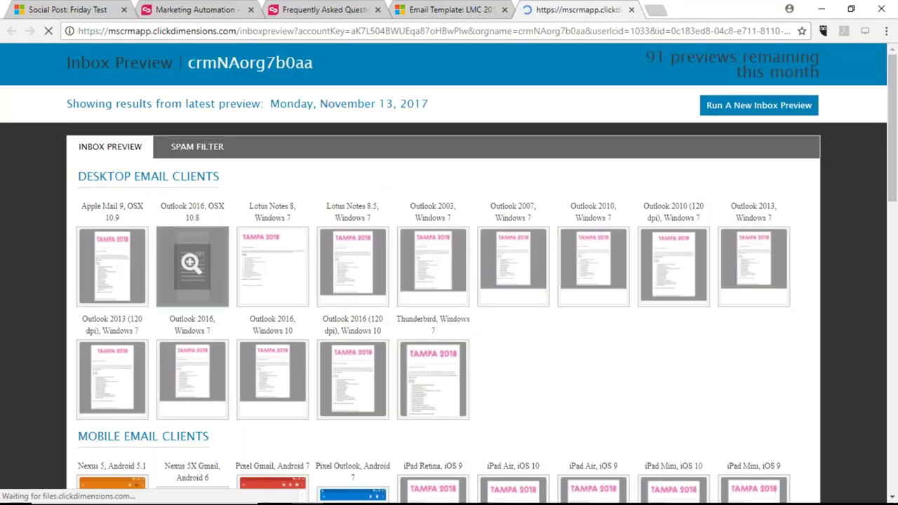
pyautogui.scroll(-3, 5, 362)
pyautogui.scroll(3, 5, 362)
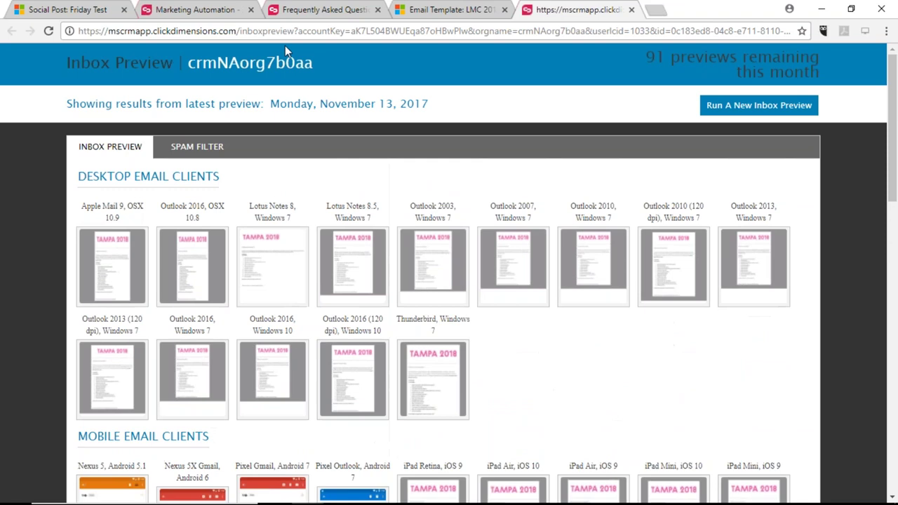
# - Review the spam filter results for the email template from beginning to end
pyautogui.click(205, 156)
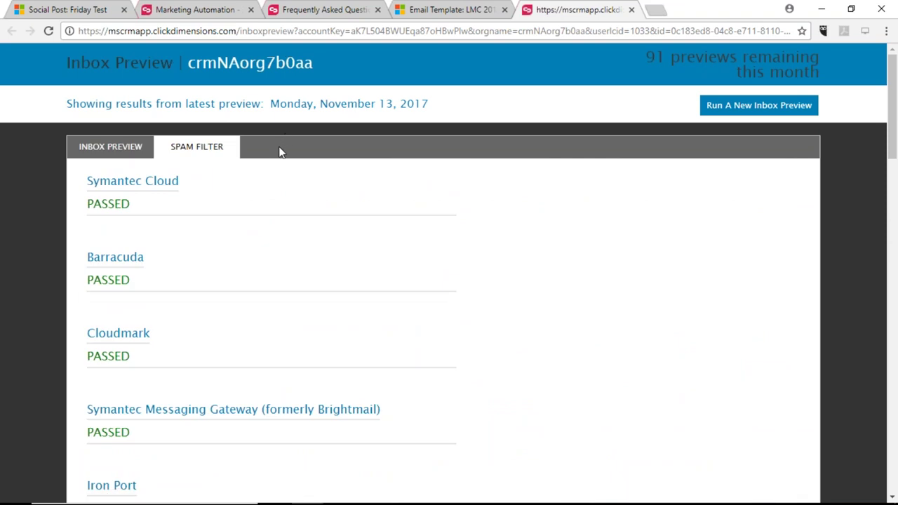
pyautogui.scroll(-1, 339, 259)
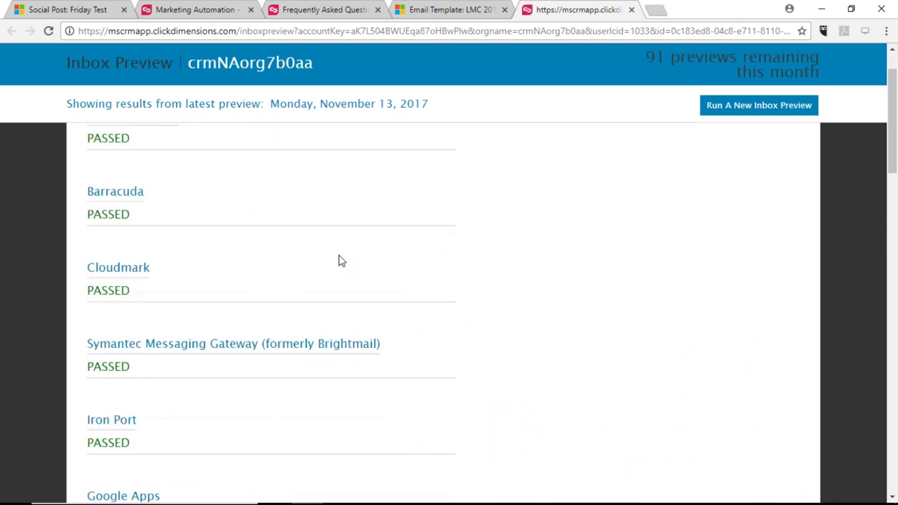
pyautogui.scroll(-15, 340, 261)
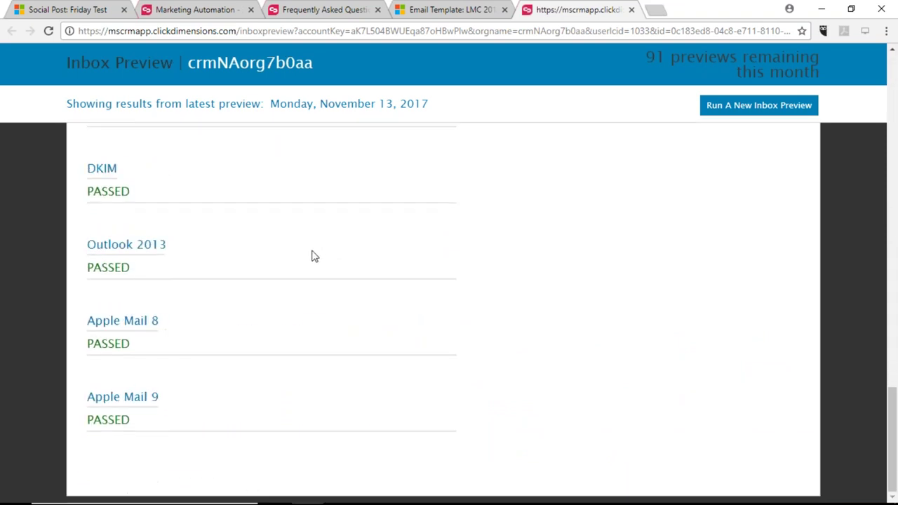
pyautogui.scroll(15, 377, 223)
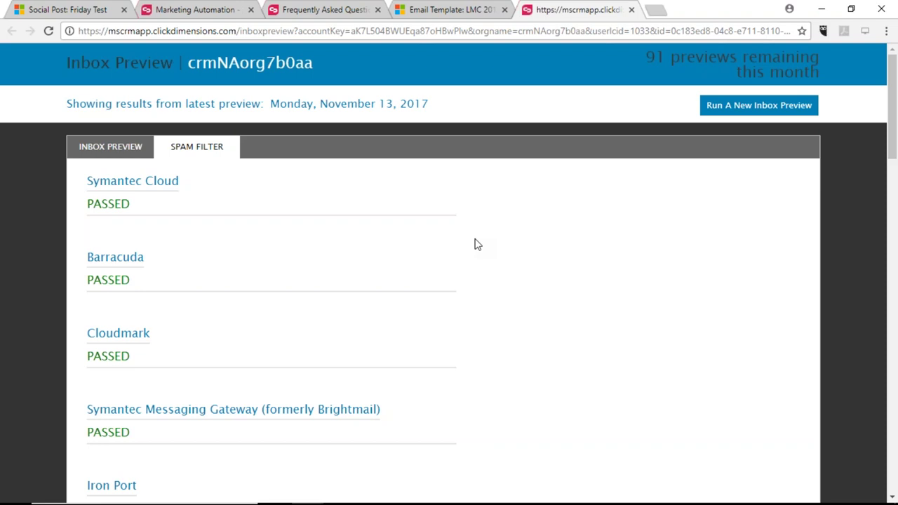
# - Open the bookmarked industry spotlight IndustrySpotlight-Nonprofit-Updated.pdf and dismiss the Adobe Acrobat pop-up
pyautogui.click(886, 31)
pyautogui.moveTo(796, 222)
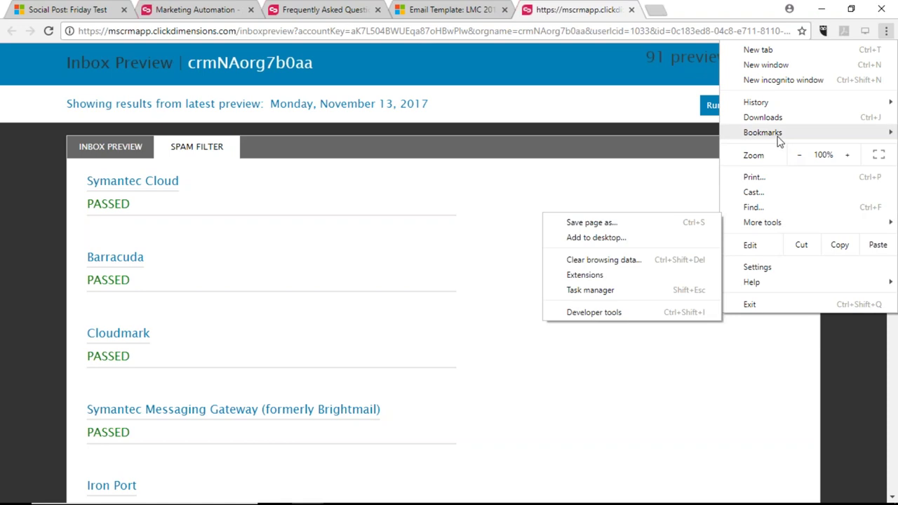
pyautogui.moveTo(777, 135)
pyautogui.moveTo(519, 390)
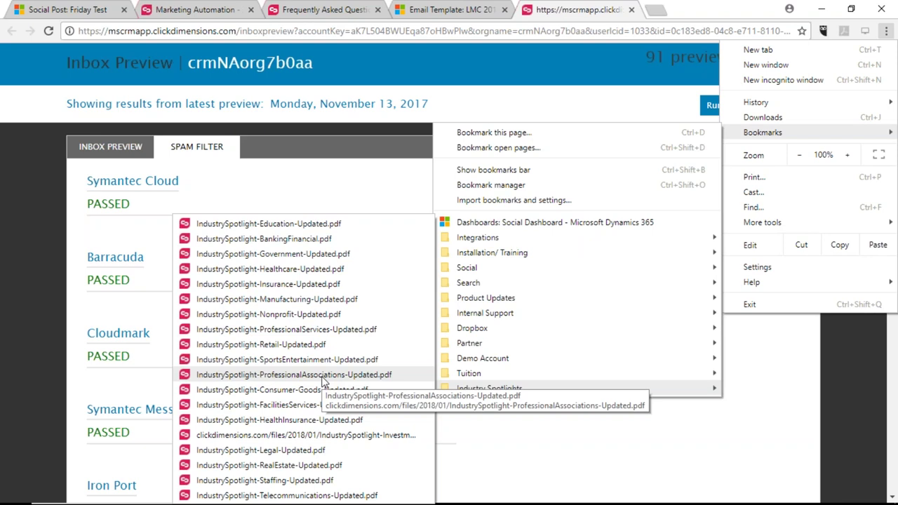
pyautogui.click(320, 315)
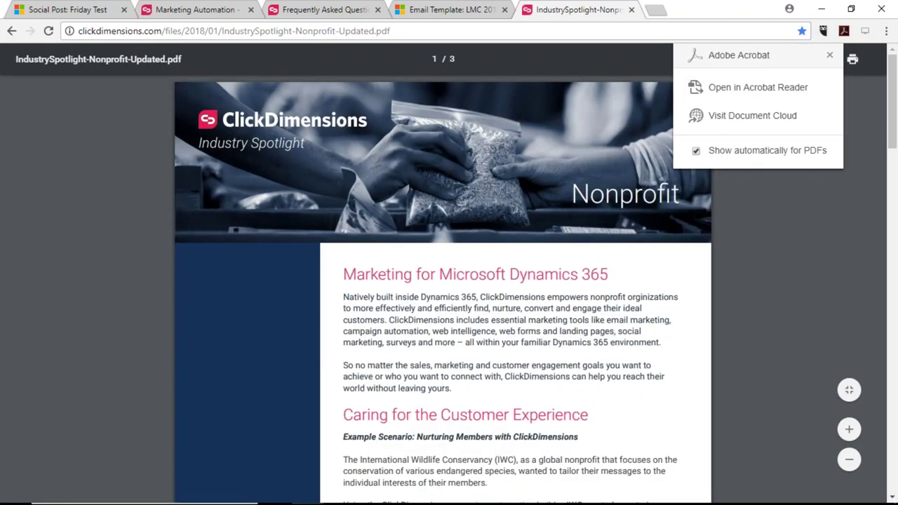
pyautogui.click(830, 55)
# - Read through the Nonprofit industry spotlight PDF, including its campaign automation, email, landing page and survey examples
pyautogui.scroll(-5, 768, 294)
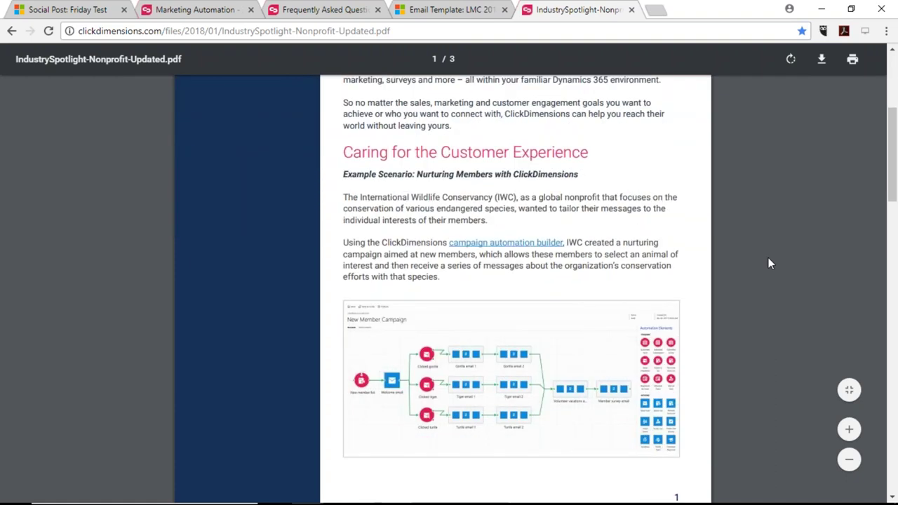
pyautogui.scroll(-1, 758, 253)
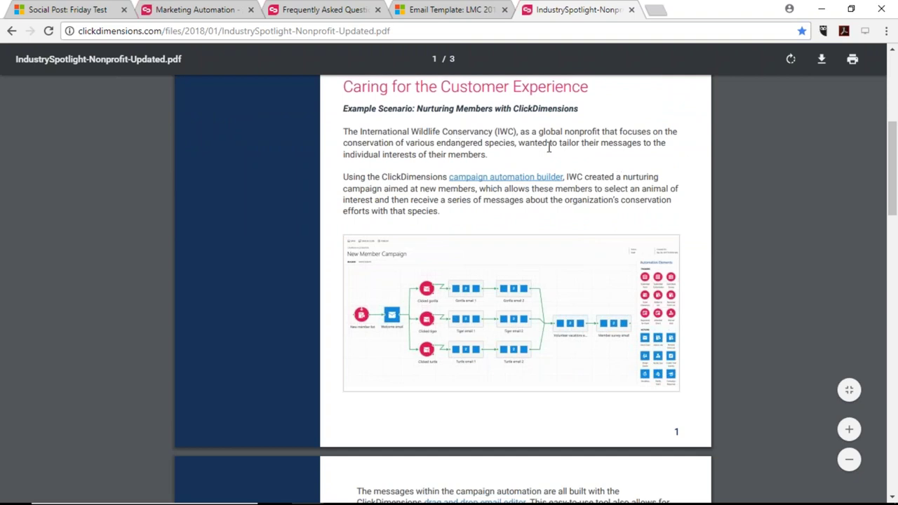
pyautogui.scroll(-5, 565, 179)
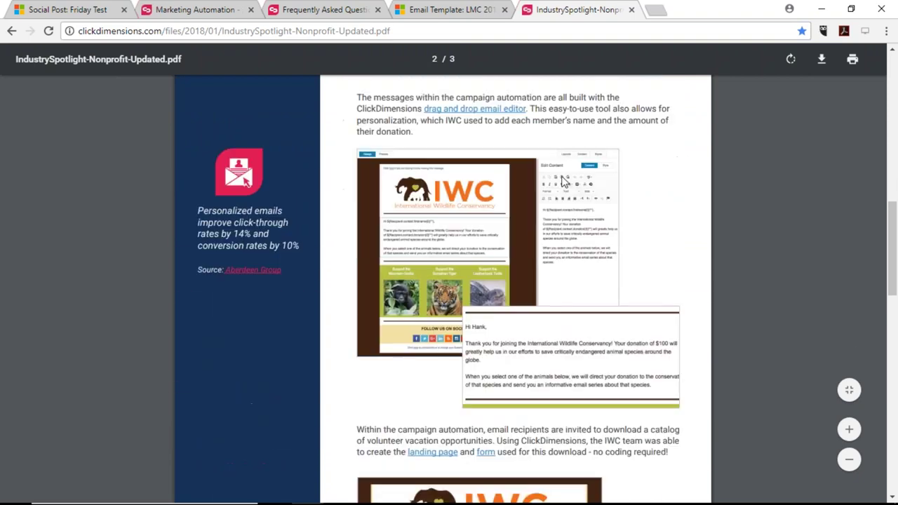
pyautogui.scroll(-3, 565, 179)
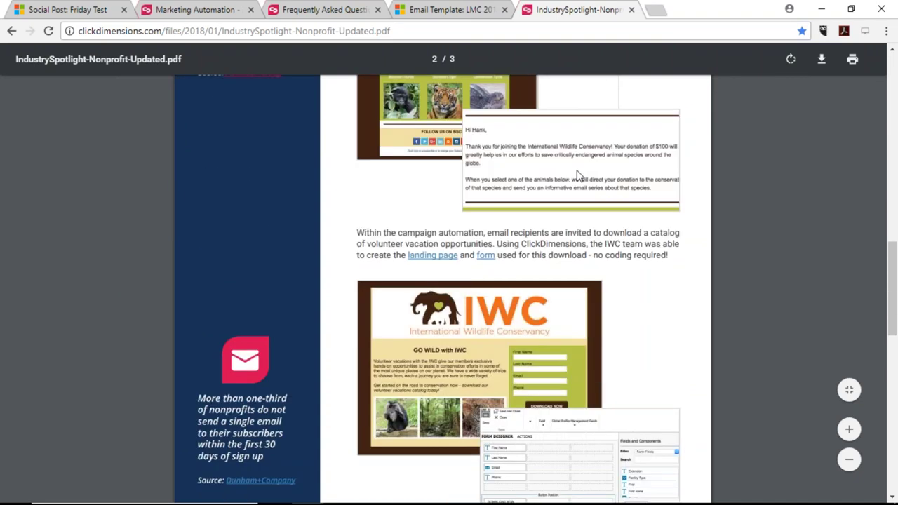
pyautogui.scroll(-5, 442, 289)
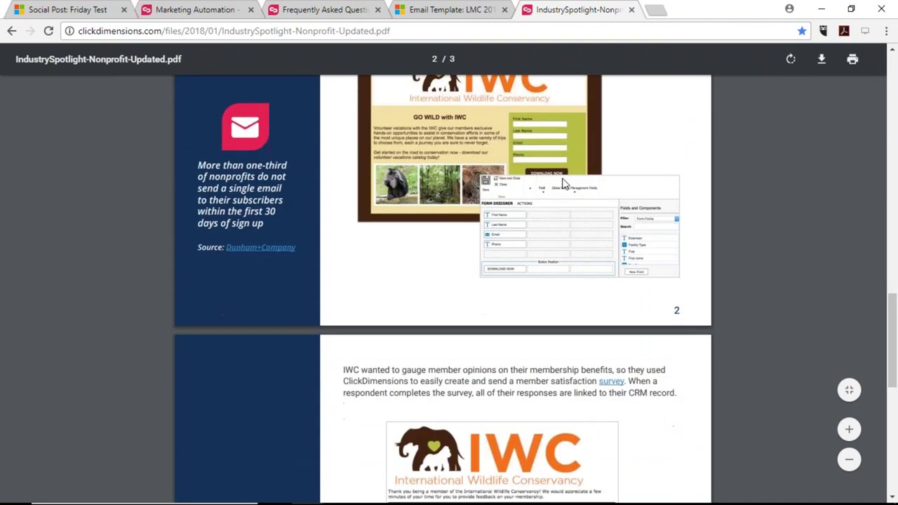
pyautogui.scroll(-3, 597, 172)
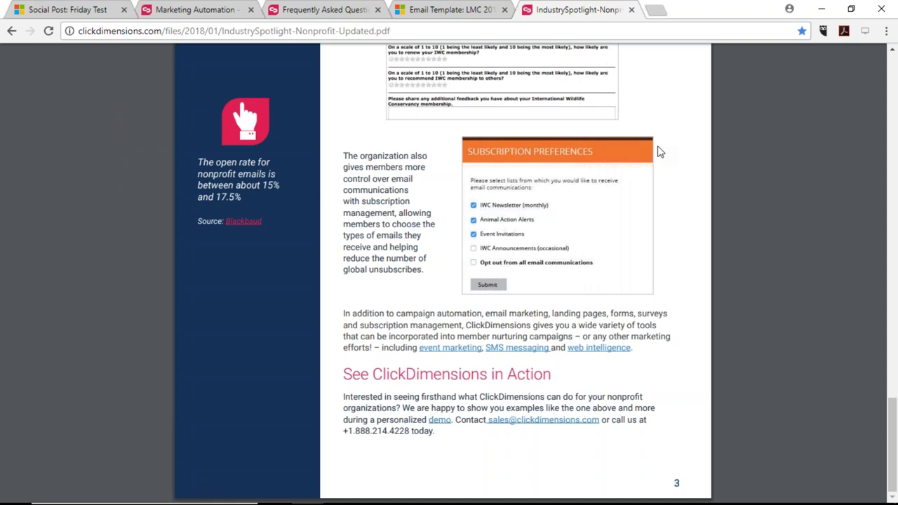
# - Go back to the ClickDimensions website, reload its resources library and minimize the live sales chat
pyautogui.click(411, 9)
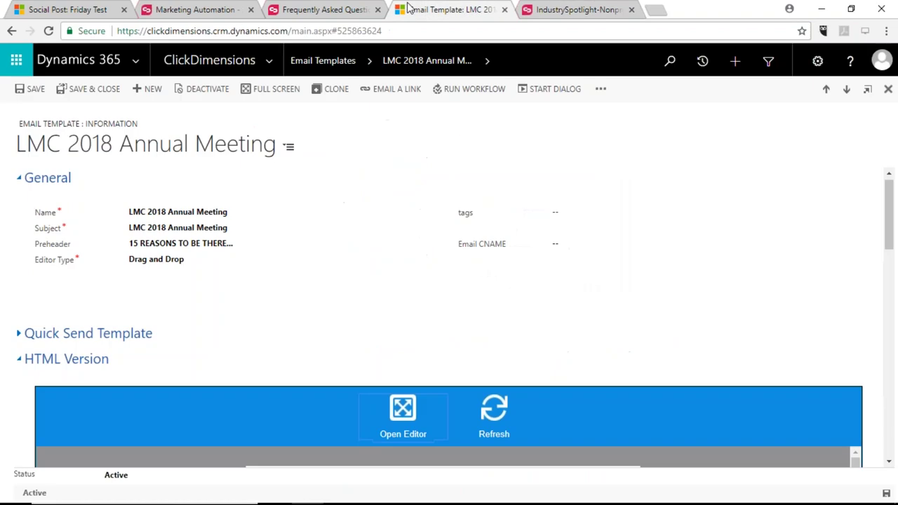
pyautogui.click(334, 9)
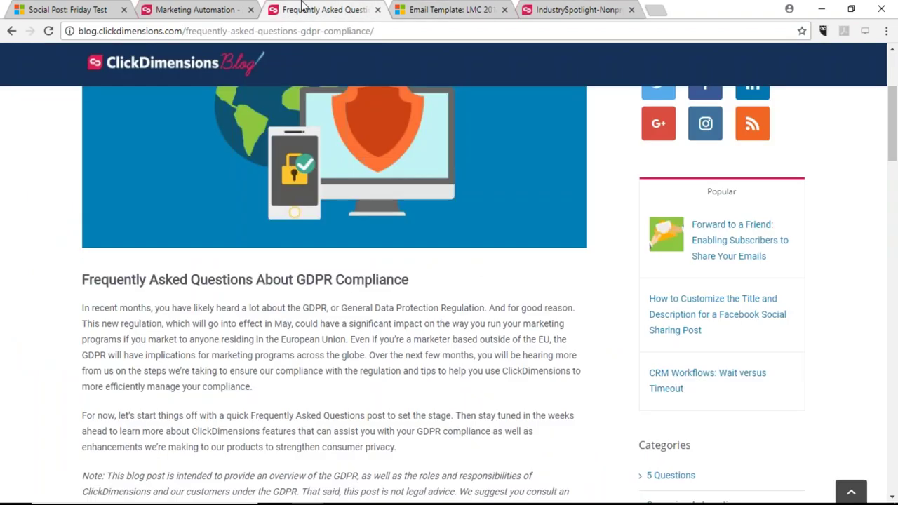
pyautogui.click(223, 10)
pyautogui.moveTo(552, 109)
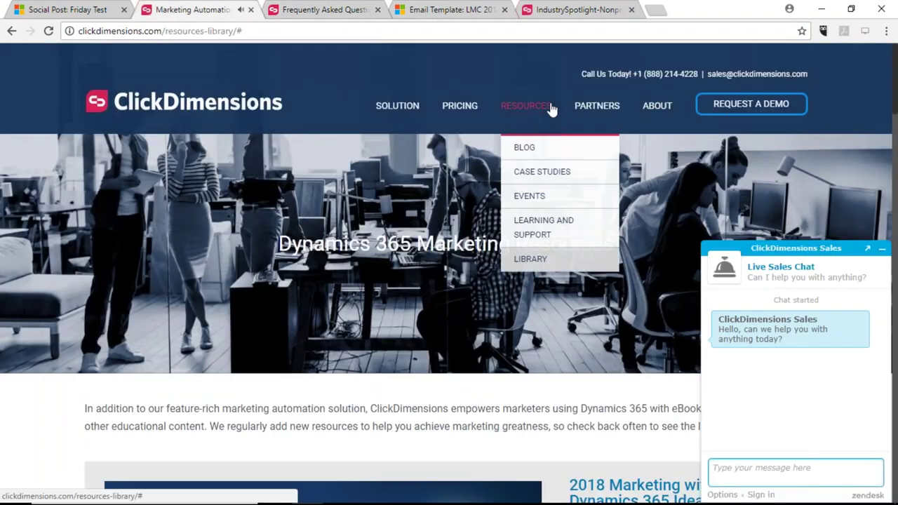
pyautogui.click(531, 258)
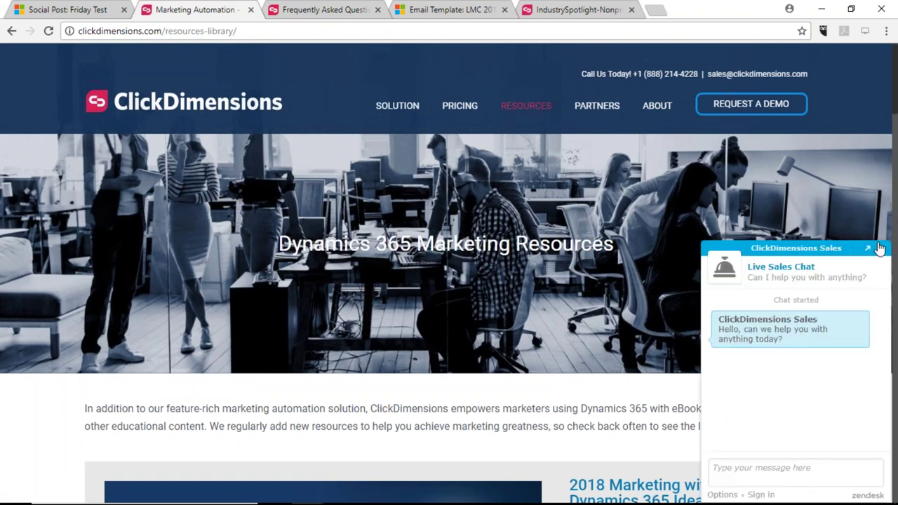
pyautogui.click(875, 246)
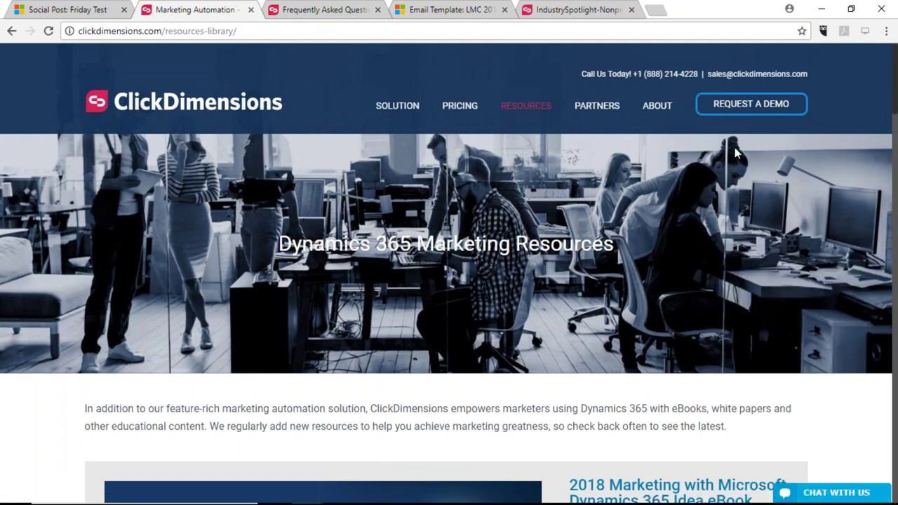
# - Open the website's Learning and Support page and go to the ClickDimensions Help site from there
pyautogui.click(515, 108)
pyautogui.click(551, 231)
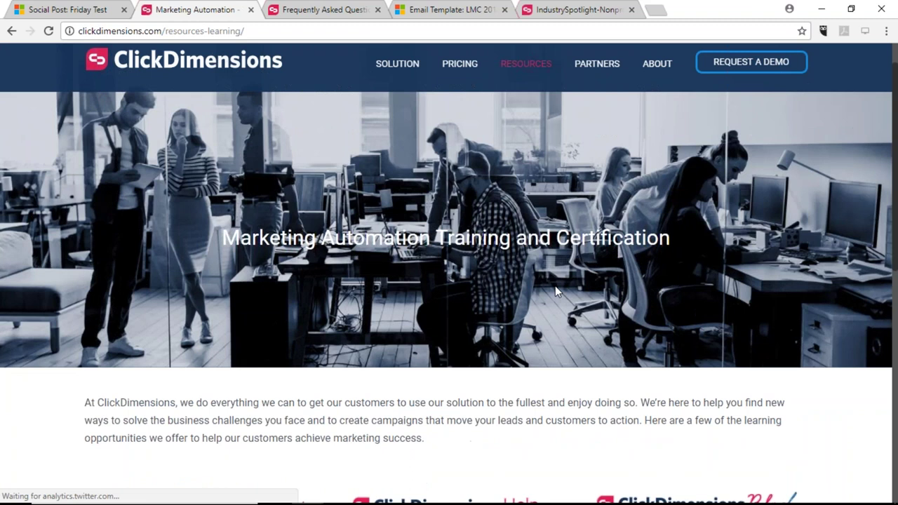
pyautogui.scroll(-3, 555, 285)
pyautogui.click(499, 266)
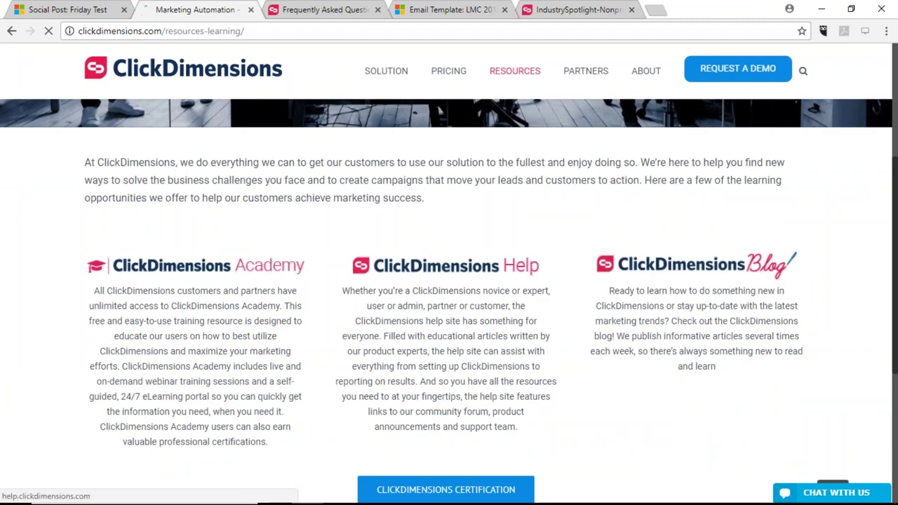
# - Look through the help site's home page, then open the ClickDimensions Knowledge Base and browse its article sections
pyautogui.scroll(-3, 321, 333)
pyautogui.scroll(-5, 319, 335)
pyautogui.scroll(-5, 319, 325)
pyautogui.scroll(-3, 316, 333)
pyautogui.scroll(5, 312, 337)
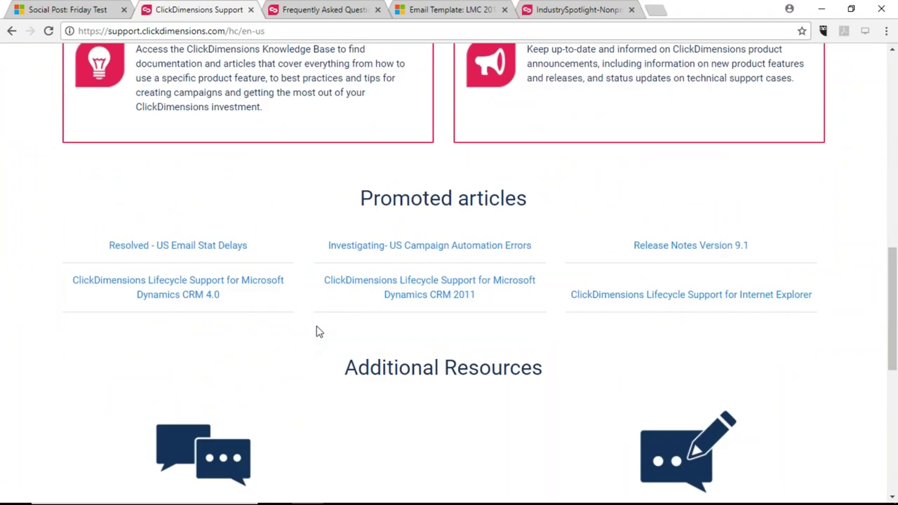
pyautogui.scroll(2, 316, 331)
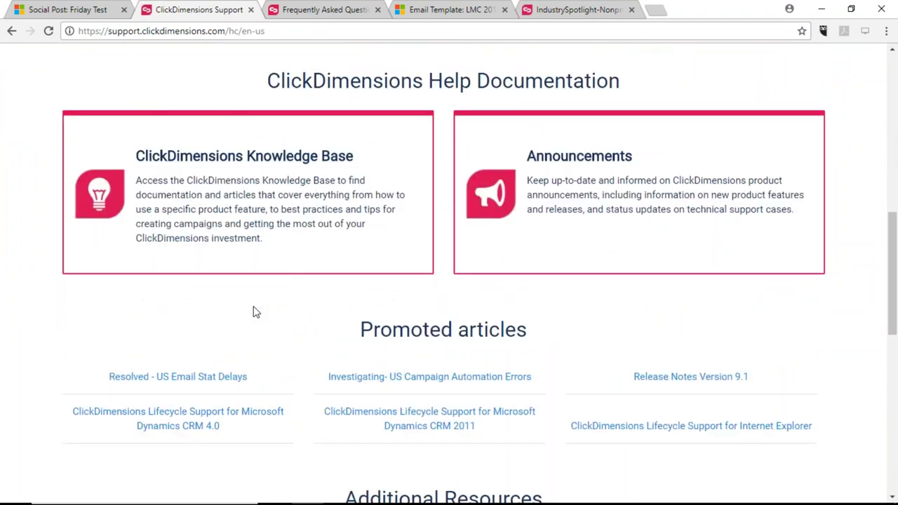
pyautogui.click(251, 162)
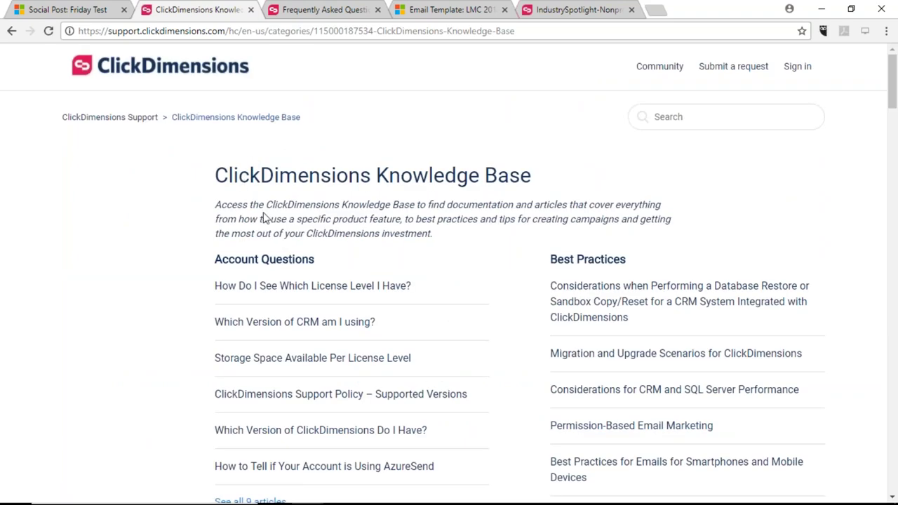
pyautogui.scroll(-4, 259, 234)
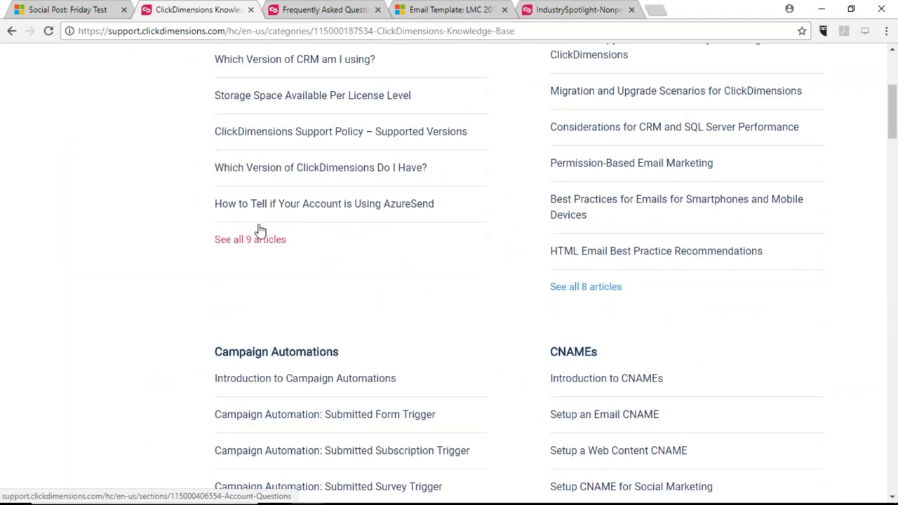
# - Open the Introduction to CNAMEs article from the Knowledge Base's CNAMEs section and look over its goals and video tutorial
pyautogui.scroll(-1, 259, 230)
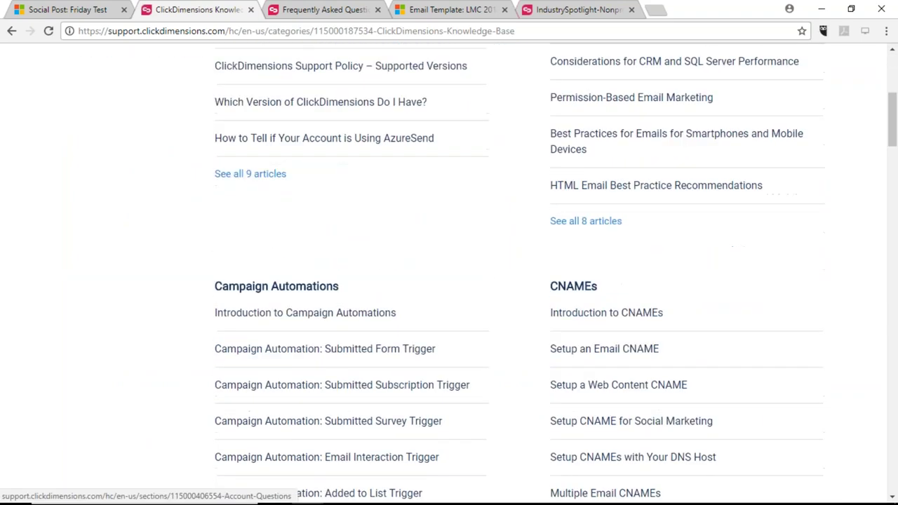
pyautogui.click(605, 318)
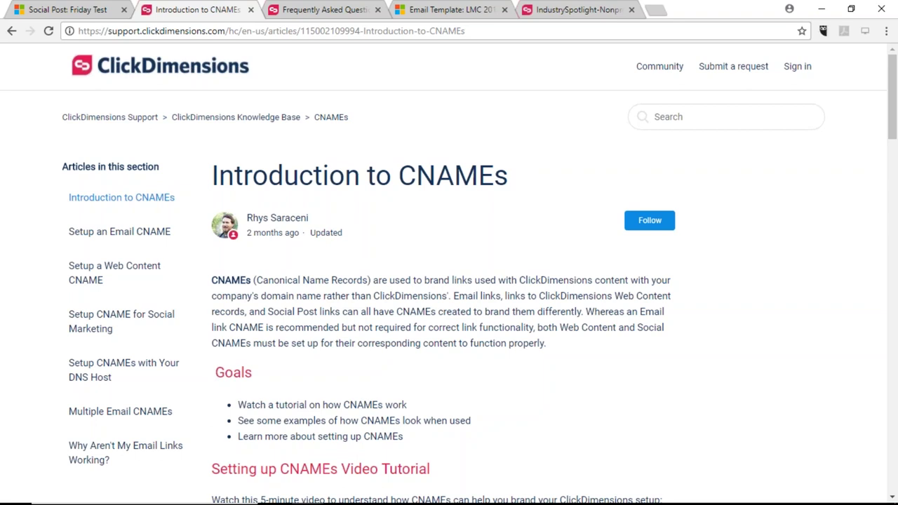
pyautogui.scroll(-4, 611, 341)
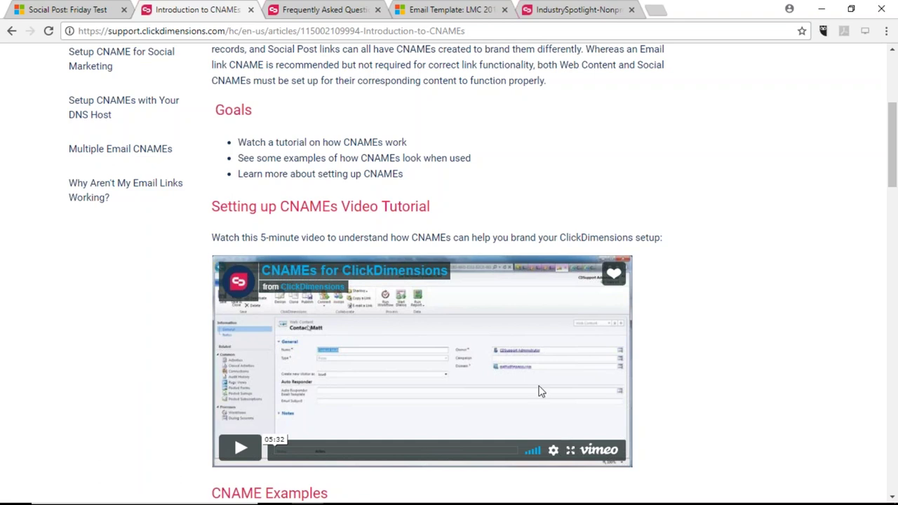
pyautogui.scroll(4, 309, 150)
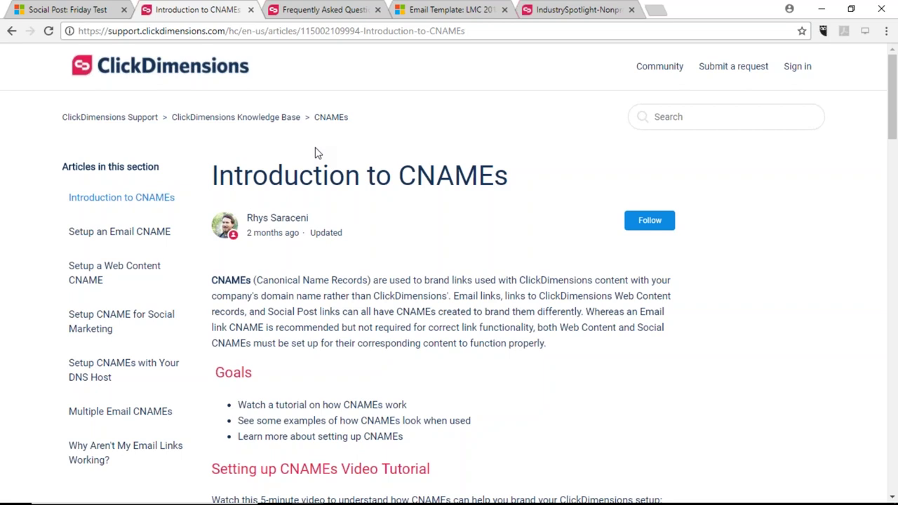
# - Leave the CNAMEs article and return to the ClickDimensions Help Center's home page
pyautogui.click(295, 10)
pyautogui.click(232, 8)
pyautogui.click(79, 70)
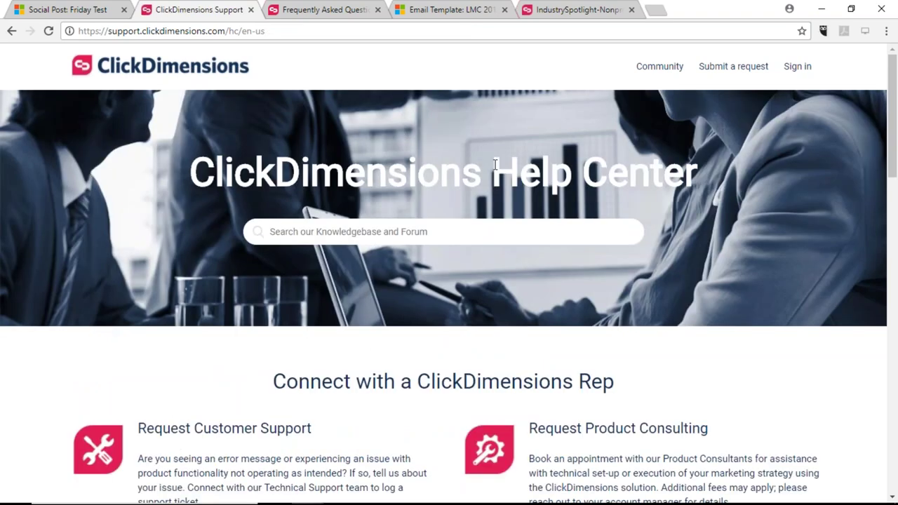
# - Go to the main website at clickdimensions.com and open its Pricing page
pyautogui.click(261, 31)
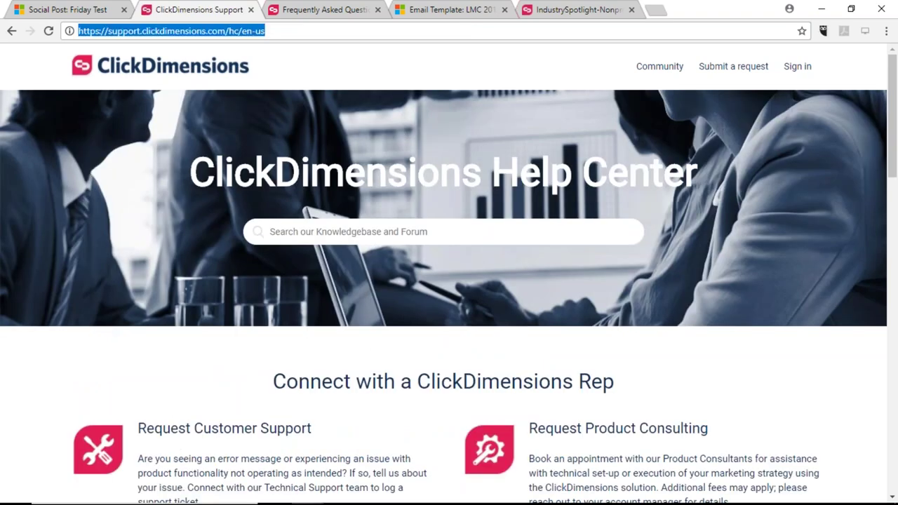
pyautogui.write('clickdimensions.crm.dynamics.com')
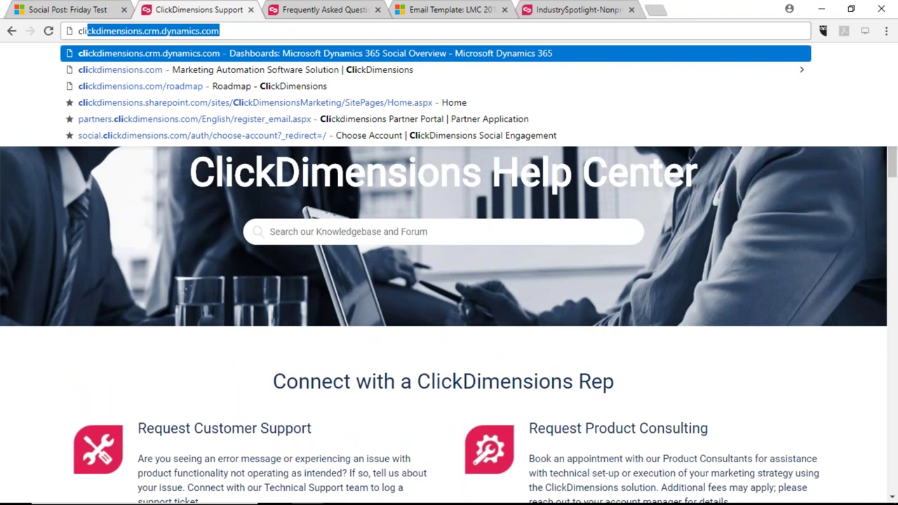
pyautogui.press('Down')
pyautogui.press('Return')
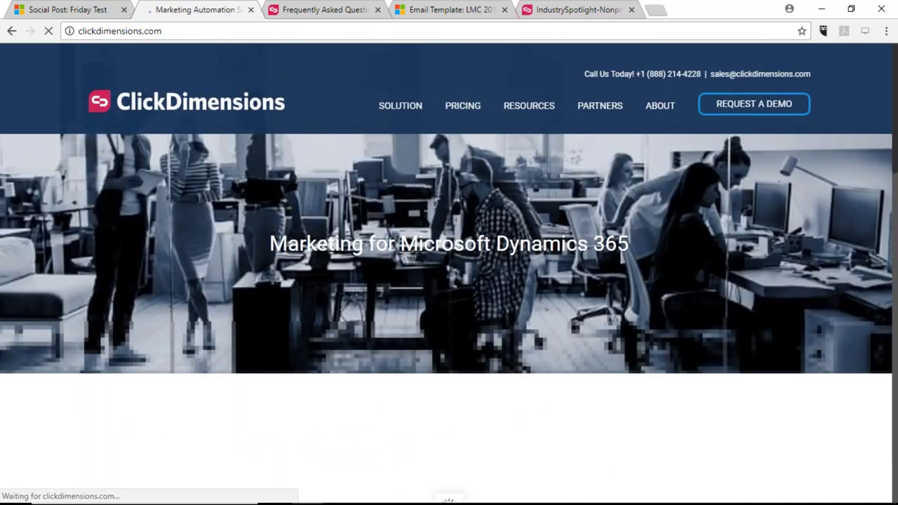
pyautogui.click(460, 105)
# - Compare the Basic and Business packages on the Pricing page, including their monthly prices, included features and deployment options
pyautogui.scroll(-2, 497, 304)
pyautogui.scroll(-4, 494, 295)
pyautogui.scroll(-1, 492, 288)
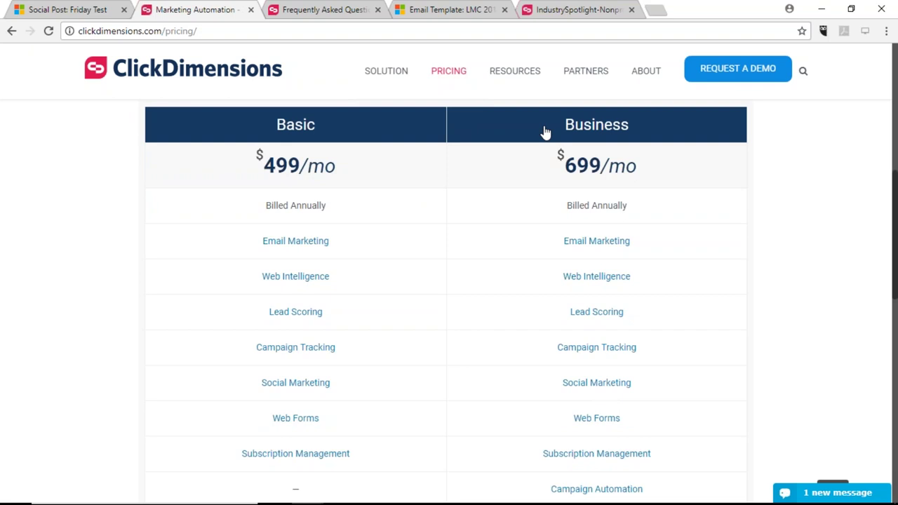
pyautogui.scroll(-1, 319, 274)
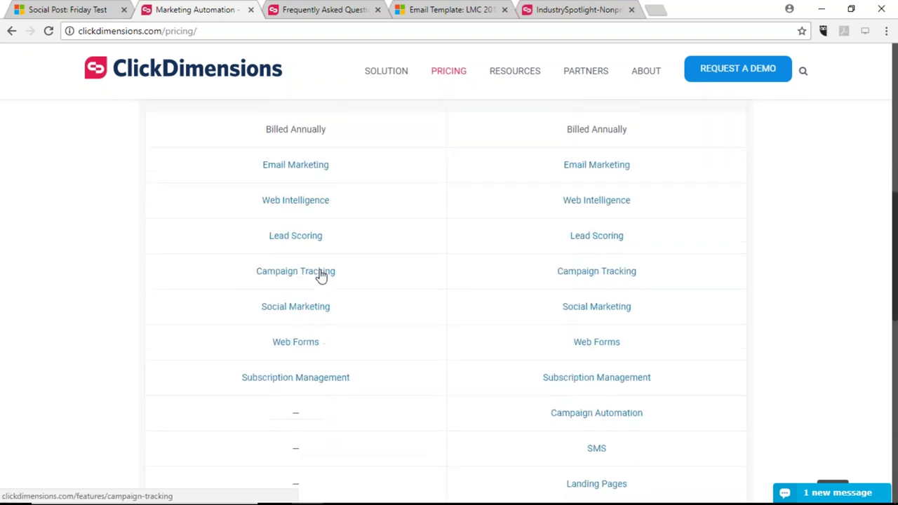
pyautogui.scroll(-1, 320, 274)
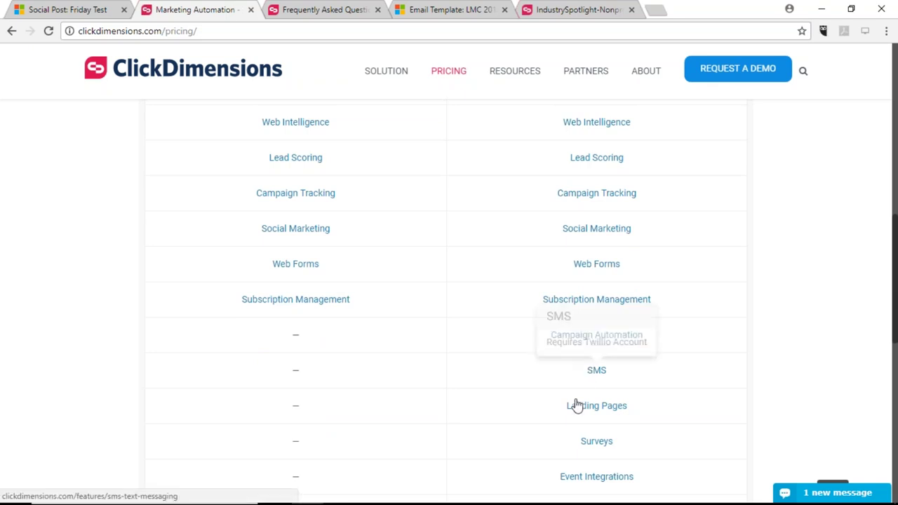
pyautogui.scroll(-1, 583, 448)
pyautogui.moveTo(613, 404)
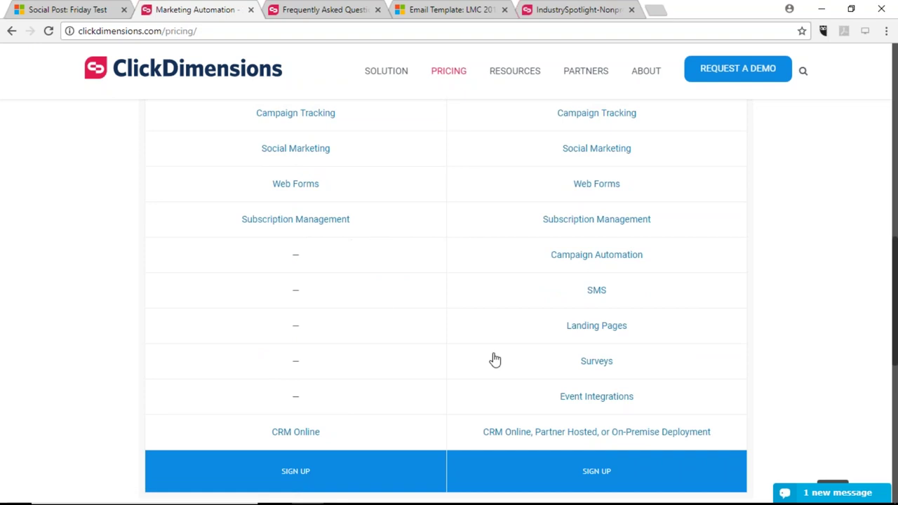
pyautogui.scroll(5, 538, 360)
pyautogui.scroll(1, 541, 360)
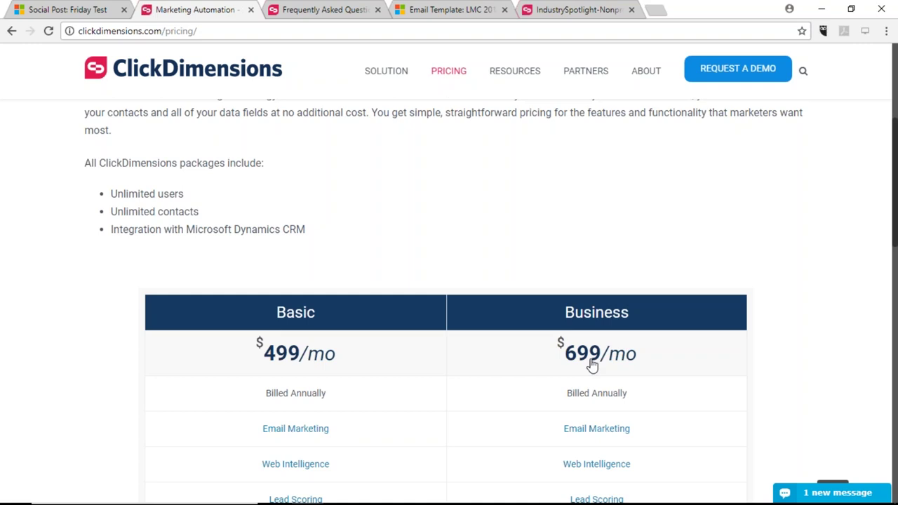
pyautogui.scroll(-1, 593, 365)
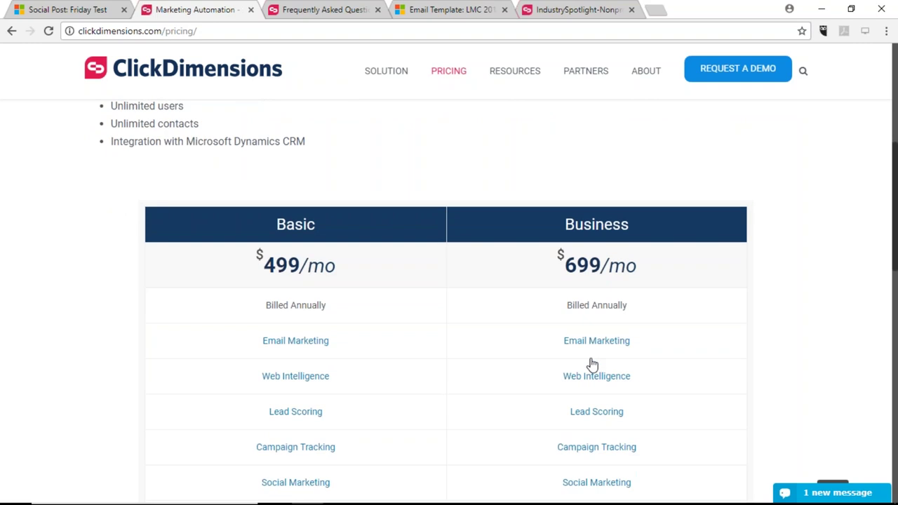